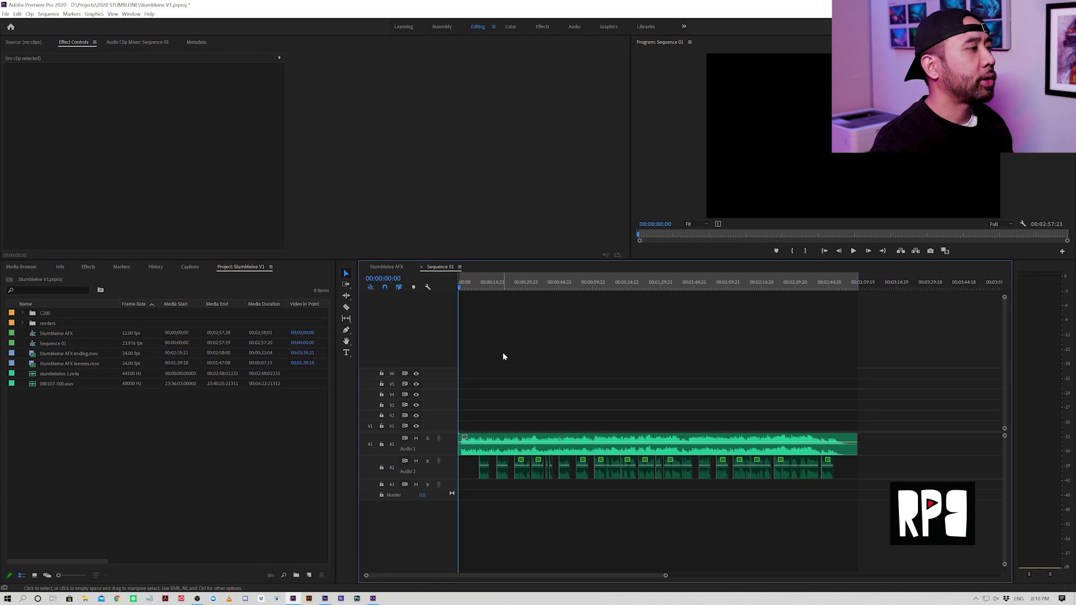
Step: Select stumbleine 1.m4a and scrub and play the song's opening from about eight seconds
drag(471, 284, 457, 285)
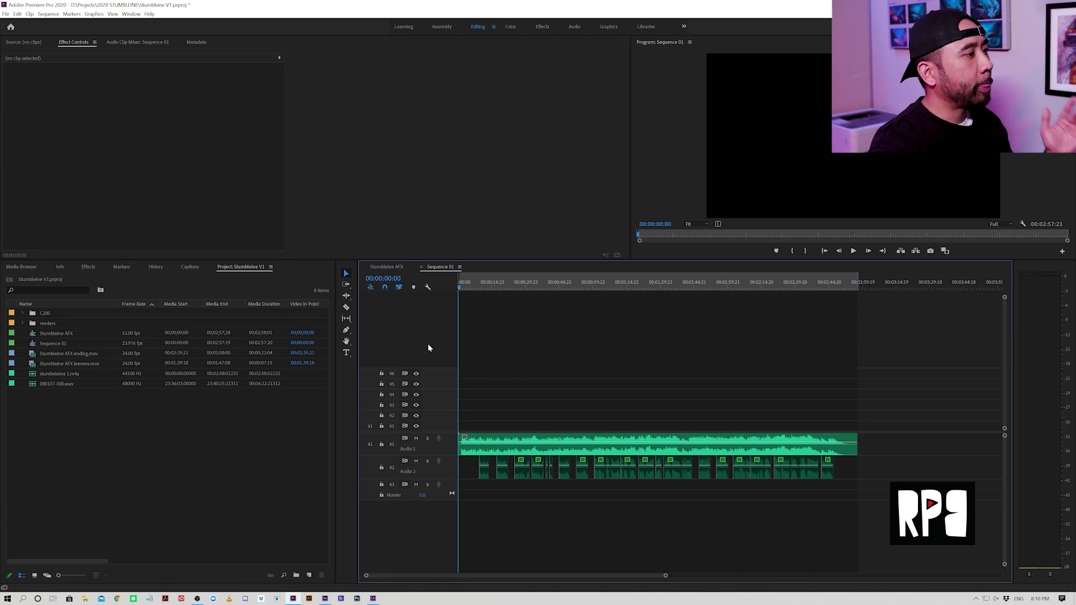
click(45, 375)
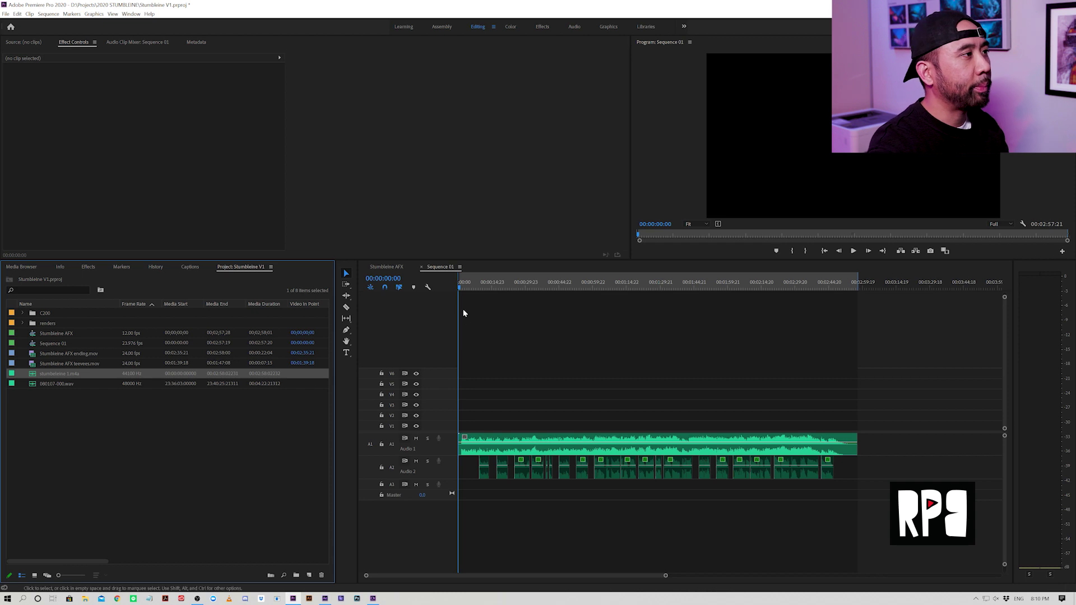
click(474, 288)
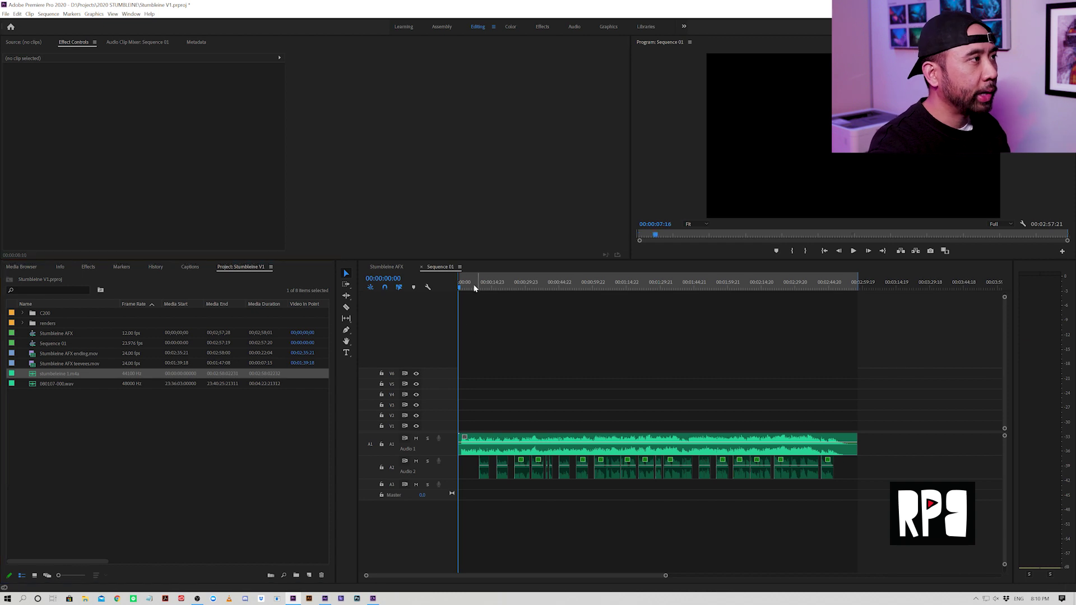
mouse_move(474, 288)
mouse_down()
mouse_move(437, 300)
mouse_move(495, 286)
mouse_move(427, 302)
mouse_move(492, 289)
mouse_move(477, 304)
mouse_up()
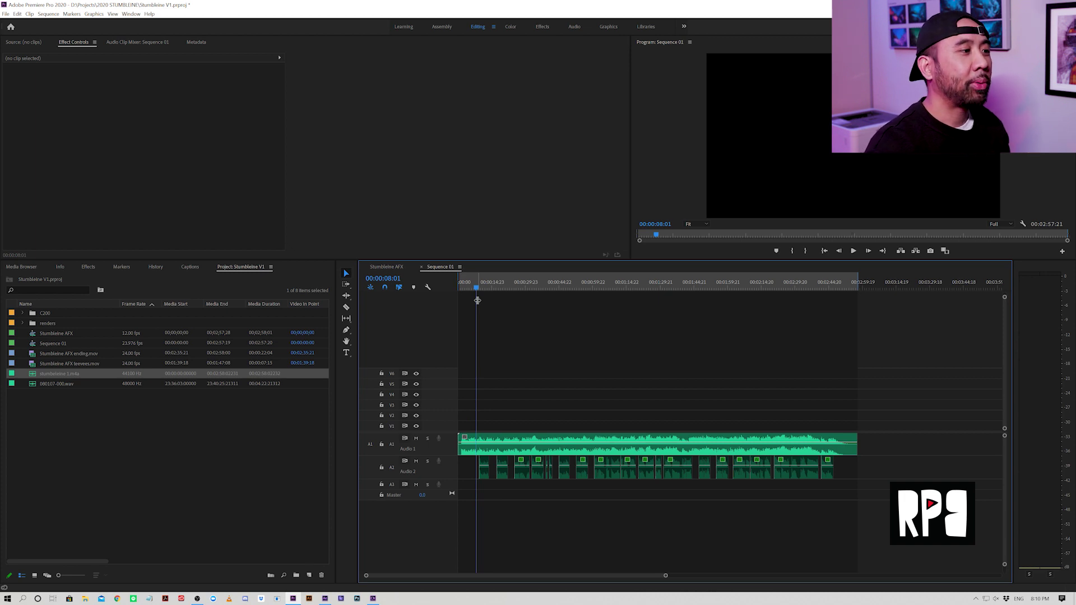
click(471, 468)
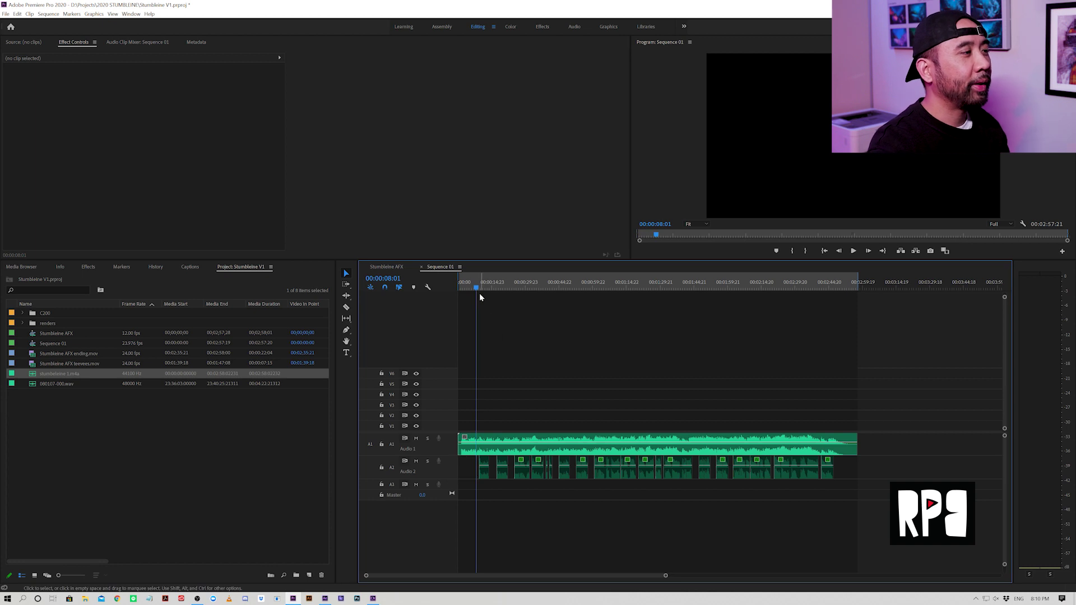
key(space)
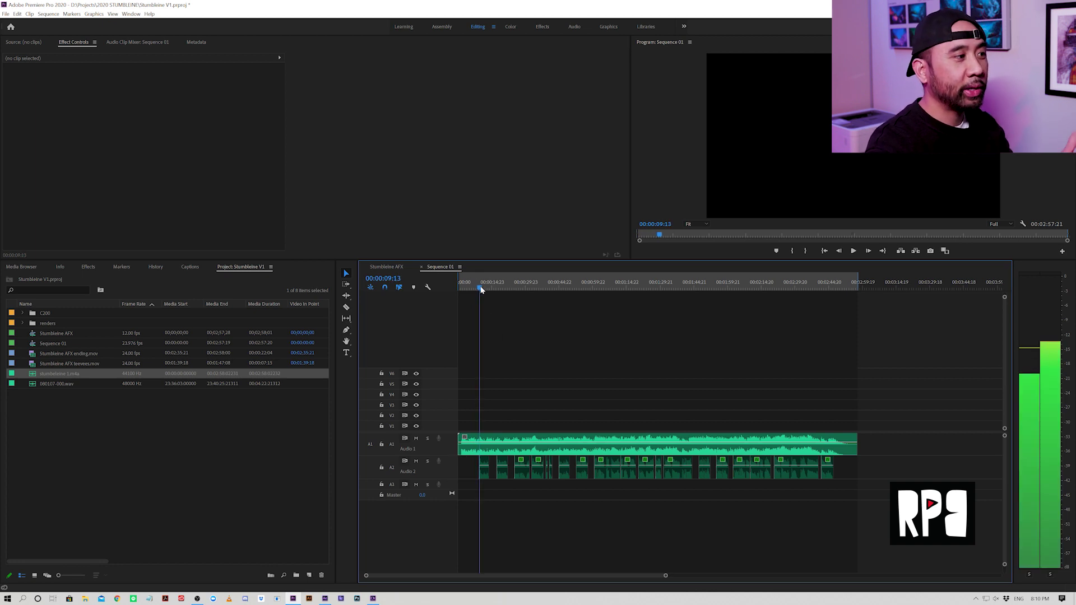
Step: Replay the song from 00:00:08:01 and again from about 00:00:09:08
click(477, 289)
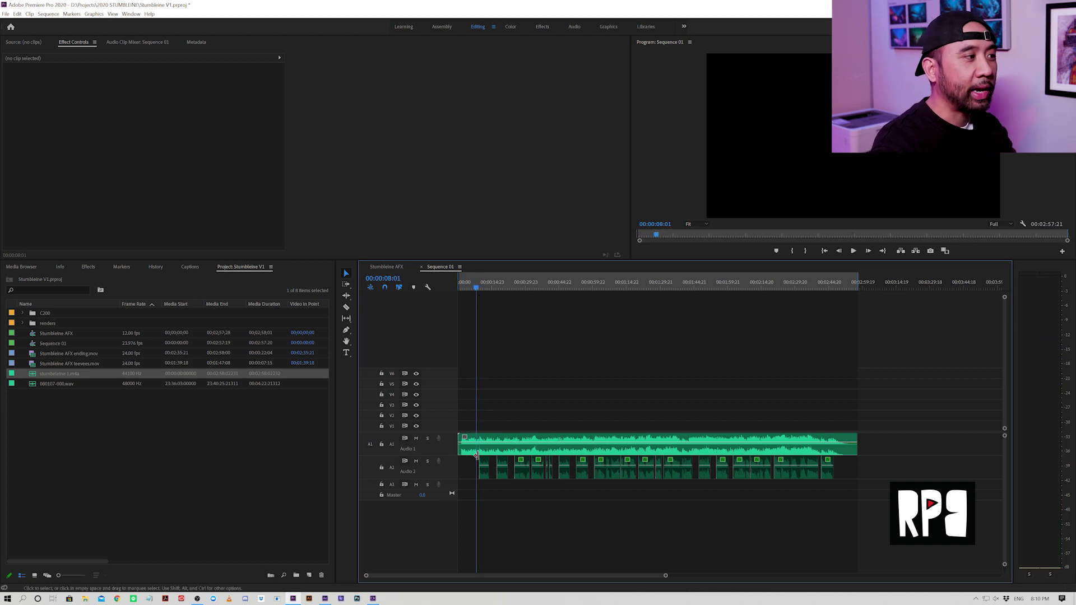
click(480, 286)
key(space)
click(480, 288)
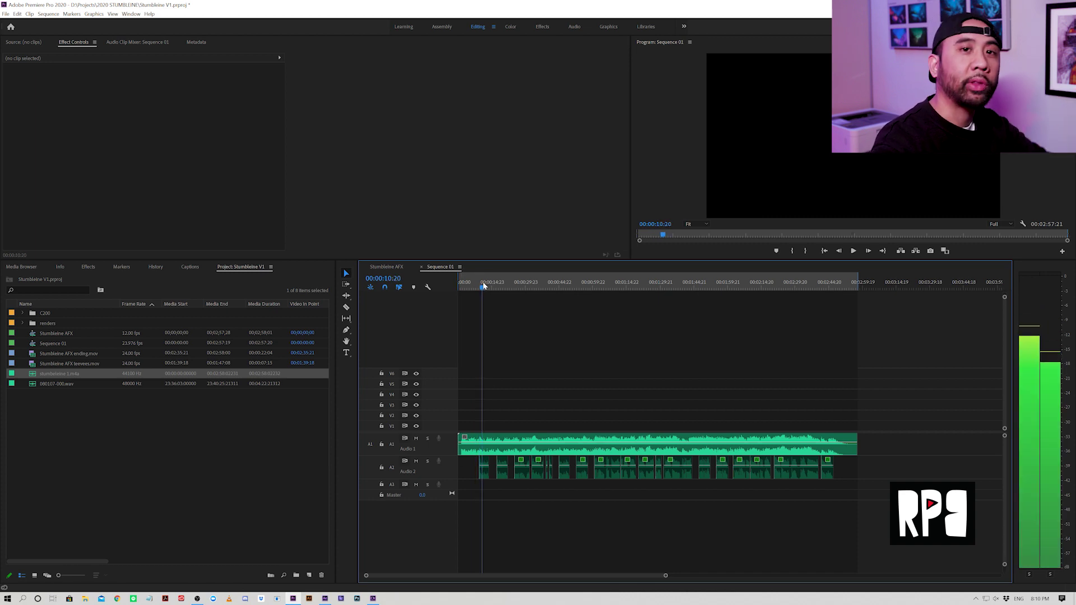
key(space)
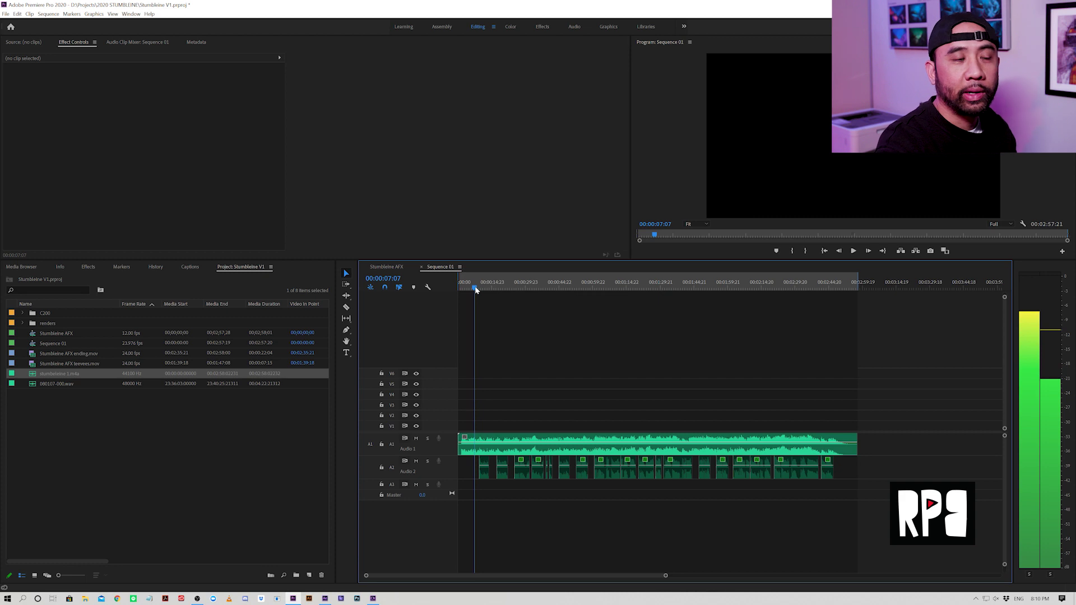
Step: Move the playhead ahead to around 26 seconds, settling at 00:00:25:23
drag(474, 286, 519, 334)
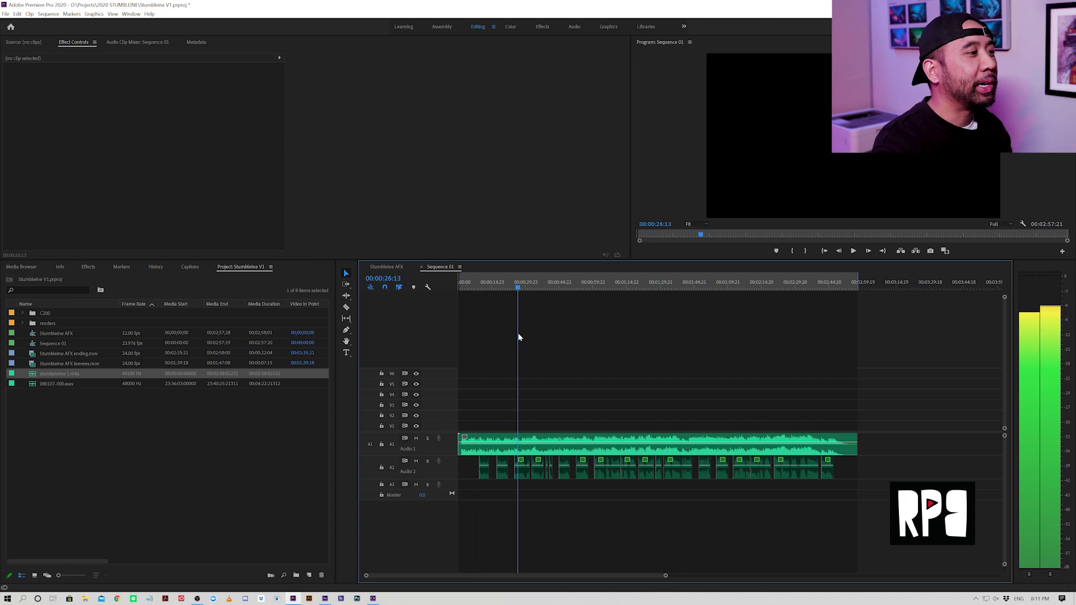
click(517, 289)
drag(517, 289, 519, 291)
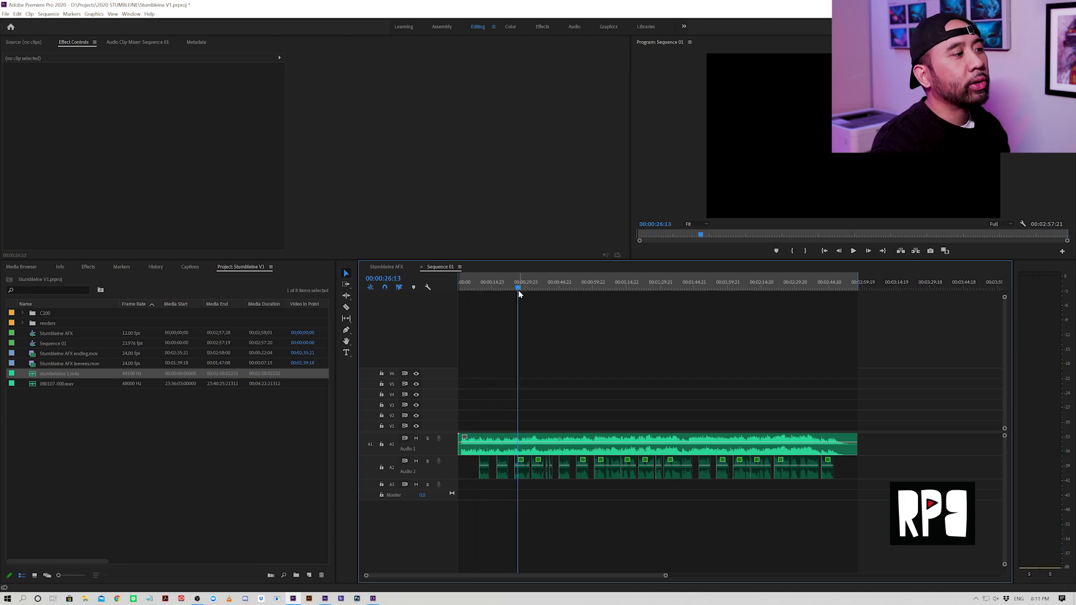
click(517, 289)
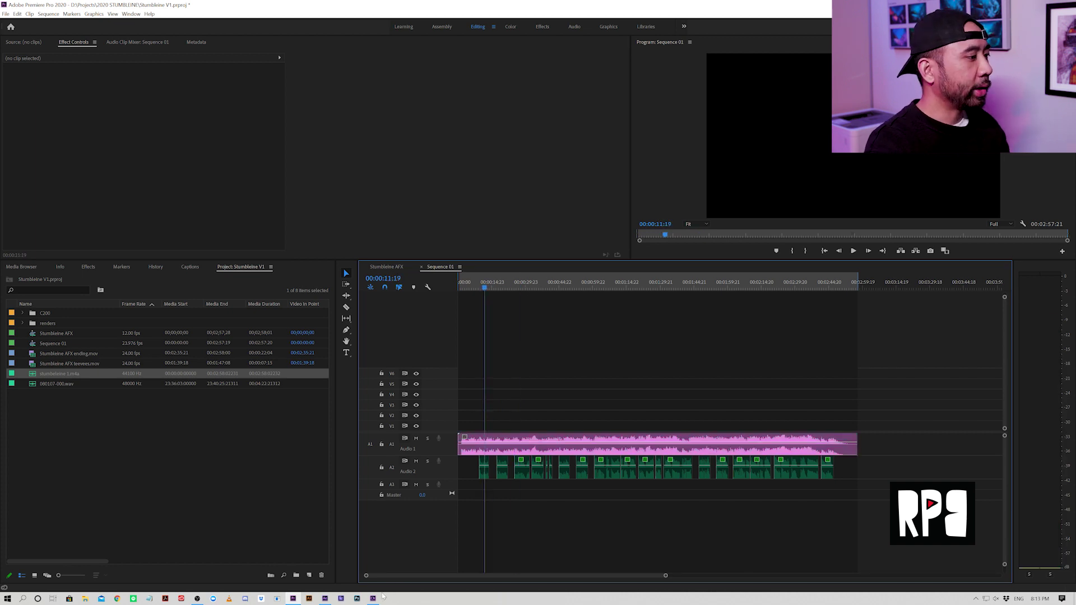
Step: Bring Character Animator forward, go Home, and open the Maddy puppet in the Rig workspace
mouse_move(373, 599)
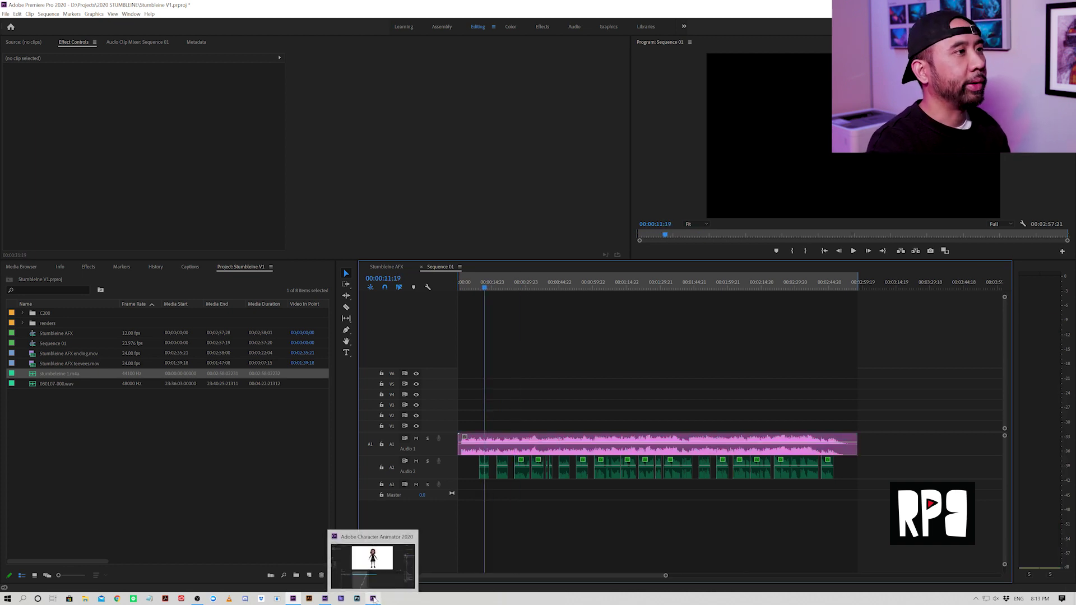
click(373, 598)
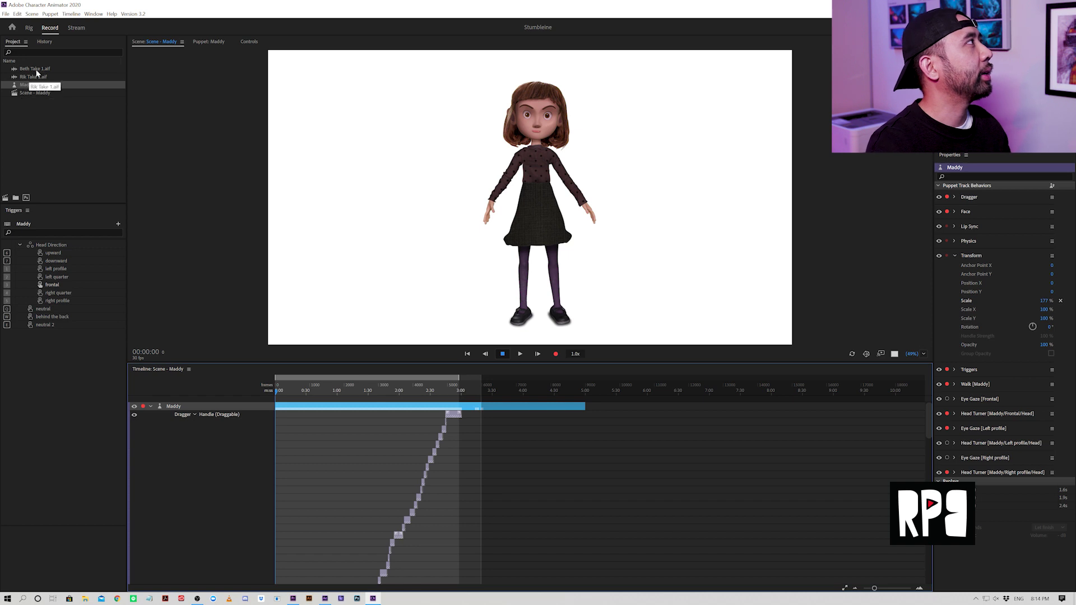
click(12, 28)
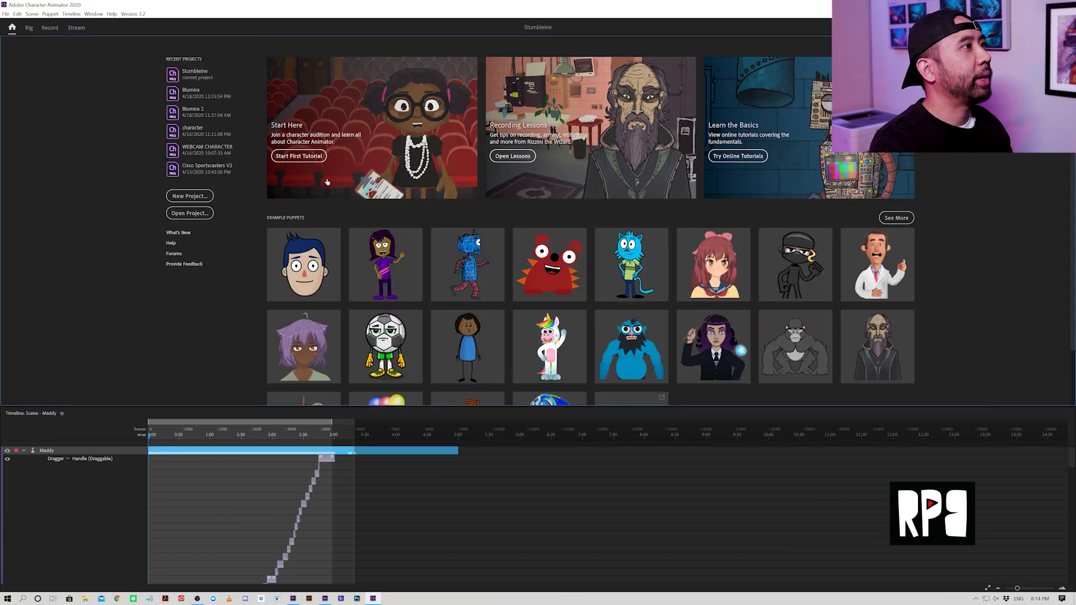
scroll(577, 288, down, 1)
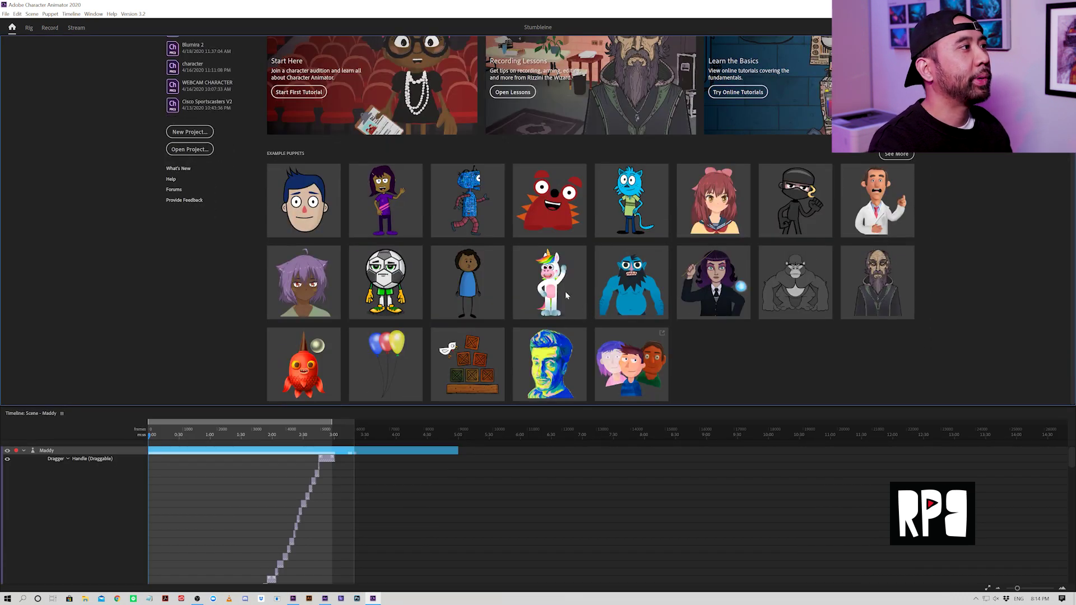
scroll(482, 274, up, 1)
click(29, 28)
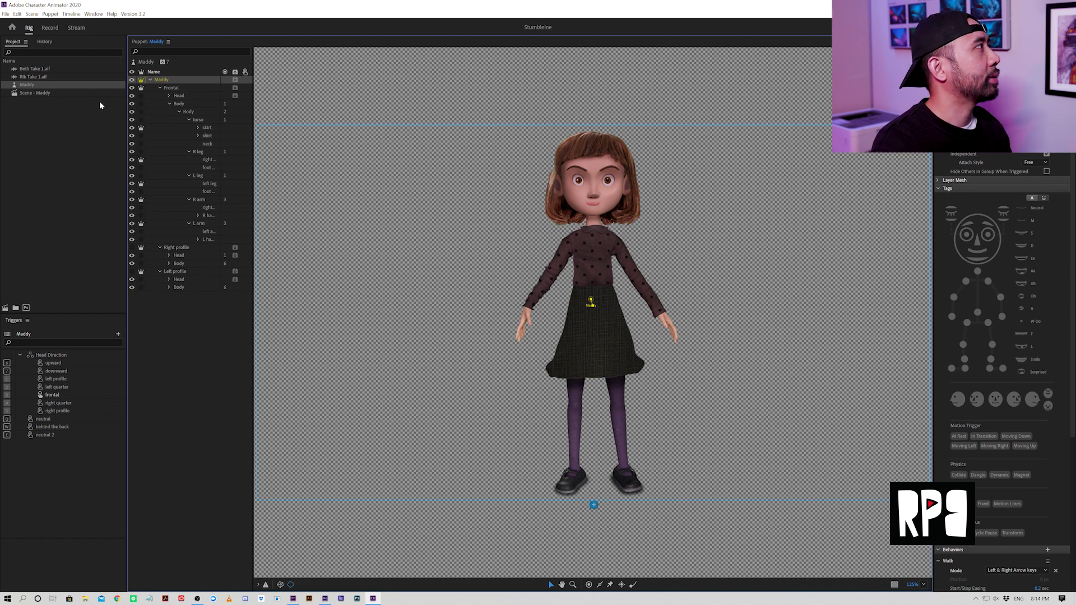
Step: Open Scene - Maddy and add Rik Take 1.aif to its timeline
double_click(14, 94)
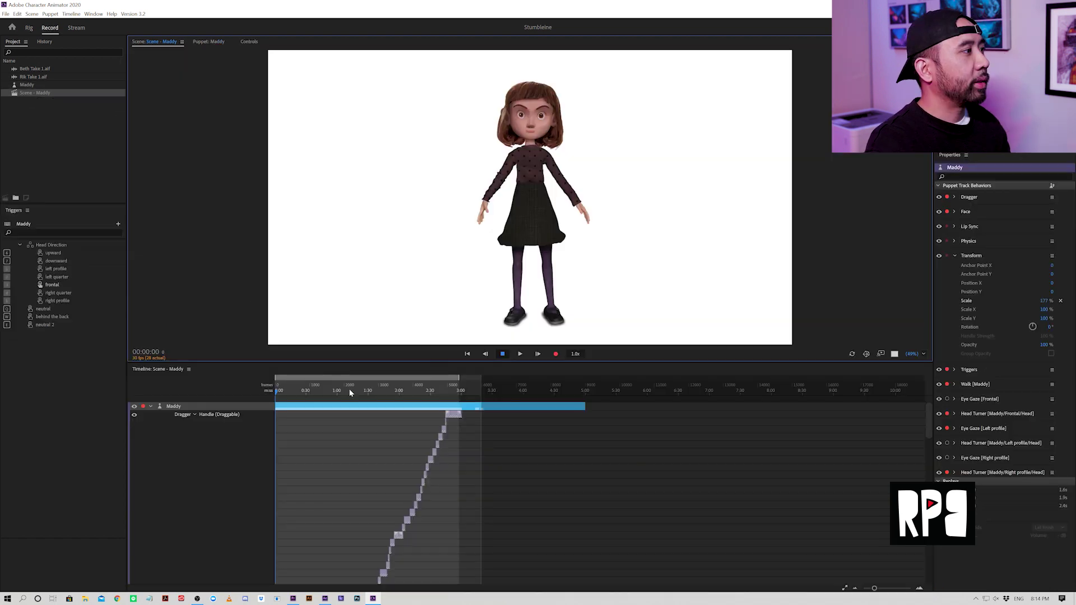
click(151, 407)
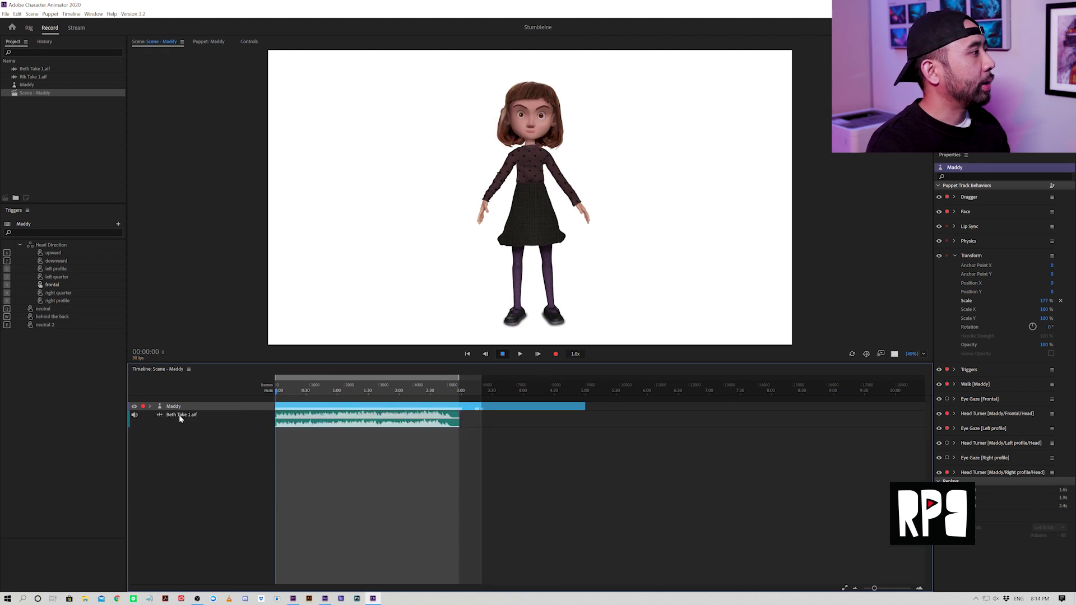
click(180, 417)
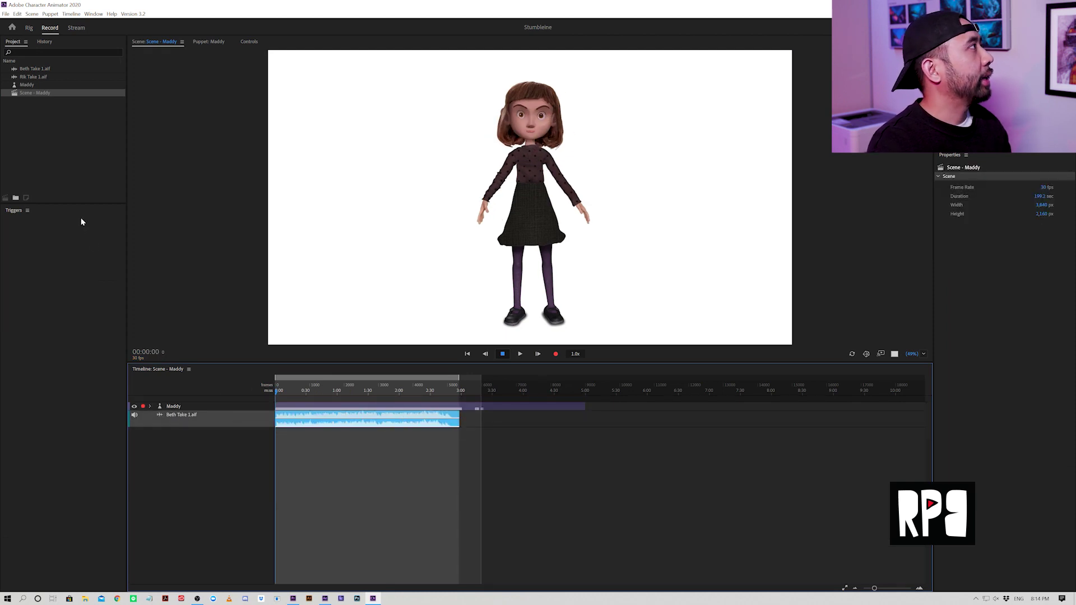
drag(23, 80, 266, 432)
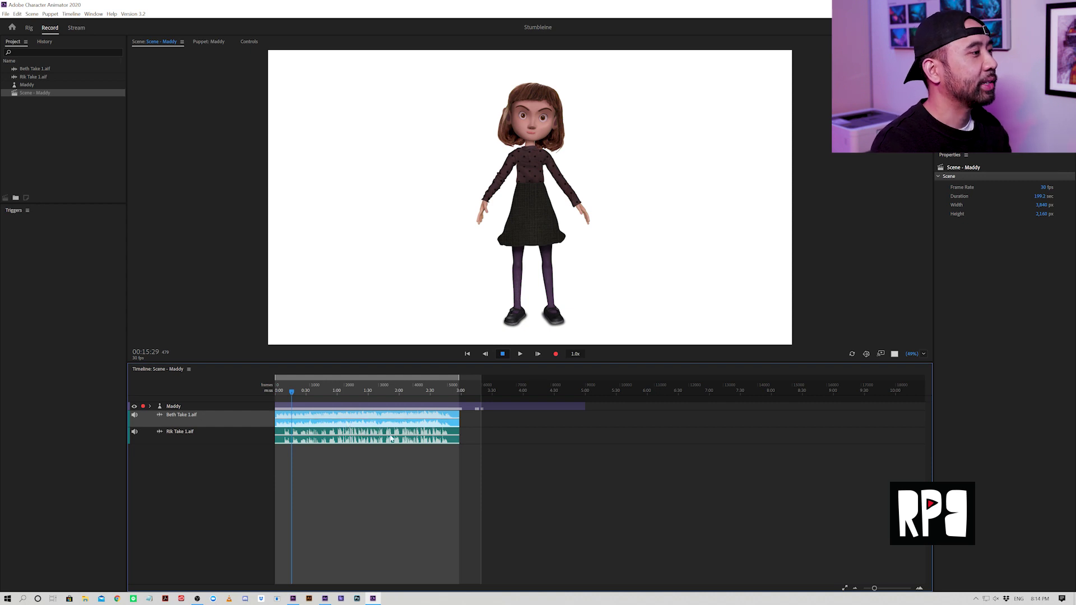
Step: Mute the Beth Take 1.aif track, then select the Maddy and Rik Take 1.aif tracks
click(181, 433)
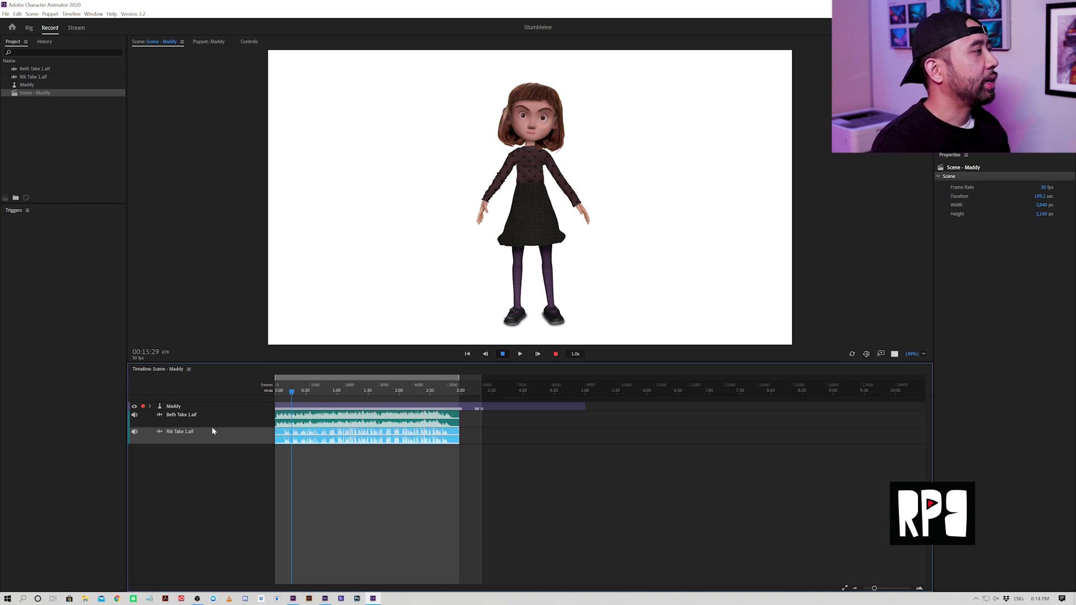
click(135, 415)
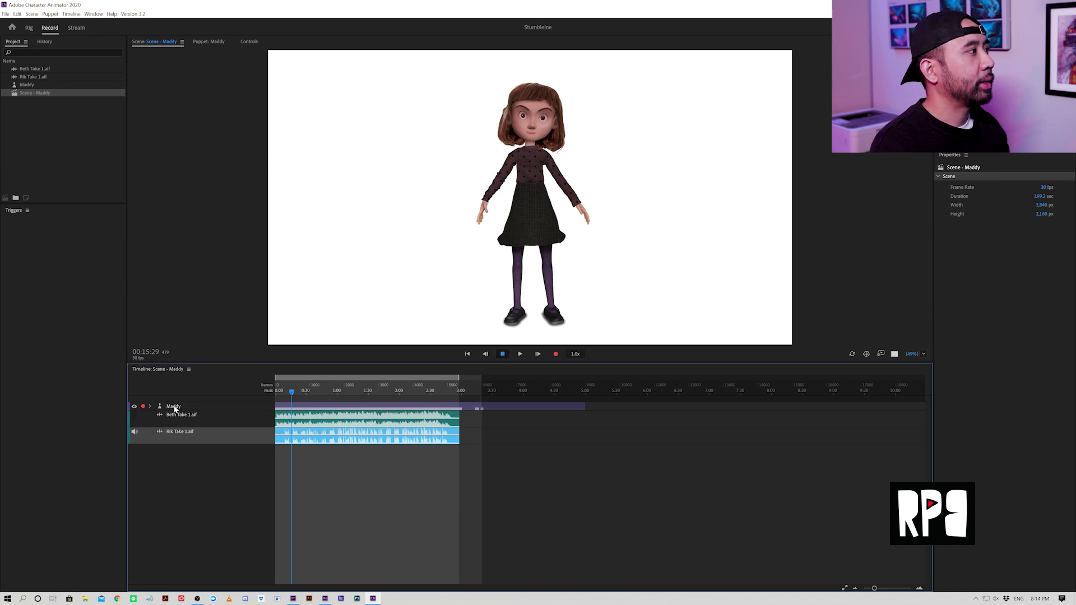
click(174, 409)
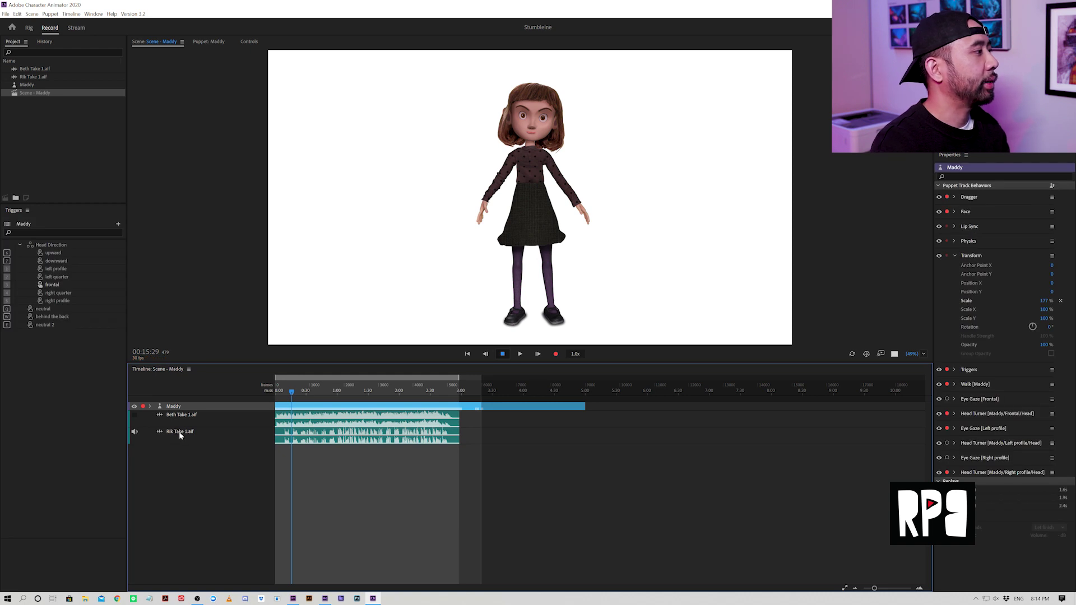
click(179, 431)
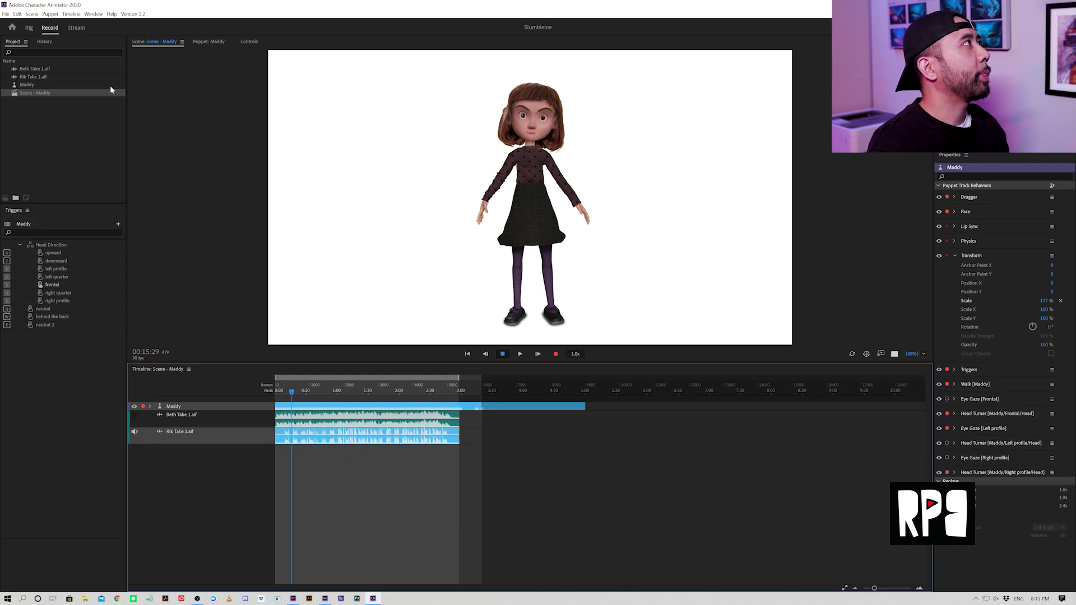
click(95, 14)
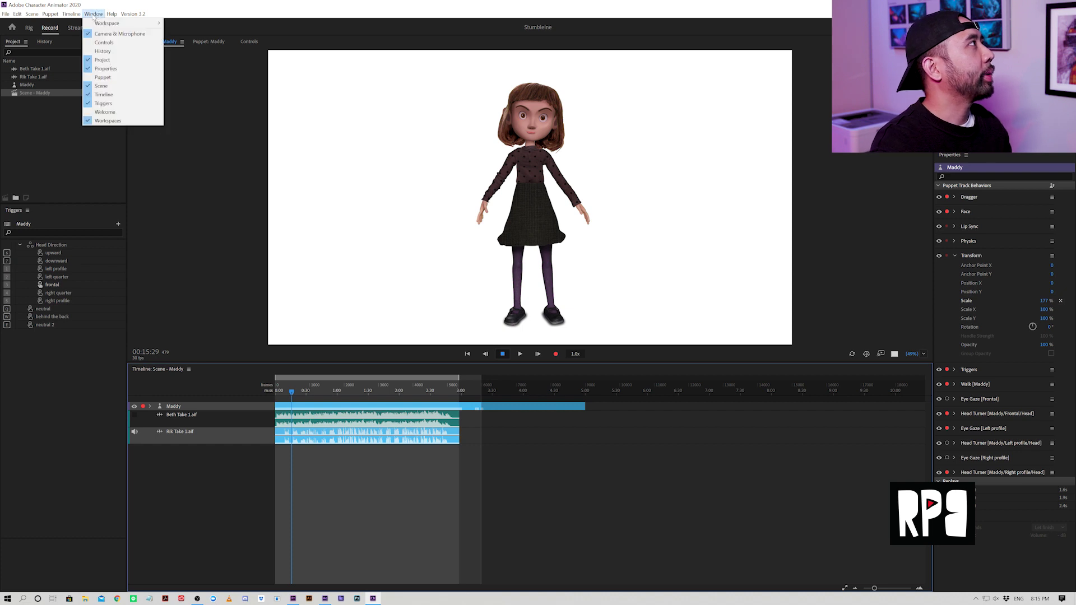
mouse_move(71, 14)
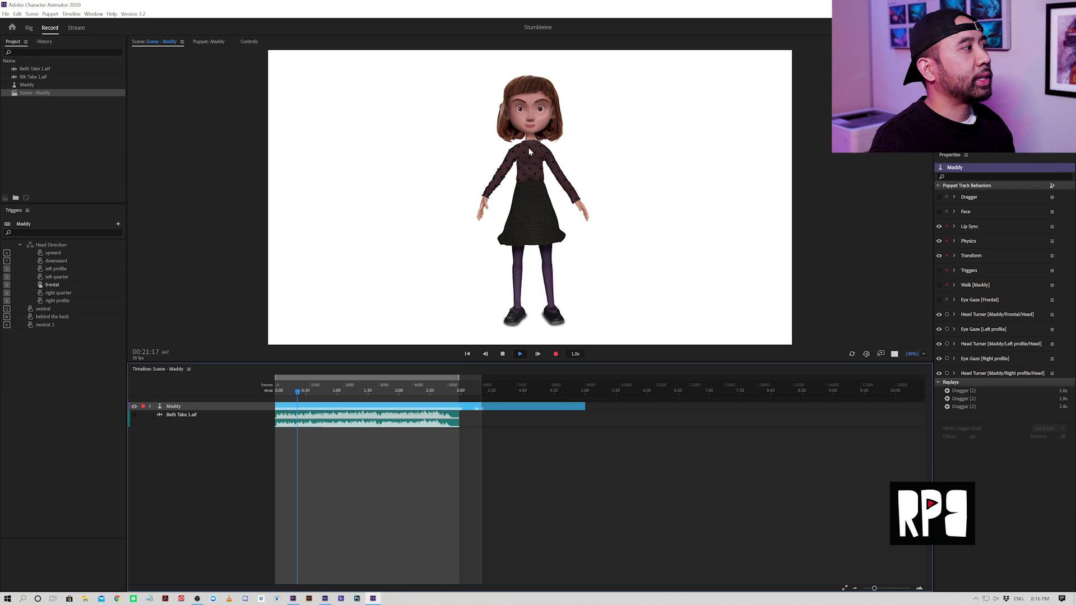
click(150, 407)
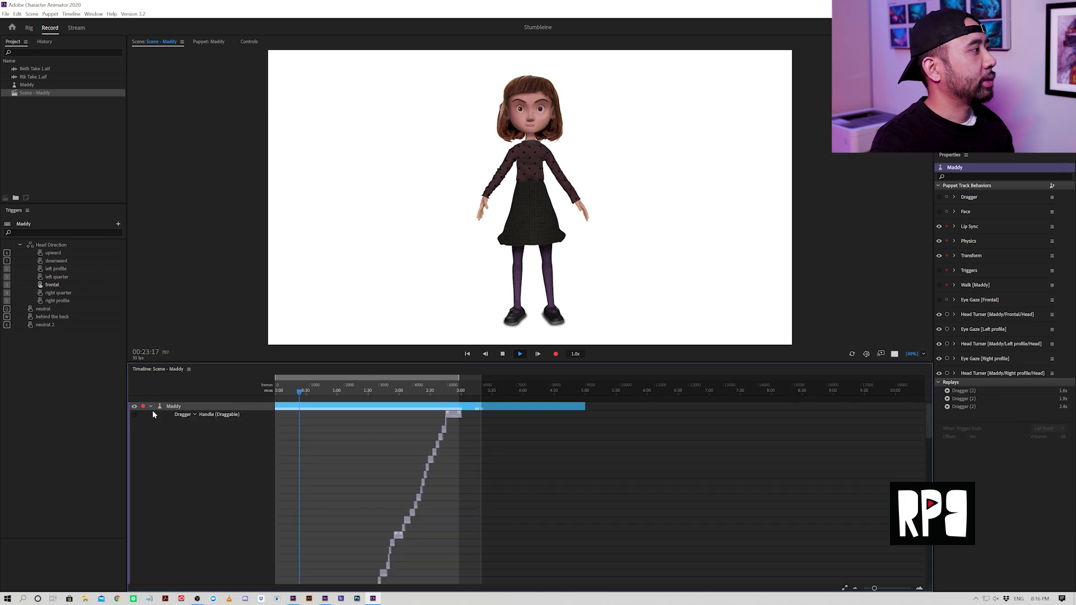
scroll(412, 433, down, 2)
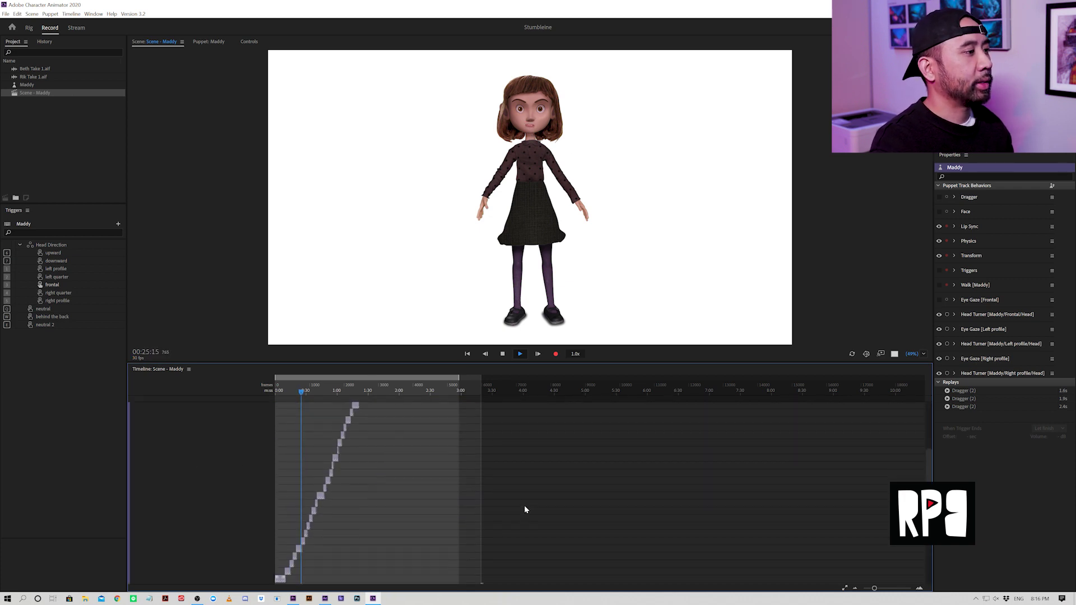
scroll(526, 507, down, 3)
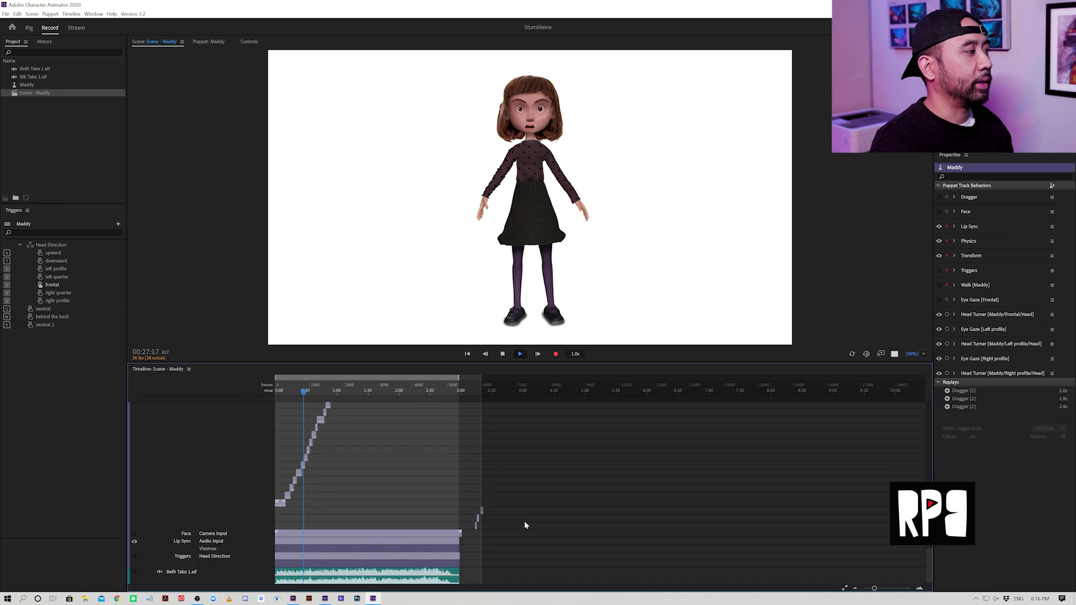
drag(355, 389, 347, 390)
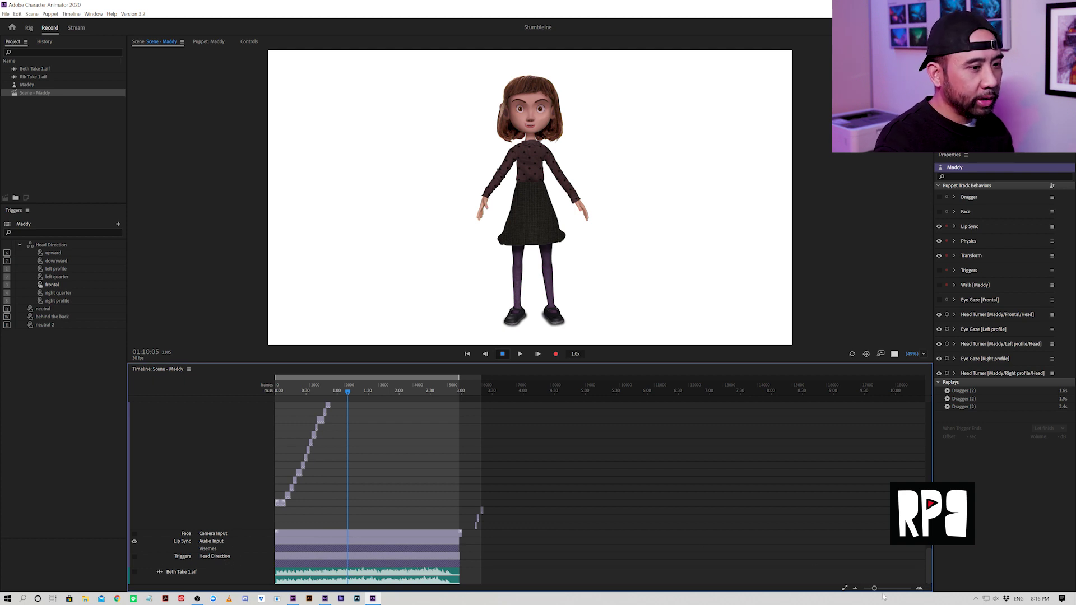
drag(874, 589, 886, 591)
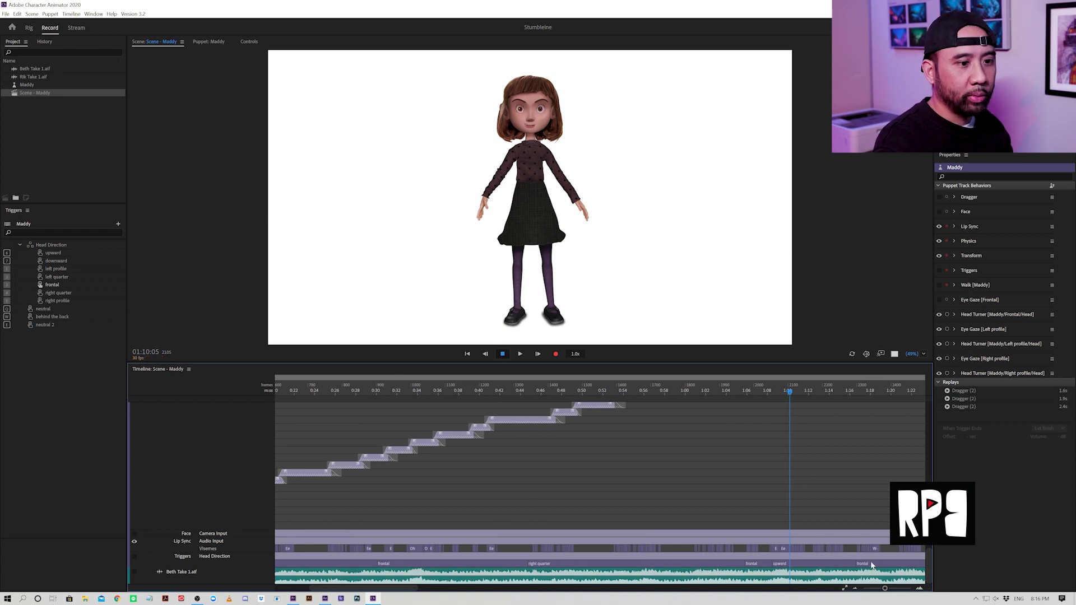
drag(887, 590, 895, 590)
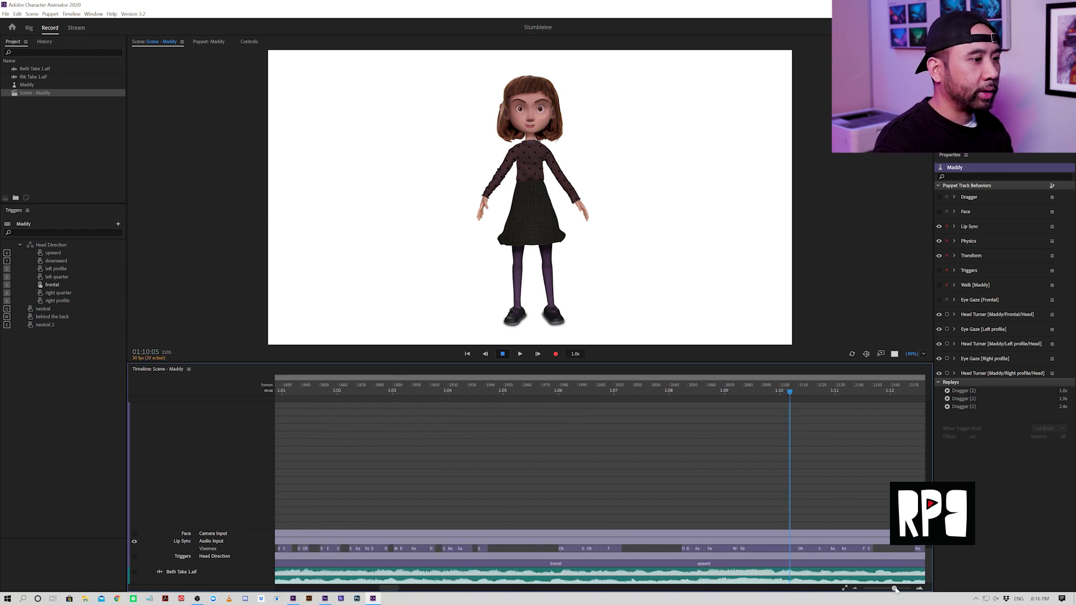
click(675, 392)
drag(675, 392, 472, 487)
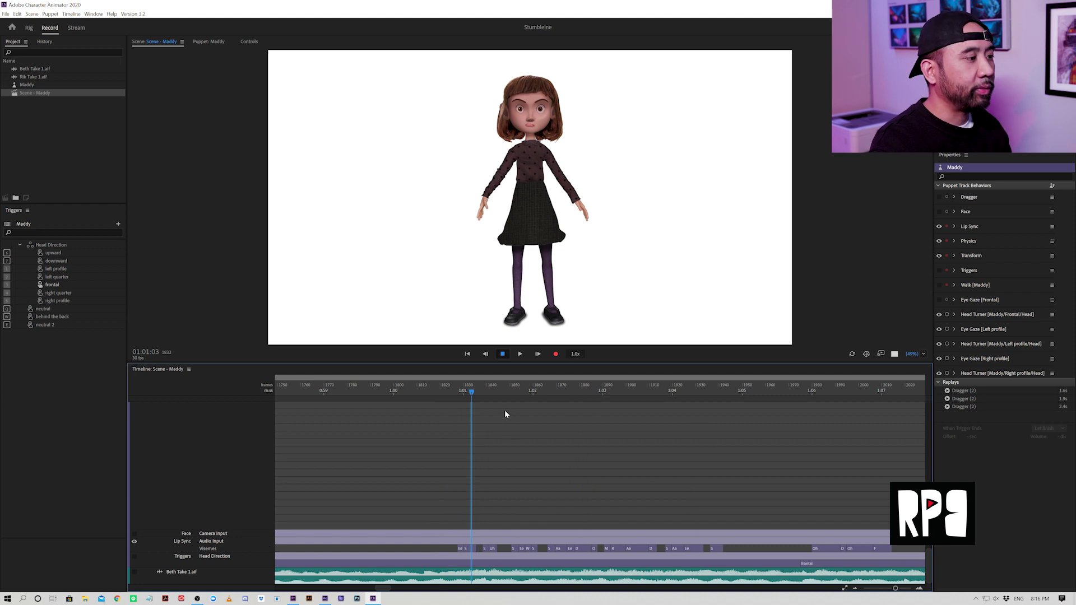
drag(481, 390, 752, 468)
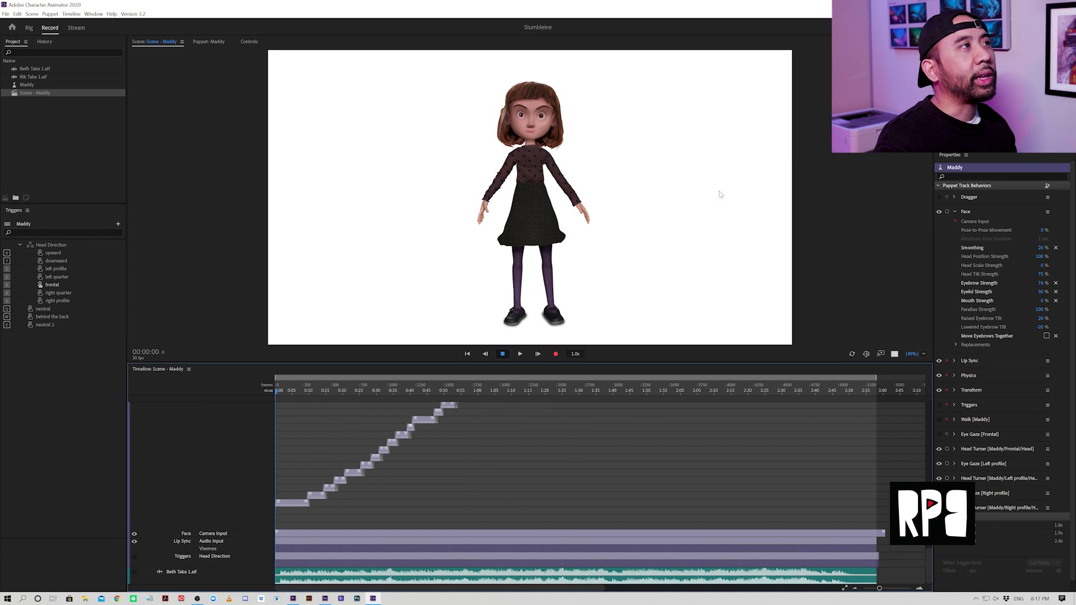
Step: Play Maddy's scene back from the start
key(space)
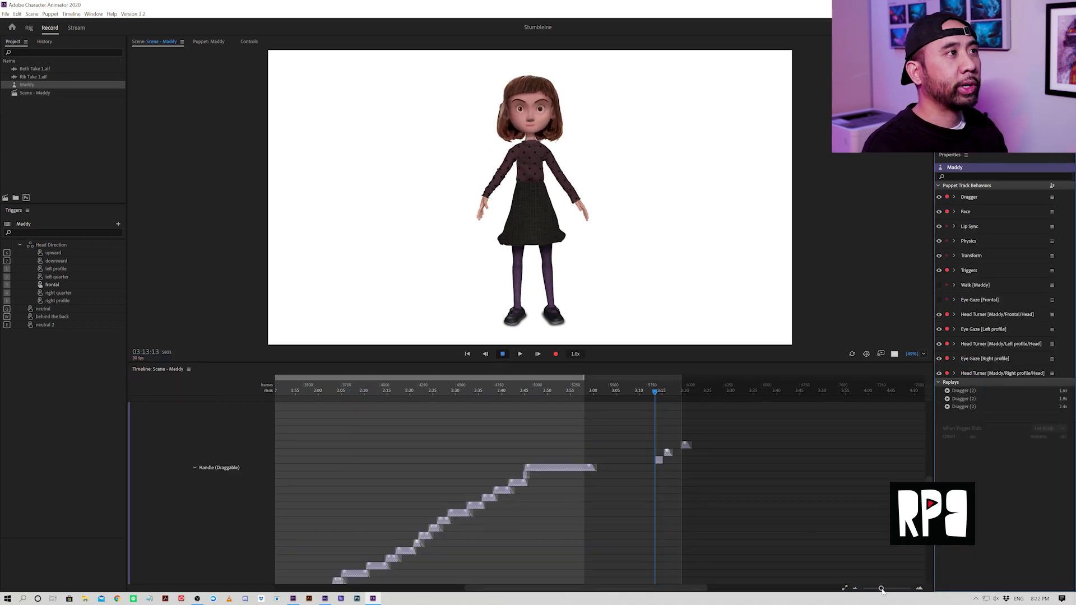
Step: Zoom in on the takes near 3:13 and pose both of Maddy's hands on her hips
mouse_move(881, 590)
mouse_down()
mouse_move(890, 592)
mouse_move(875, 587)
mouse_up()
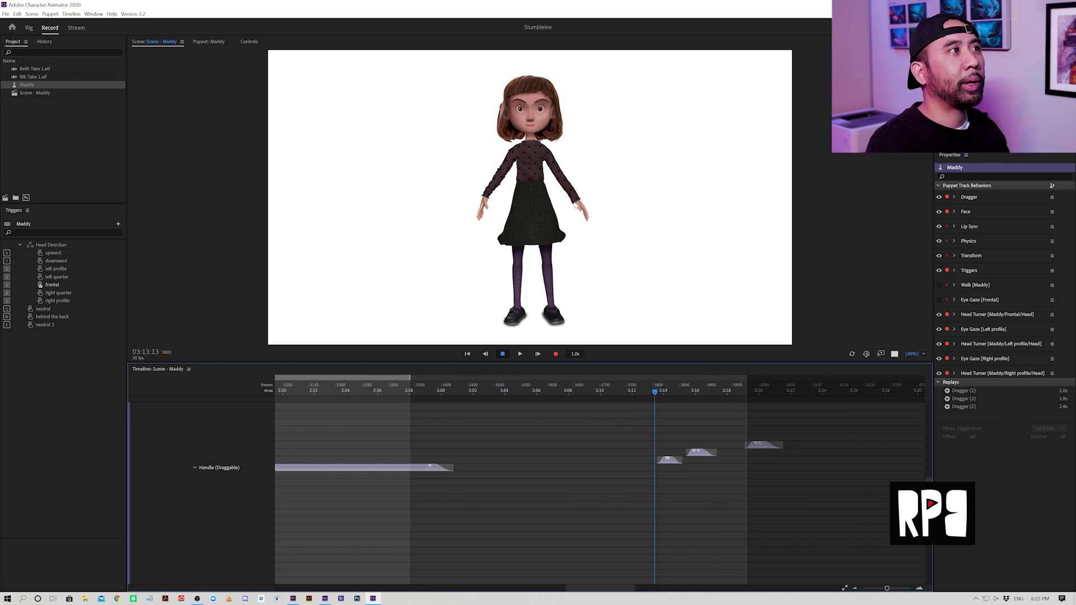
mouse_move(575, 207)
mouse_down()
mouse_move(580, 171)
mouse_move(561, 188)
mouse_move(583, 213)
mouse_move(568, 198)
mouse_up()
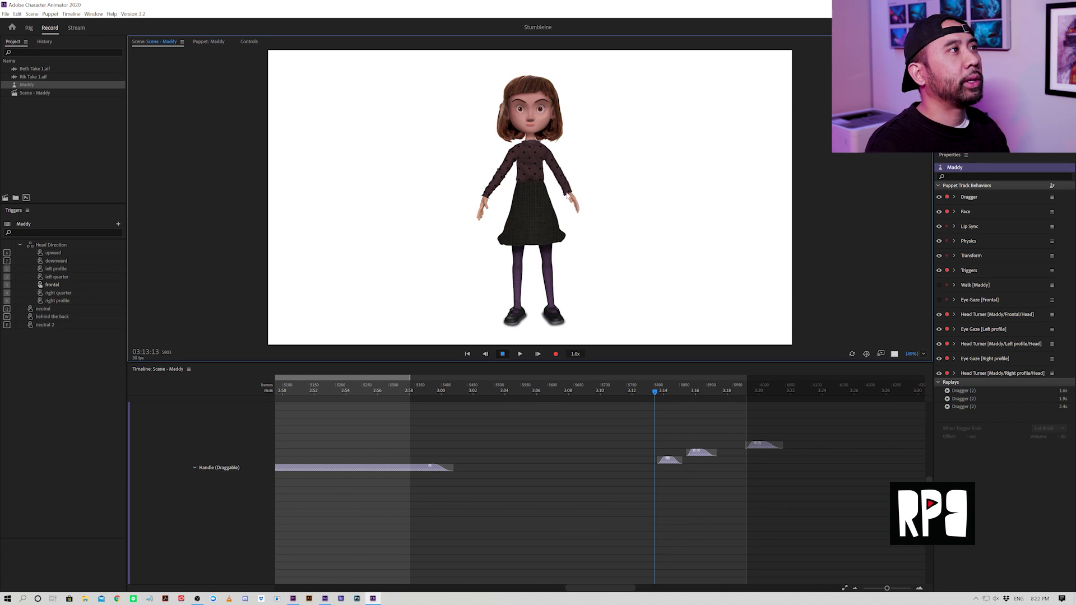
drag(472, 202, 496, 205)
mouse_move(570, 203)
mouse_down()
mouse_move(561, 191)
mouse_move(559, 207)
mouse_up()
mouse_move(487, 211)
mouse_down()
mouse_move(561, 213)
mouse_move(504, 215)
mouse_up()
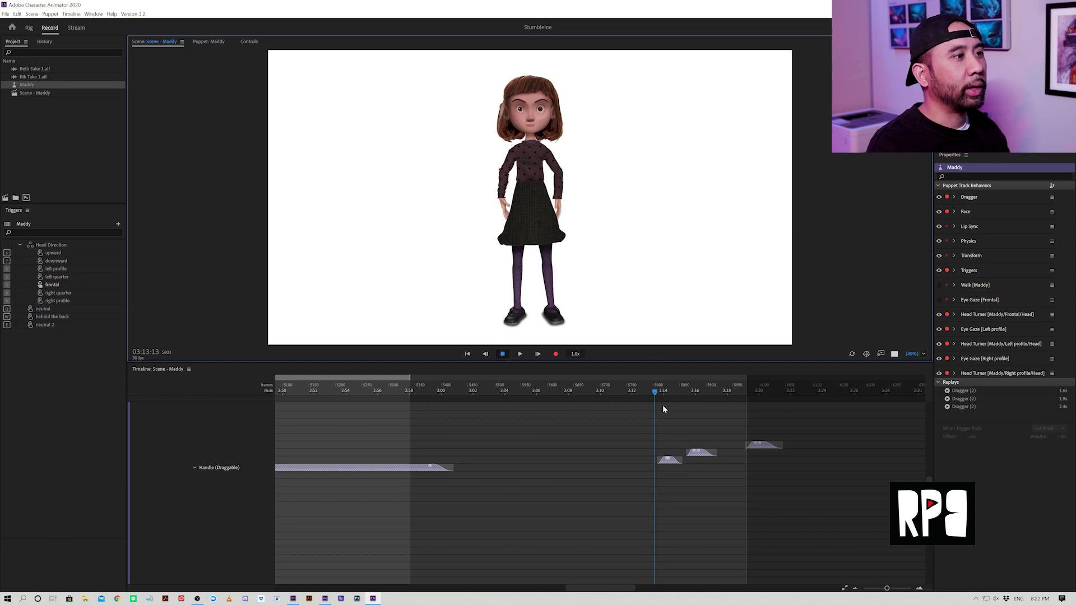
Step: Record a 2-frame take of the hip pose and scrub around 3:13 to check it
click(71, 14)
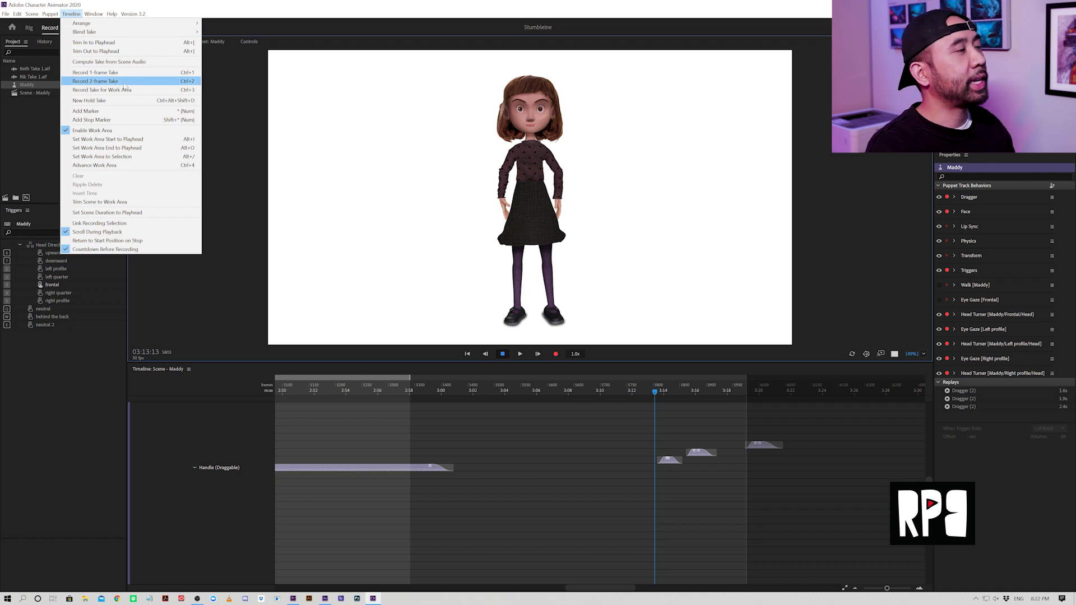
click(662, 393)
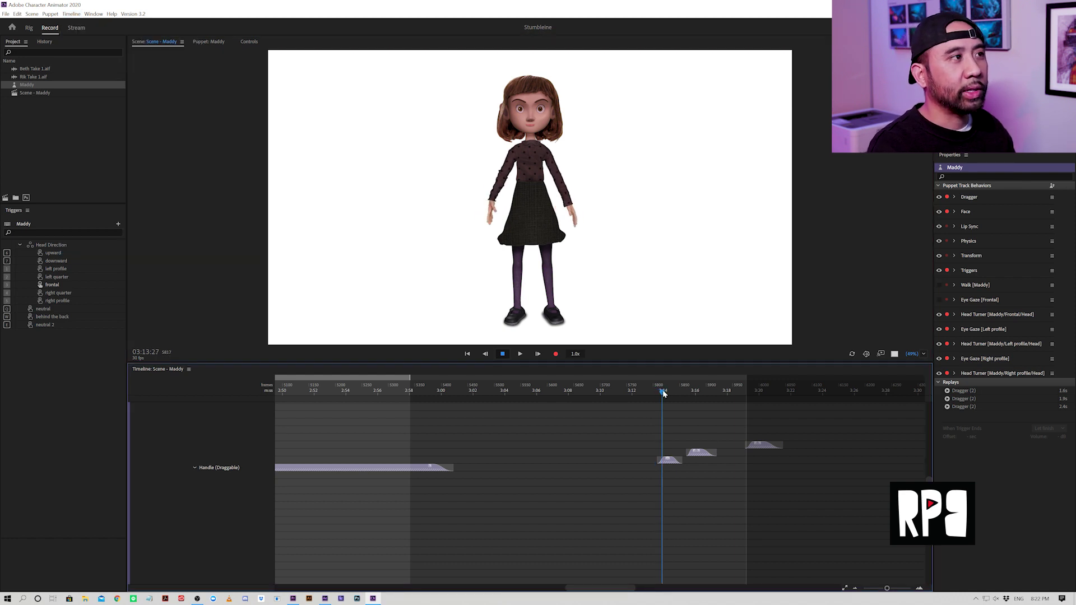
click(42, 307)
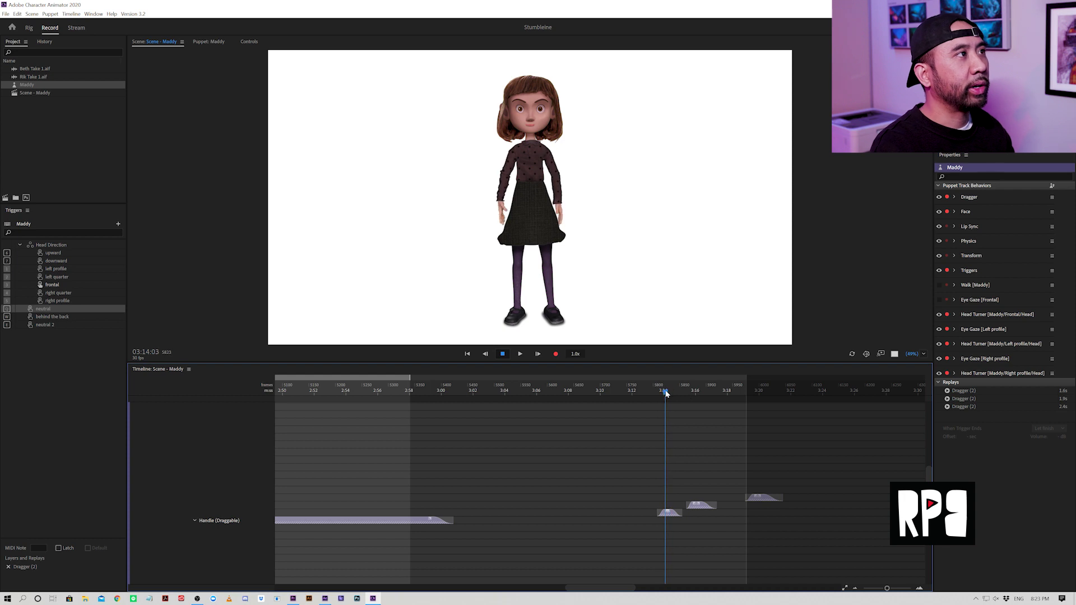
drag(665, 392, 648, 394)
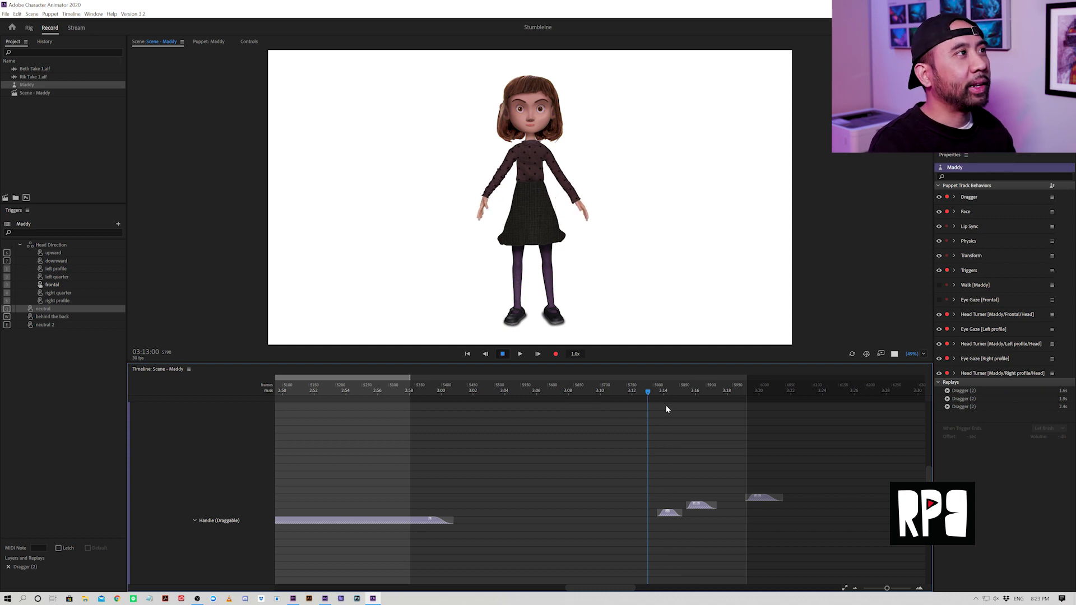
drag(657, 393, 662, 397)
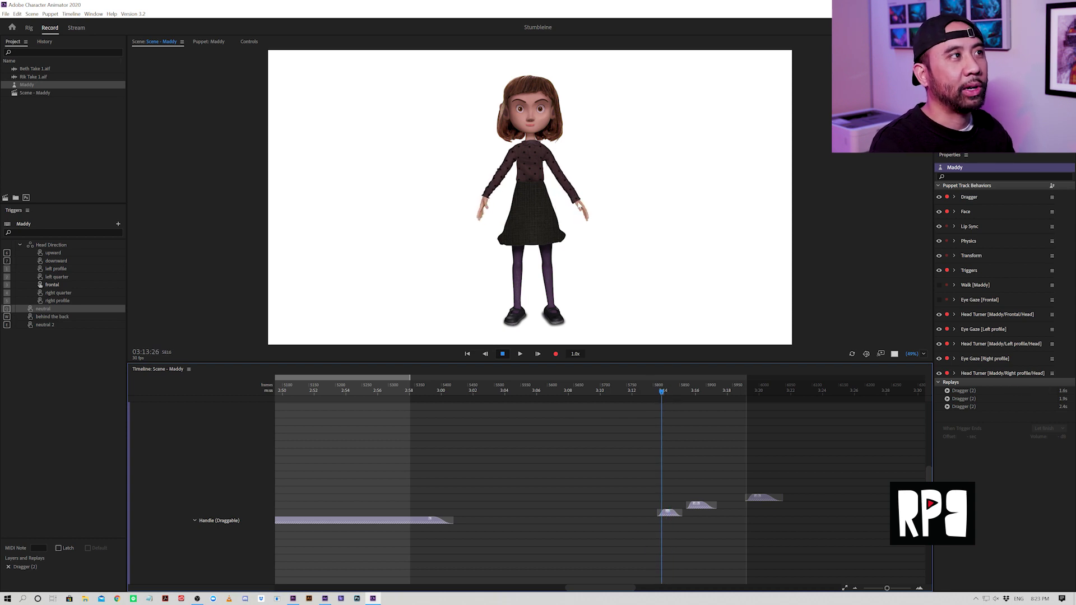
Step: Raise both of Maddy's arms to shoulder height and scrub ahead to 3:15 to review
drag(577, 206, 606, 139)
drag(477, 209, 451, 153)
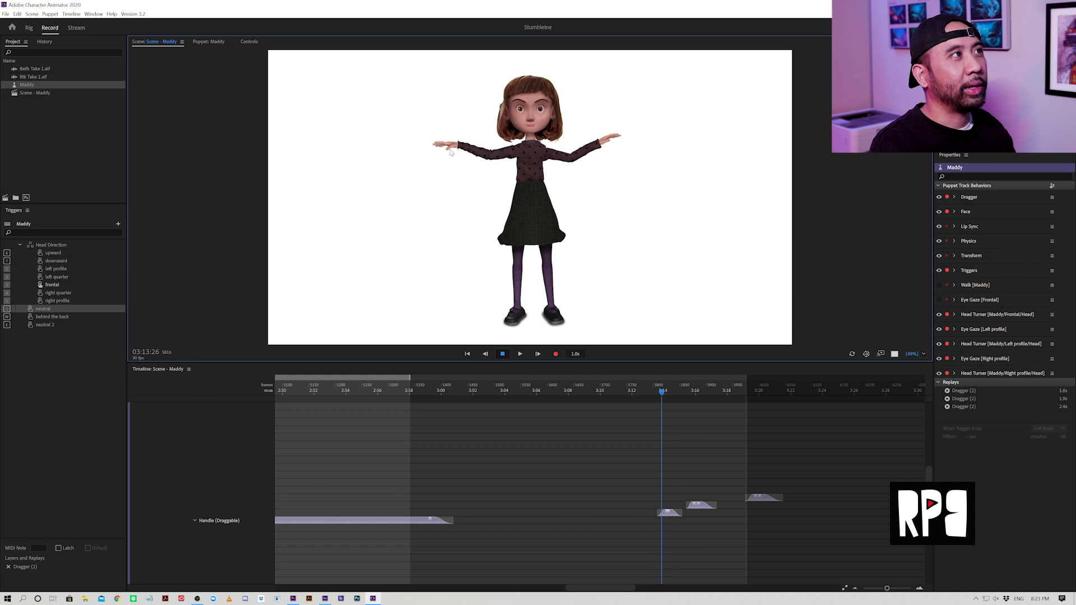
drag(670, 395, 693, 395)
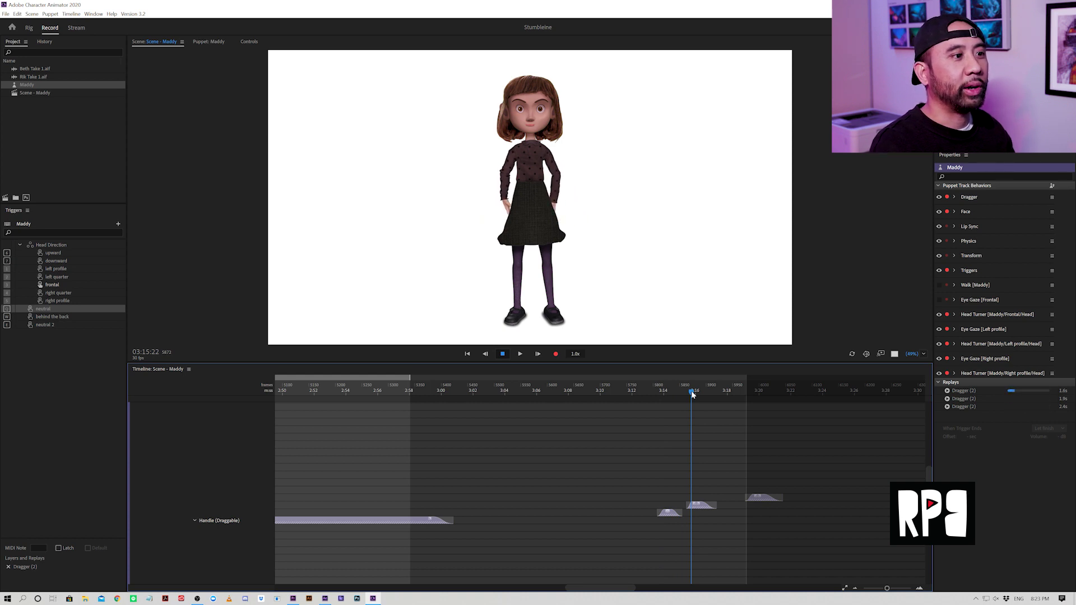
drag(618, 591, 553, 590)
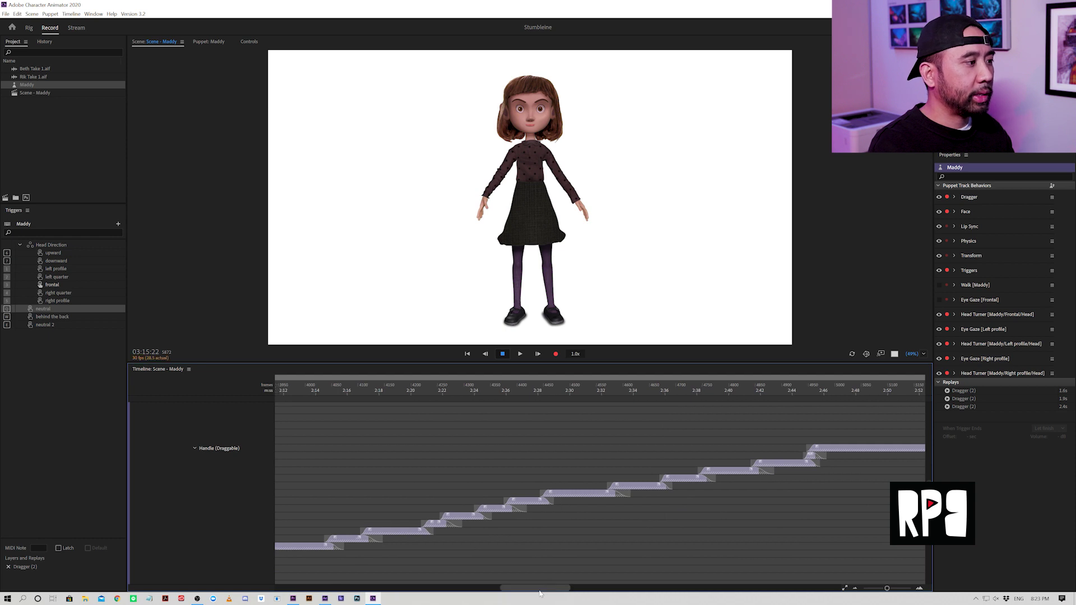
scroll(552, 578, left, 8)
click(418, 453)
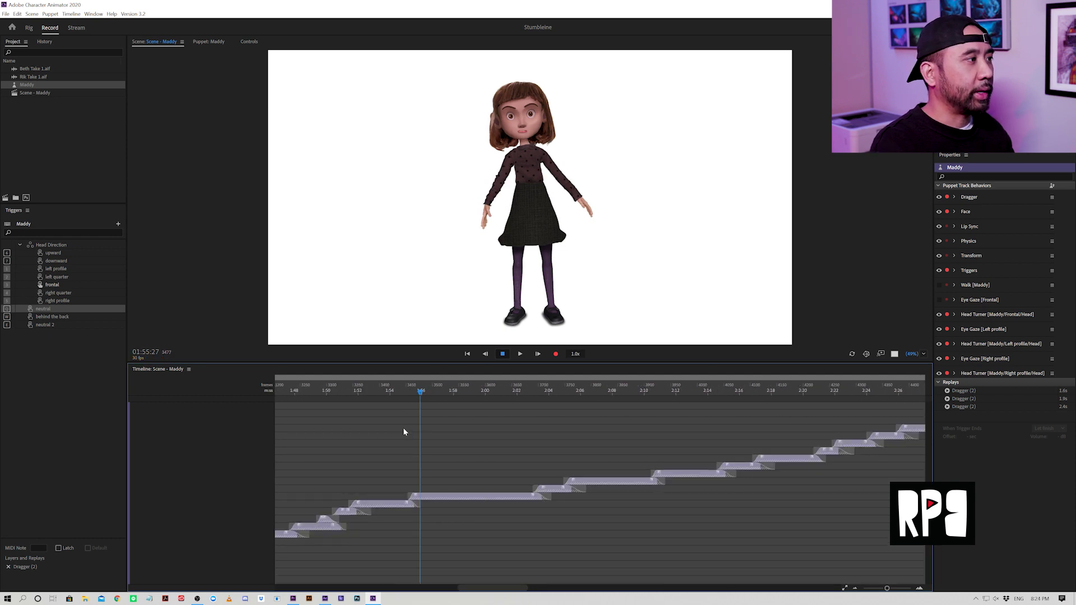
drag(416, 392, 478, 530)
scroll(477, 530, down, 1)
scroll(478, 530, down, 3)
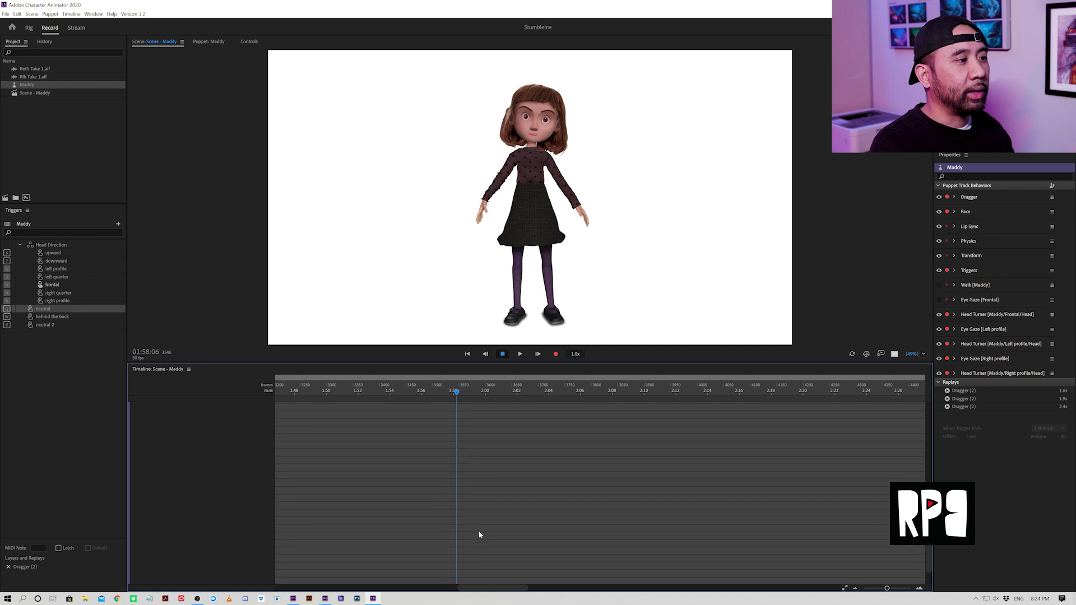
scroll(475, 532, up, 3)
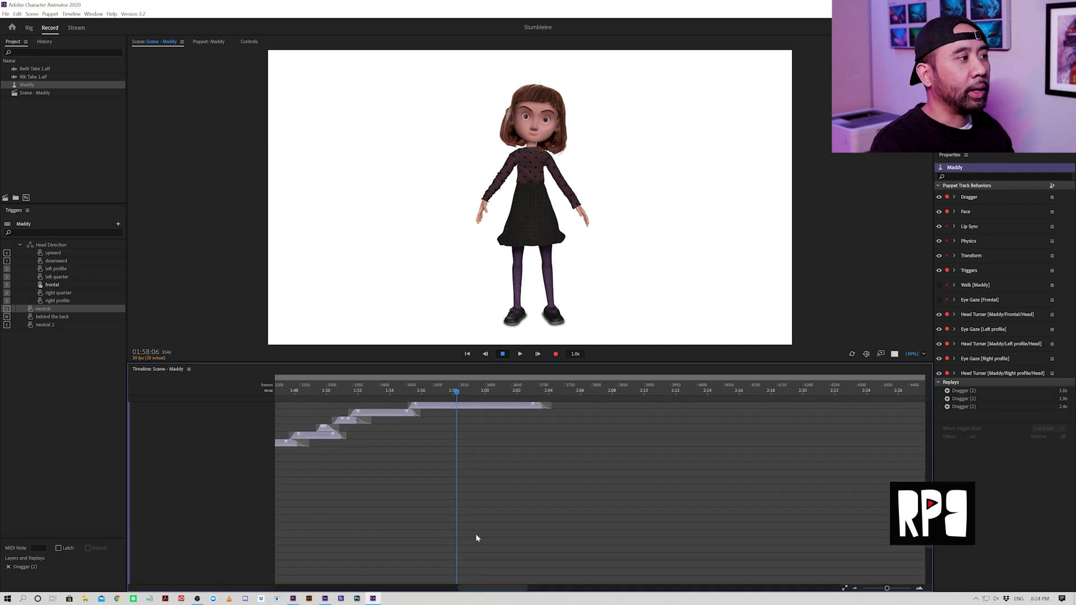
drag(429, 389, 405, 398)
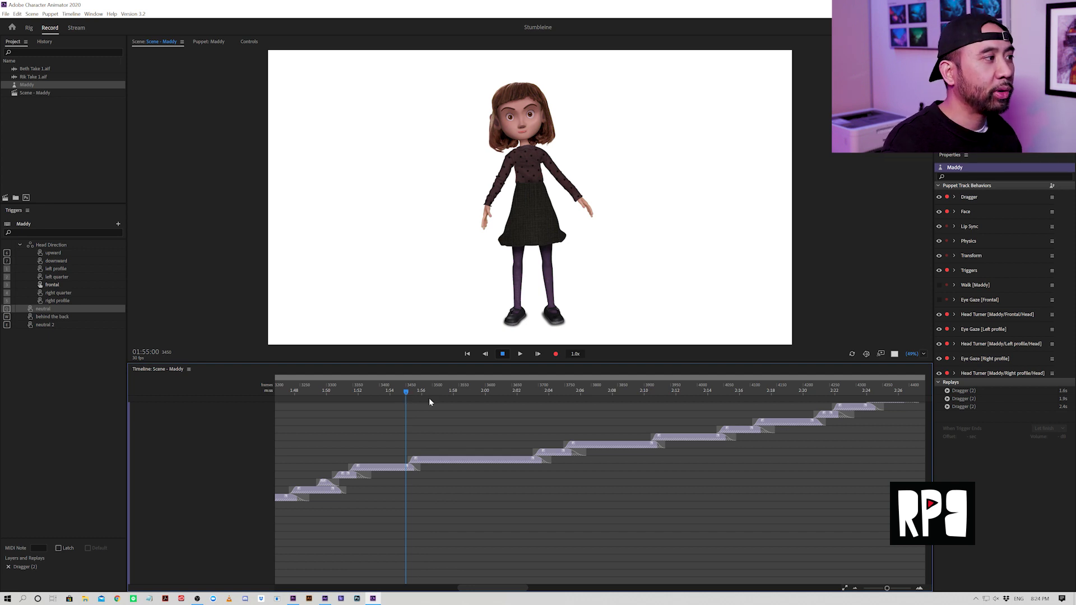
click(429, 398)
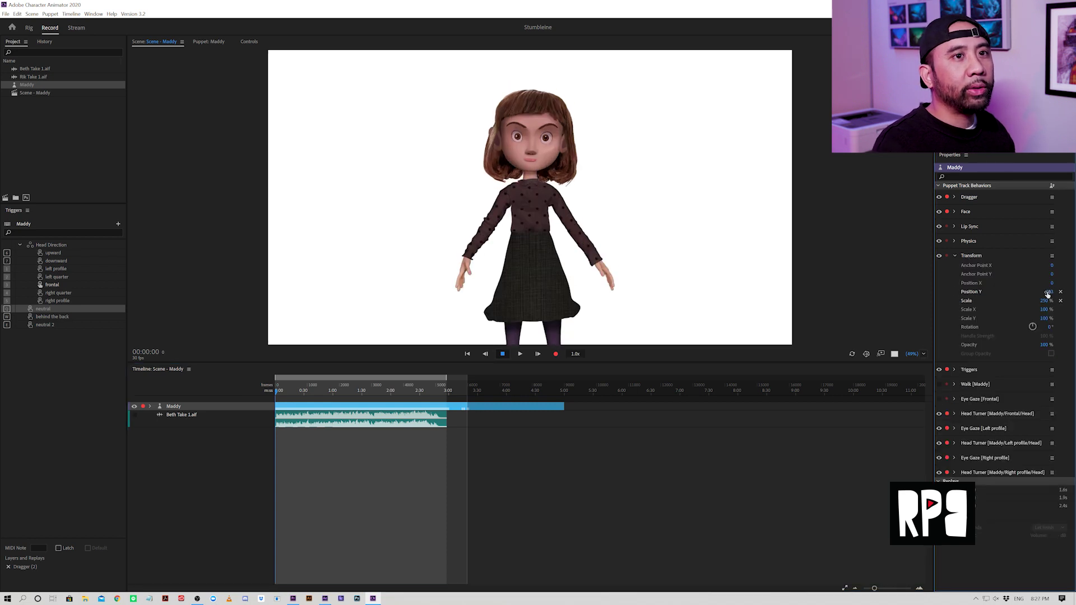
Step: Scale Maddy up, from 316% to 500%, and set her Position Y to 1500
drag(1047, 293, 1059, 293)
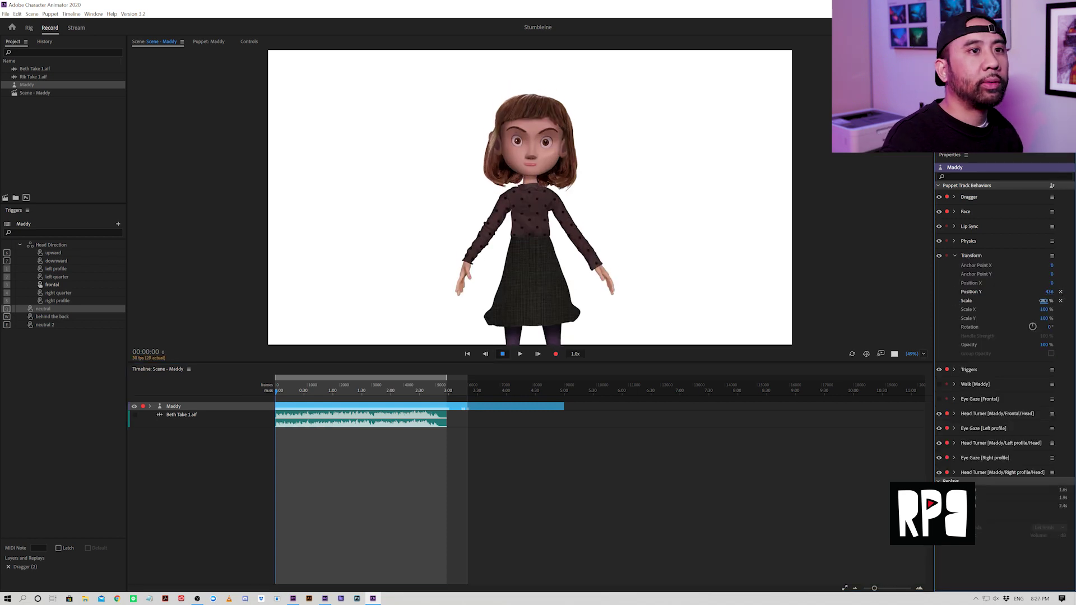
text(316)
key(Return)
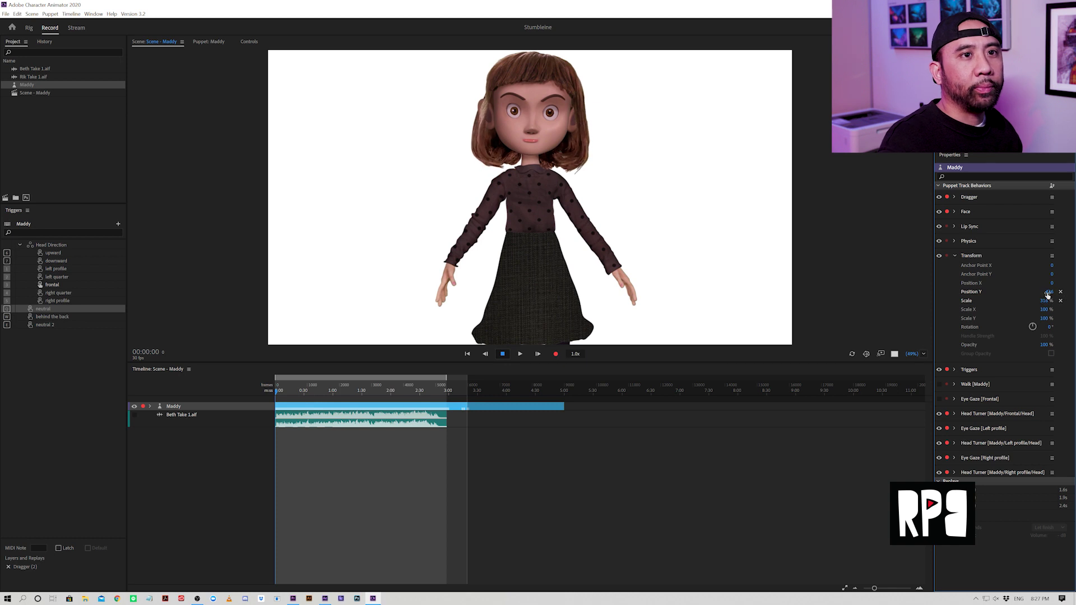
drag(1047, 295, 1068, 292)
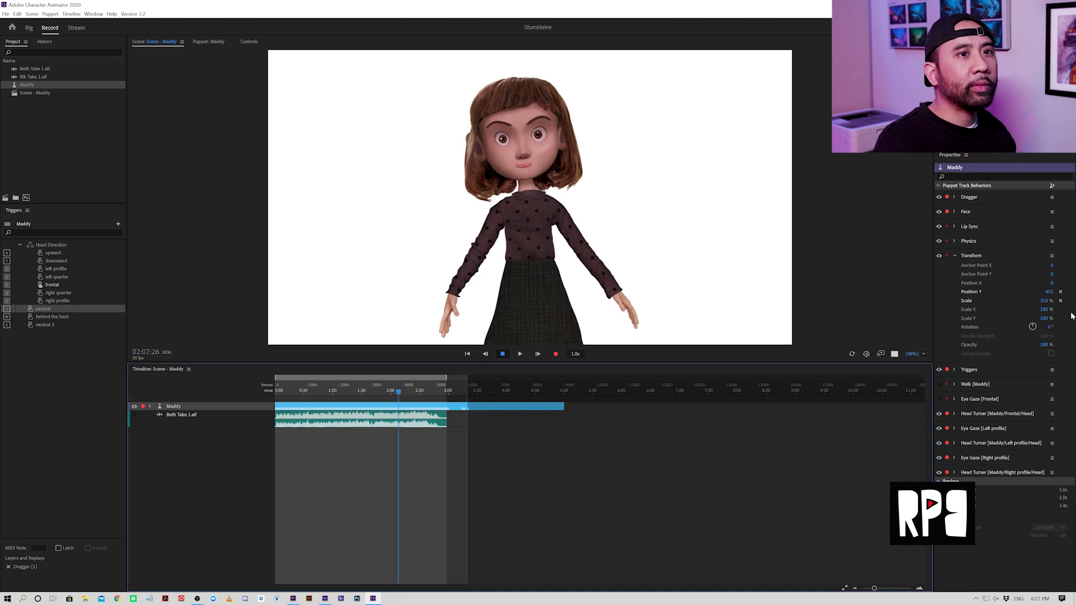
click(1046, 300)
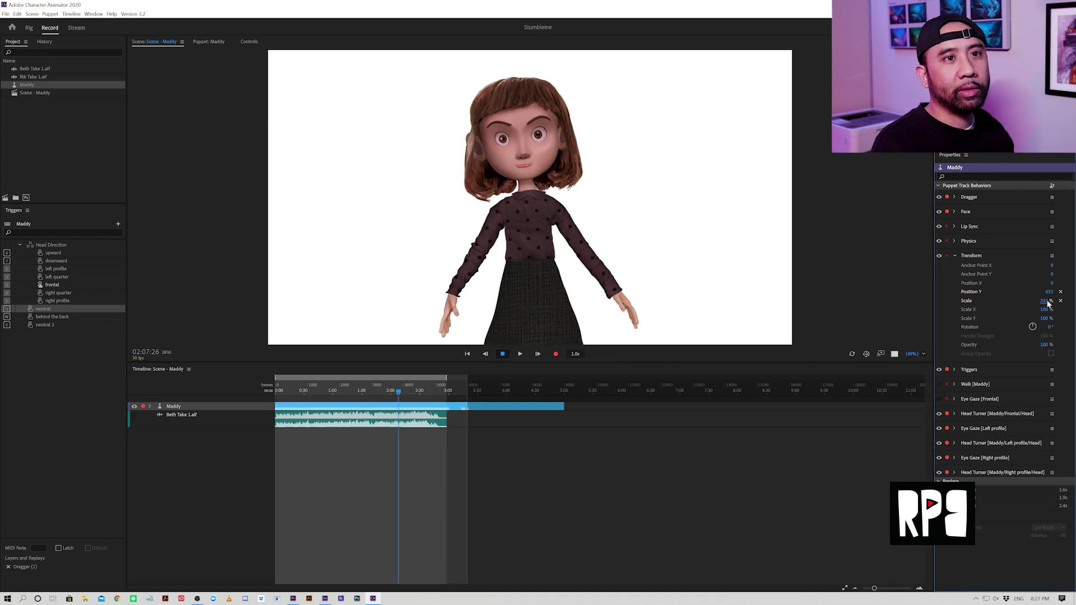
text(500)
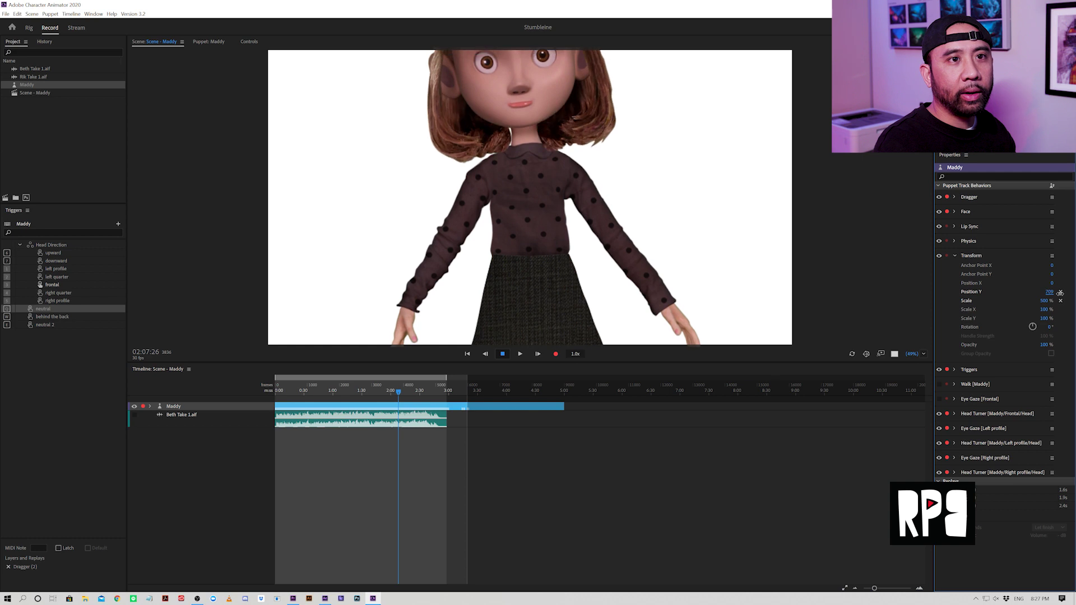
key(shift+Tab)
text(1500)
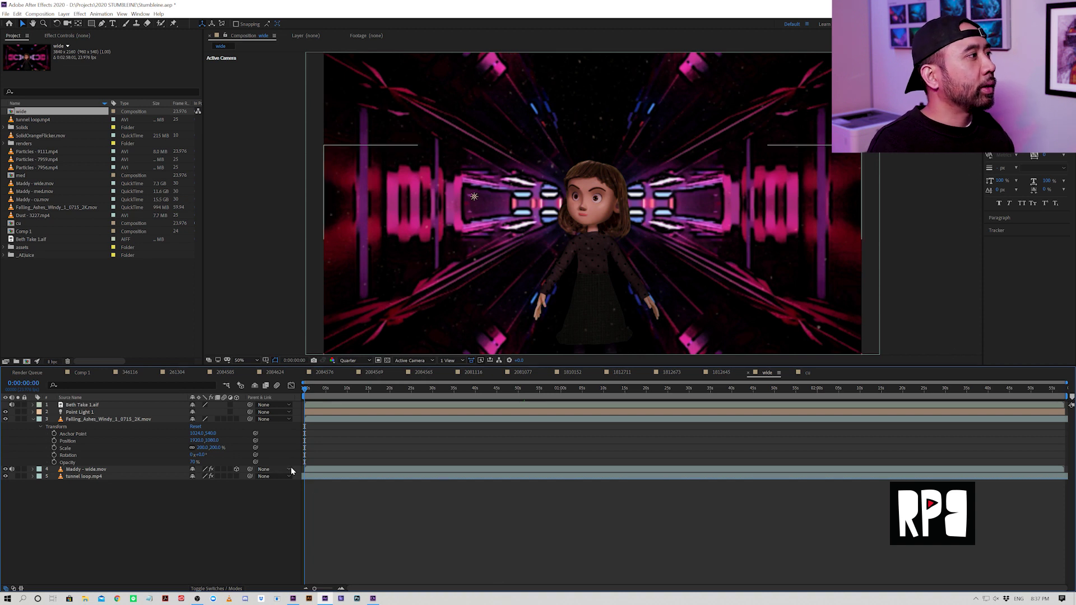
Step: Scrub the wide comp to about 9 and 16 seconds, then return to the start
drag(323, 392, 347, 399)
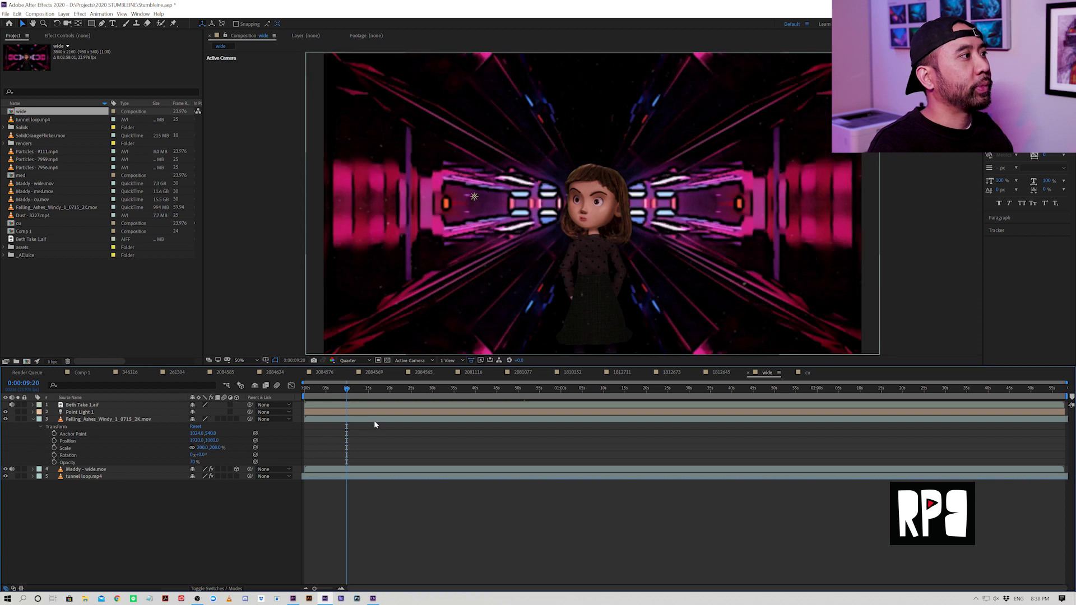
click(374, 388)
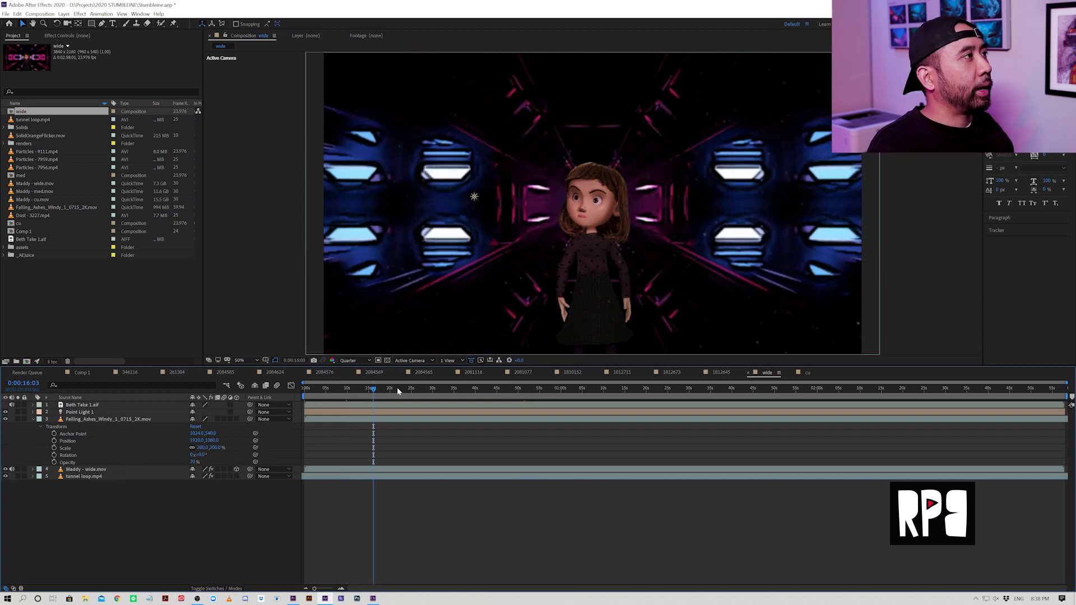
key(Home)
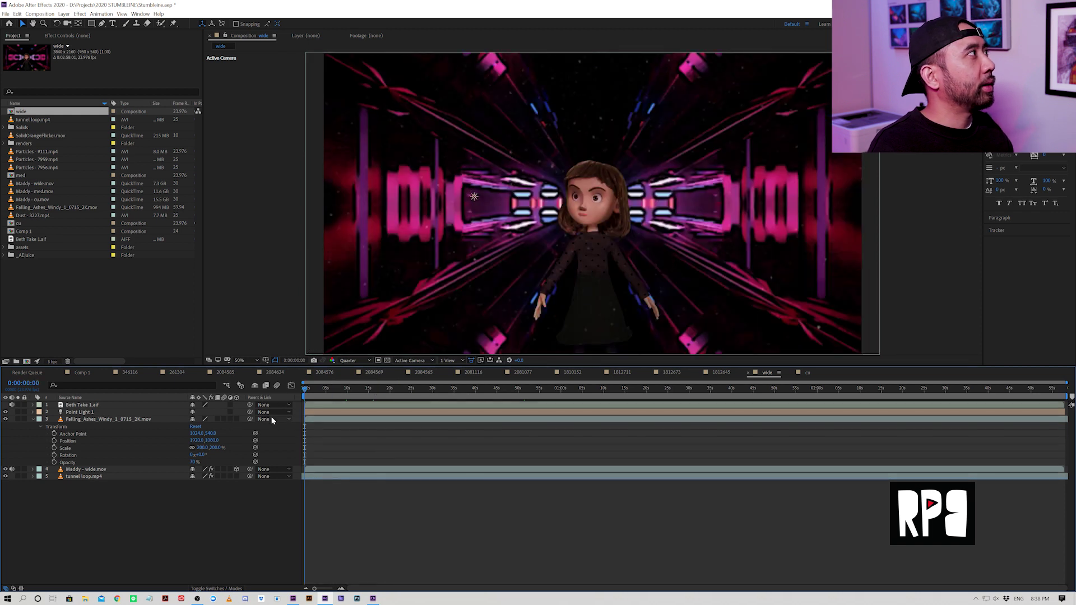
click(233, 283)
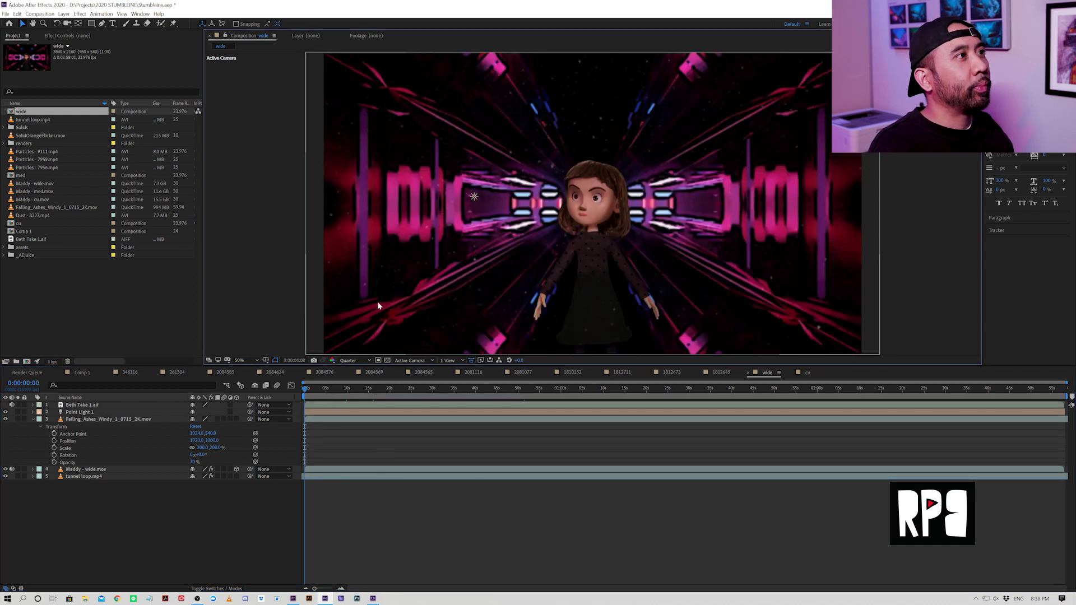
Step: Preview the wide comp from about six seconds, then jump ahead to about 39 seconds
click(333, 391)
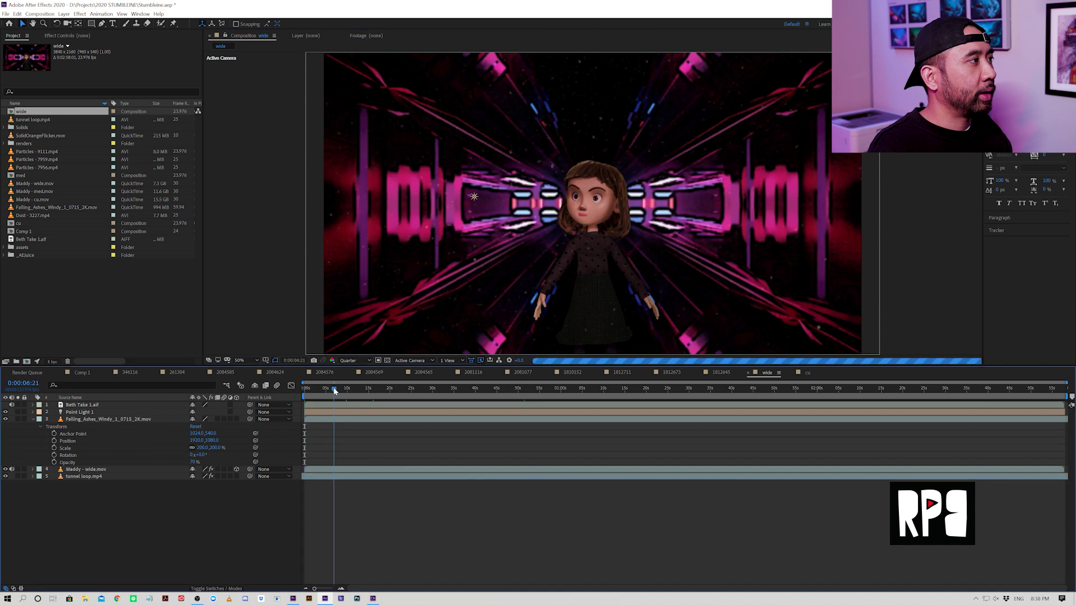
key(space)
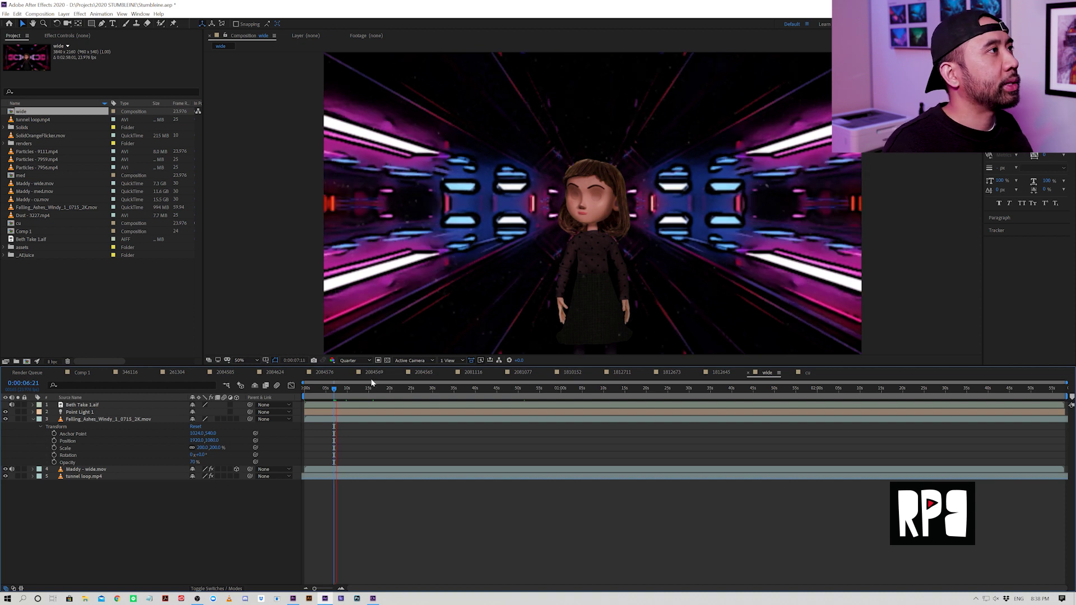
key(space)
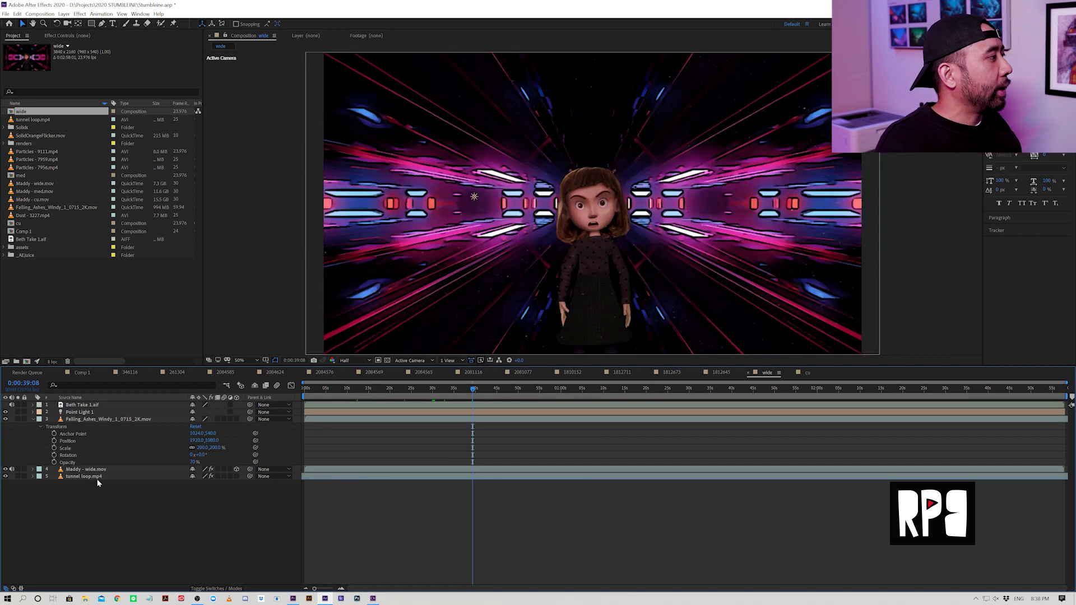
click(96, 478)
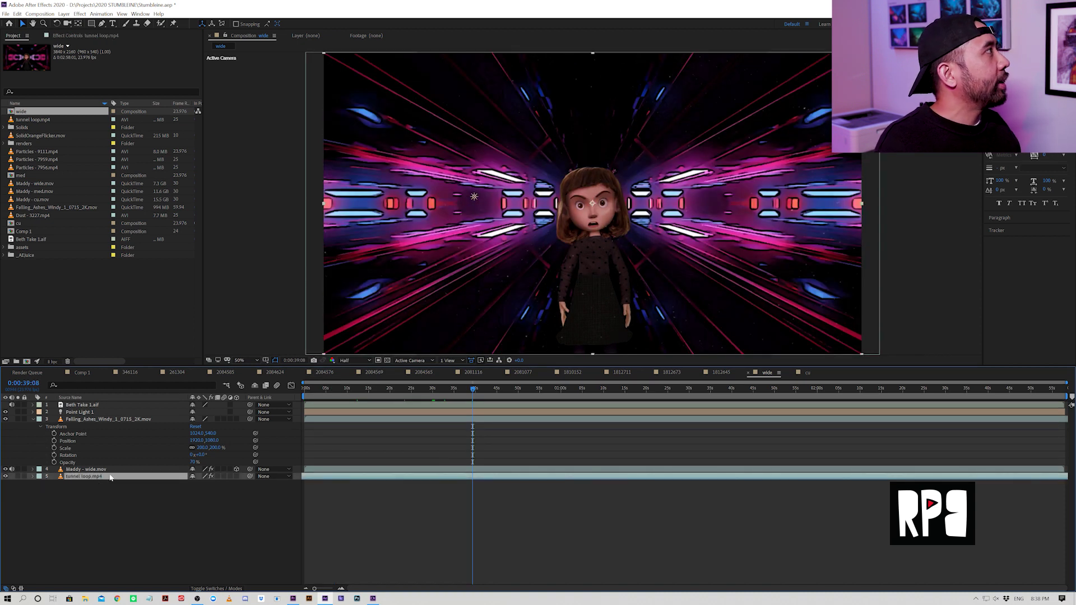
Step: Check tunnel loop.mp4's effects, switch preview resolution from Half to Full, and open the med comp
click(84, 35)
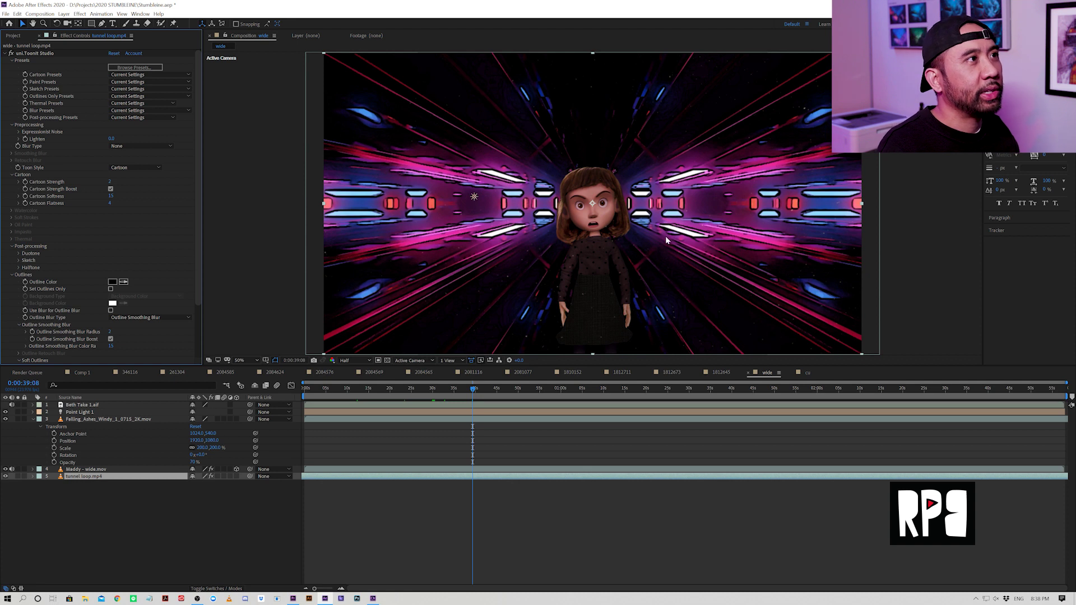
click(352, 360)
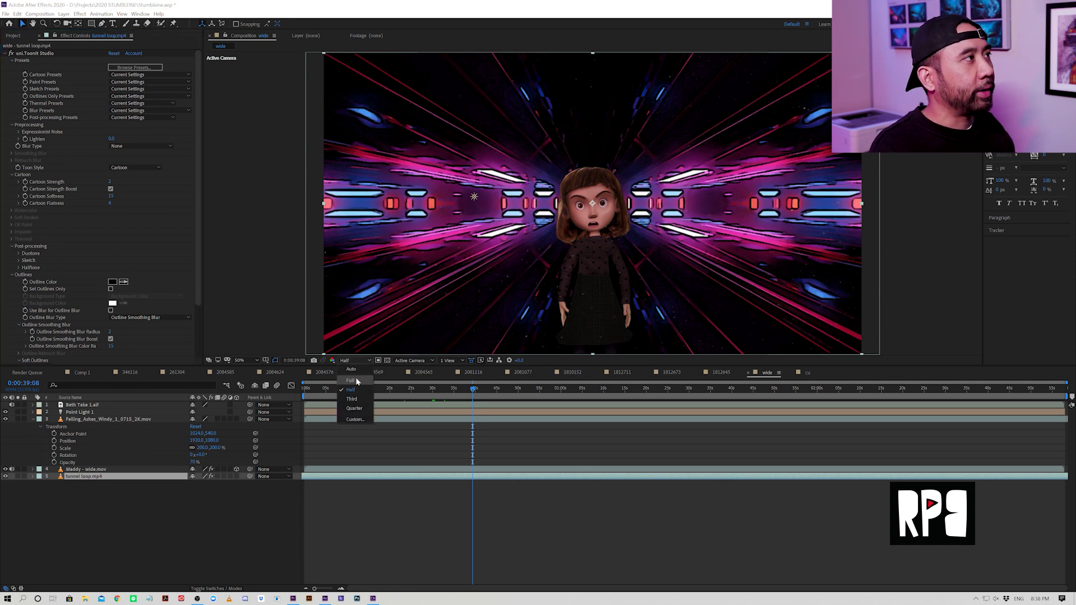
click(350, 381)
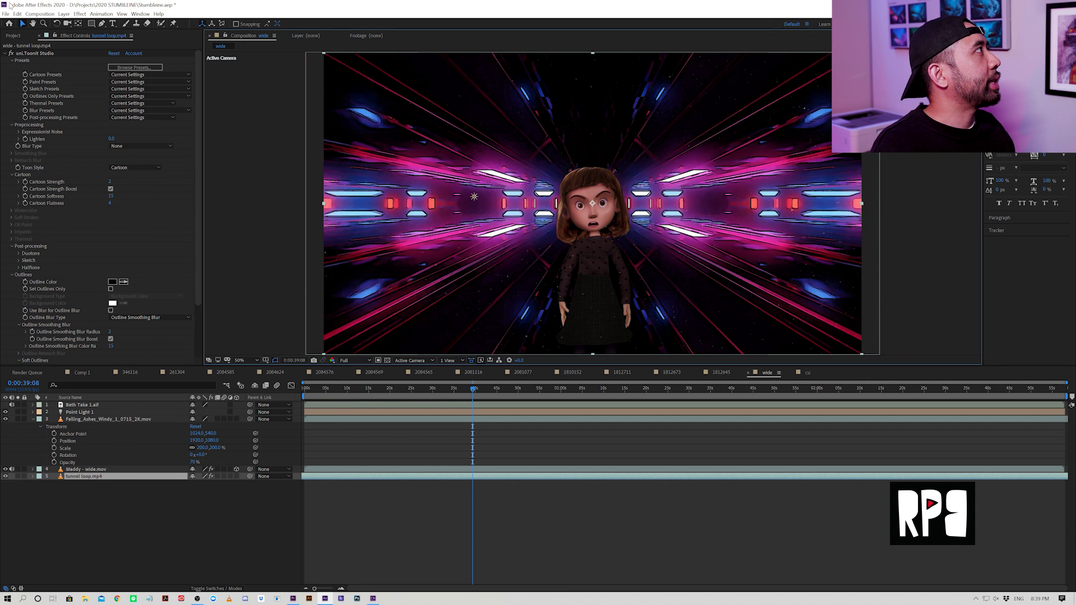
click(13, 35)
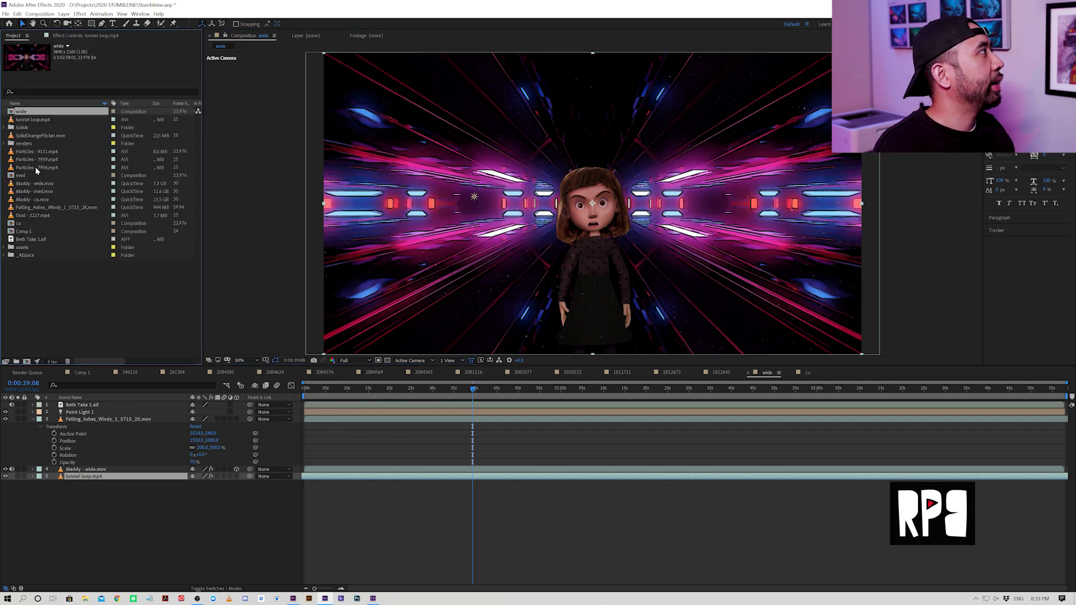
double_click(21, 175)
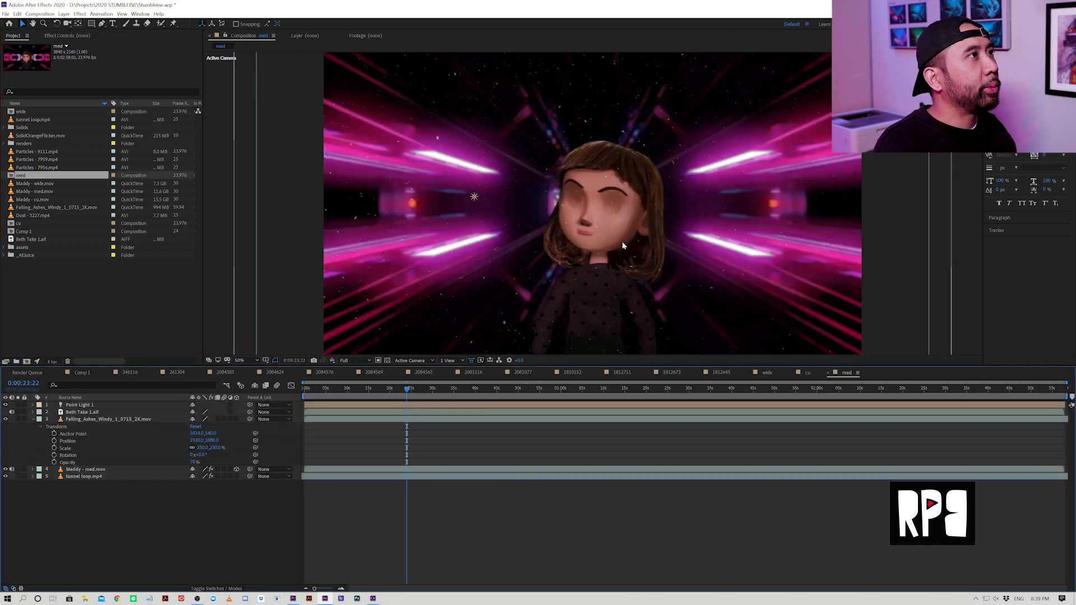
Step: Jump to about 0:00:32 in med and review tunnel loop.mp4's Toonit Studio effect
click(443, 388)
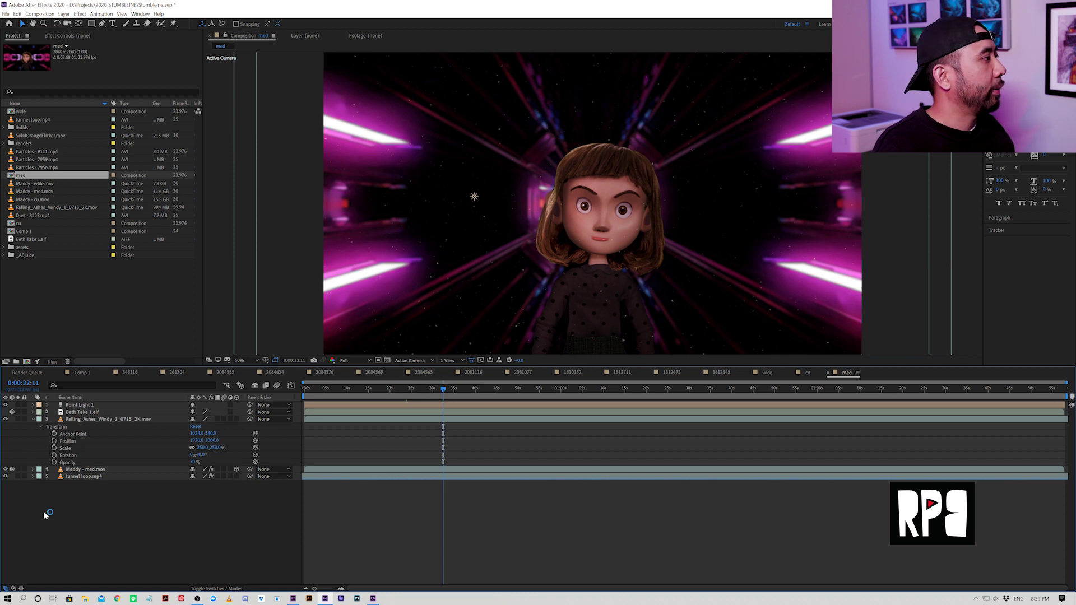
click(93, 477)
click(81, 33)
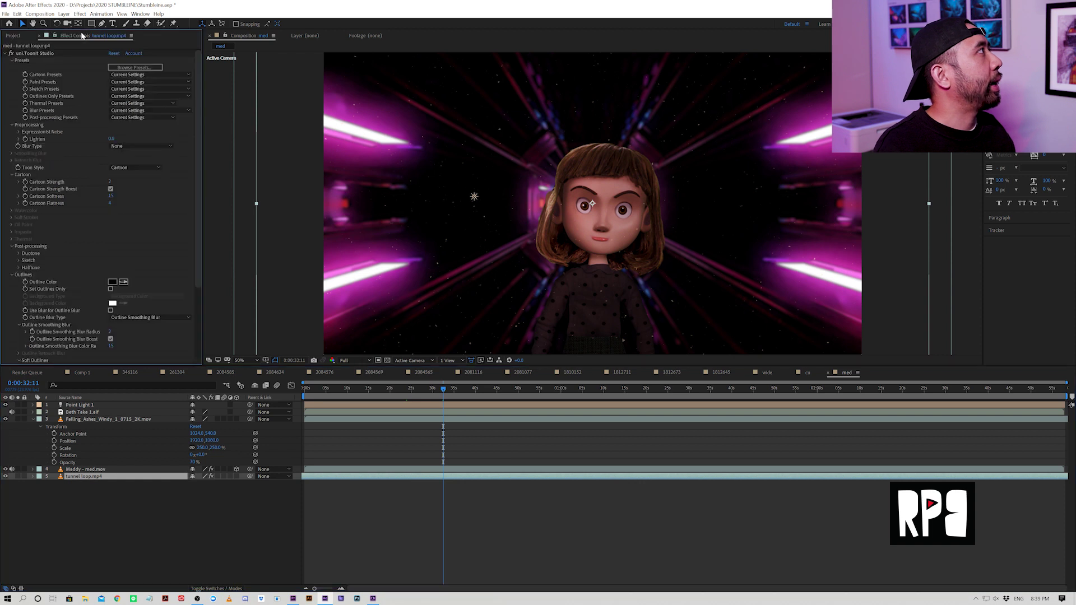
click(6, 53)
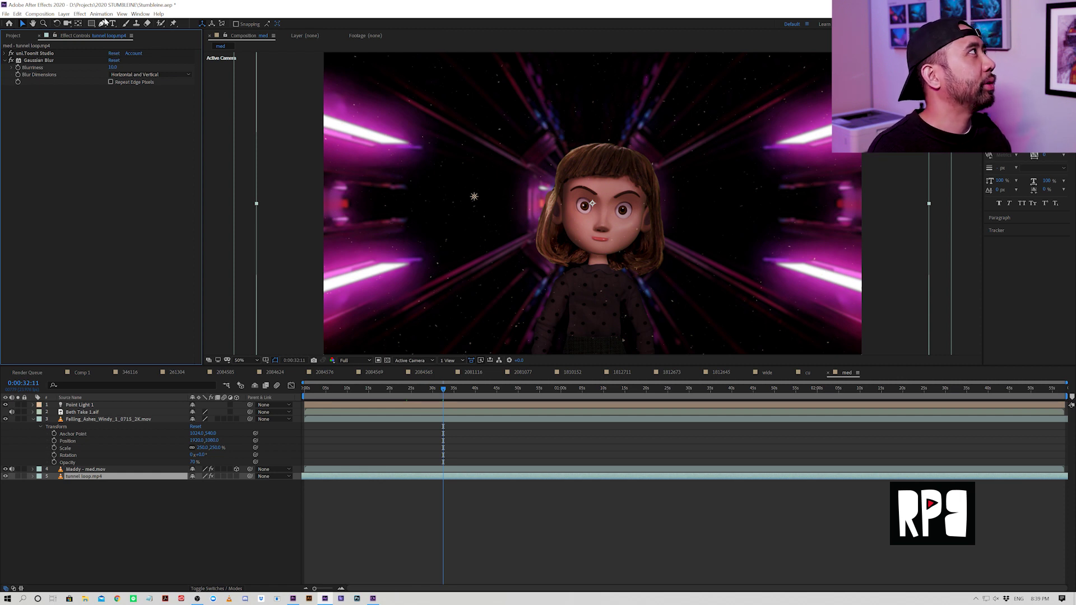
Step: Browse Effect > Blur & Sharpen without applying anything, then open the cu composition
click(80, 13)
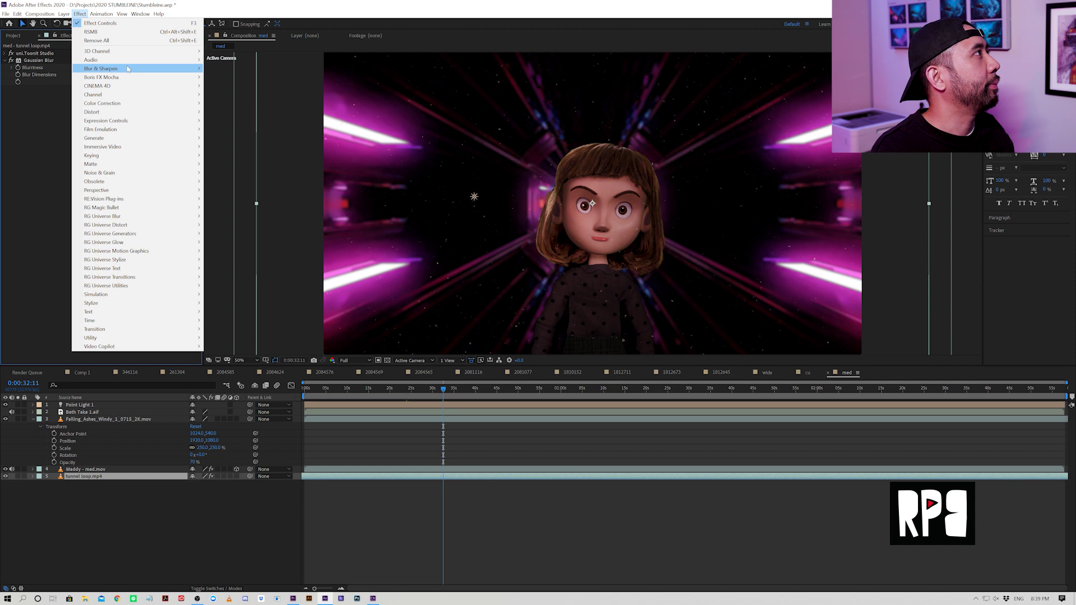
mouse_move(140, 68)
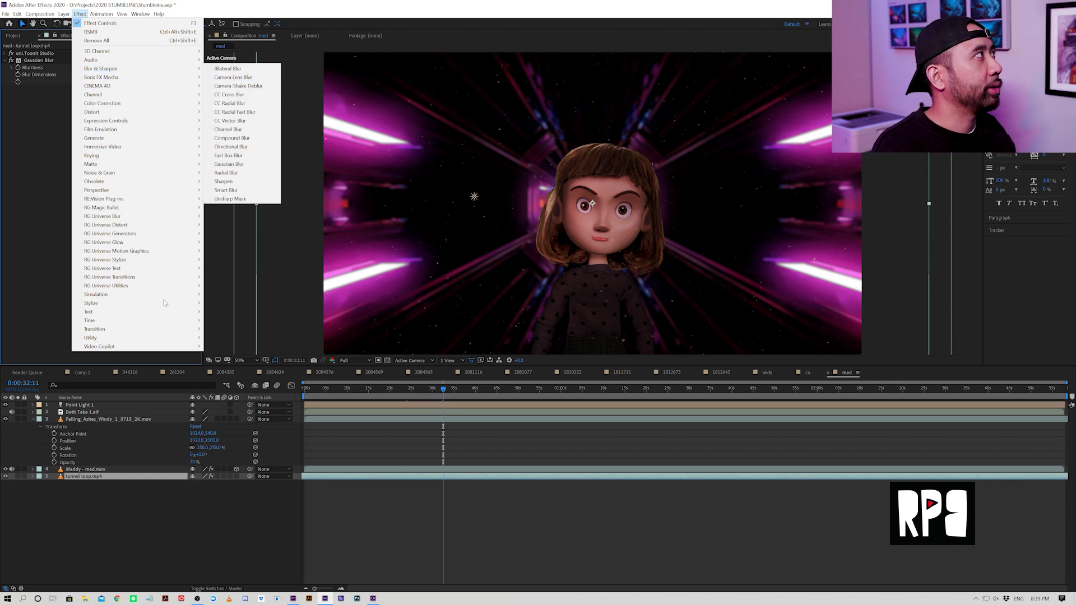
click(51, 166)
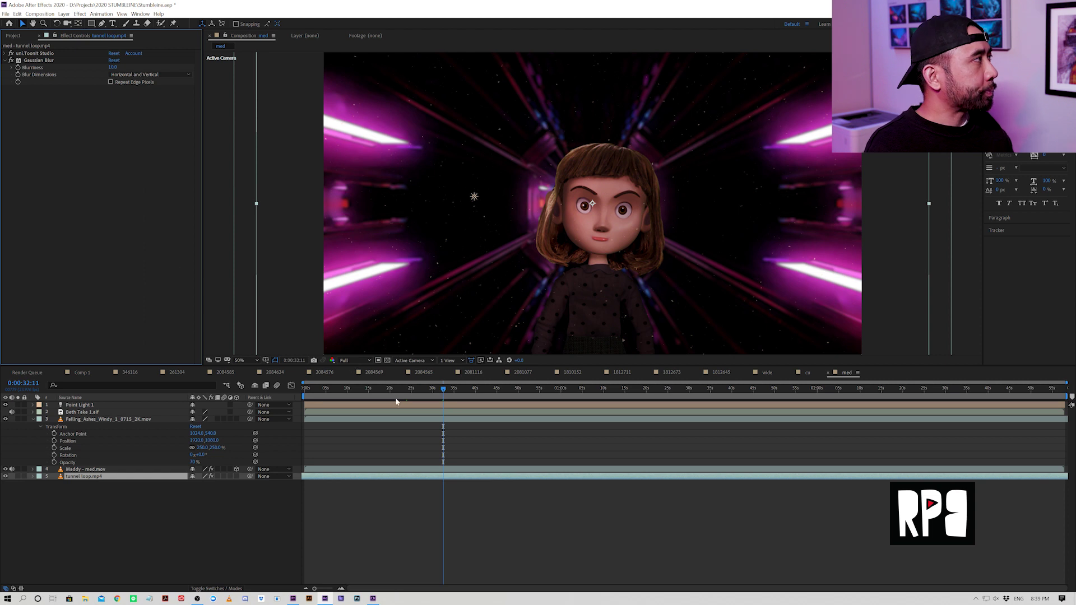
click(12, 35)
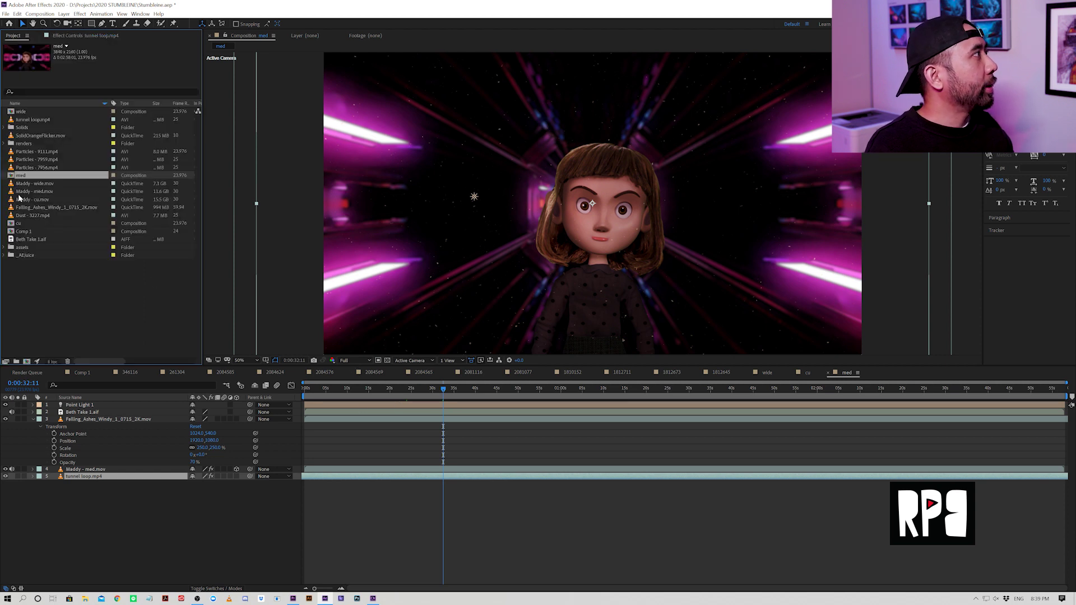
double_click(10, 223)
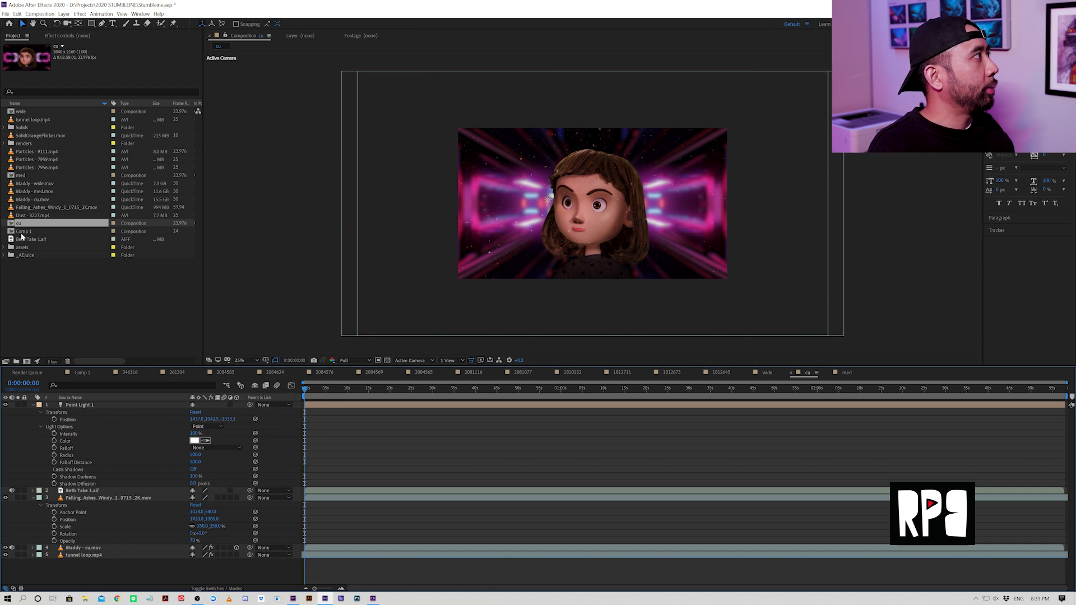
Step: Jump to about 25 seconds in cu, zoom the view, and select the Falling_Ashes_Windy_1_0715_2K.mov layer
click(415, 389)
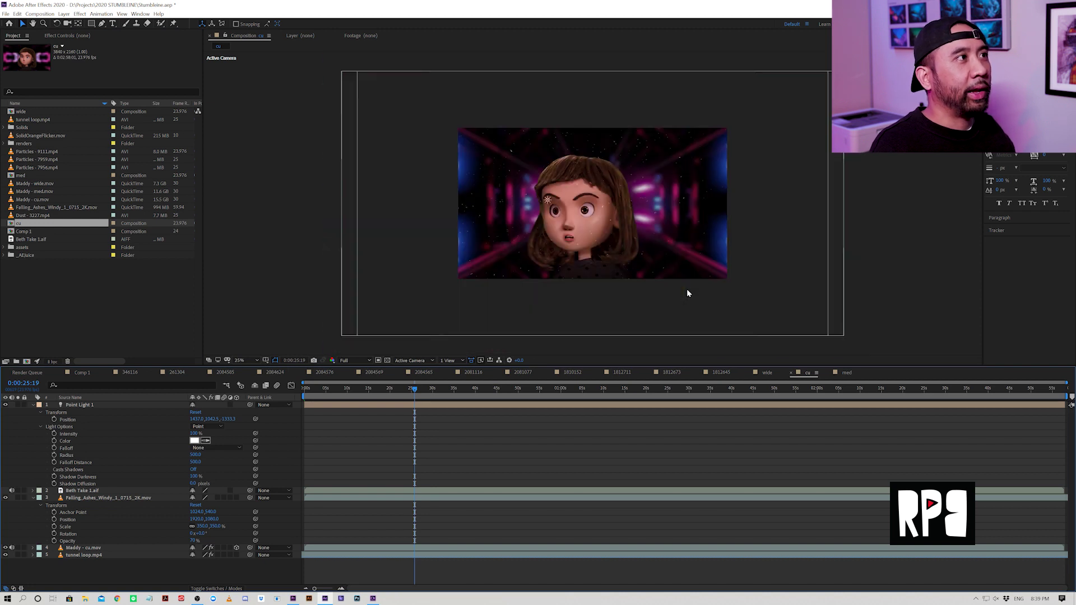
key(period)
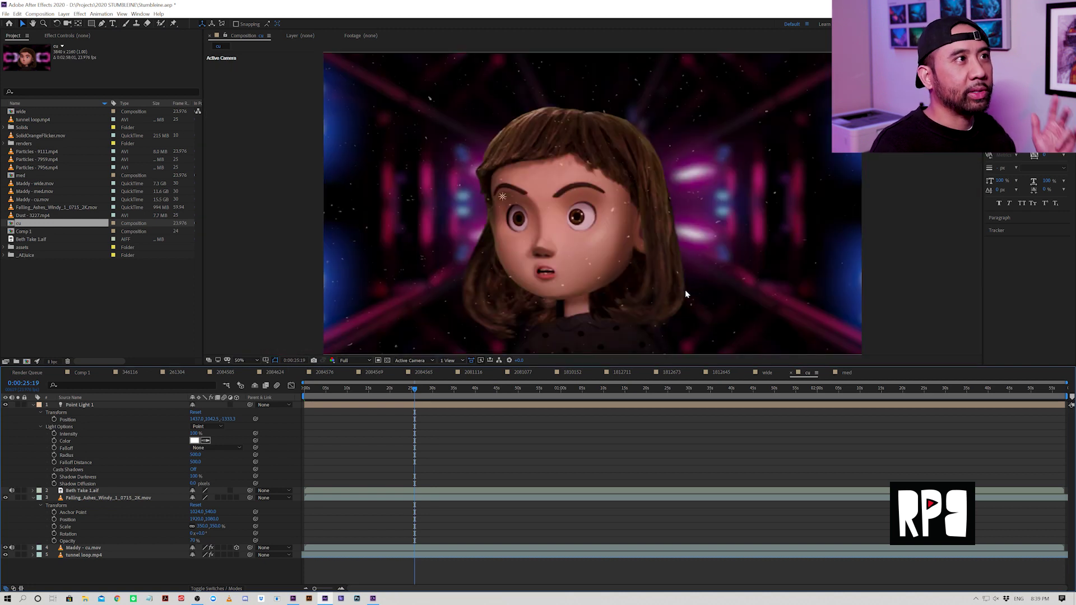
key(comma)
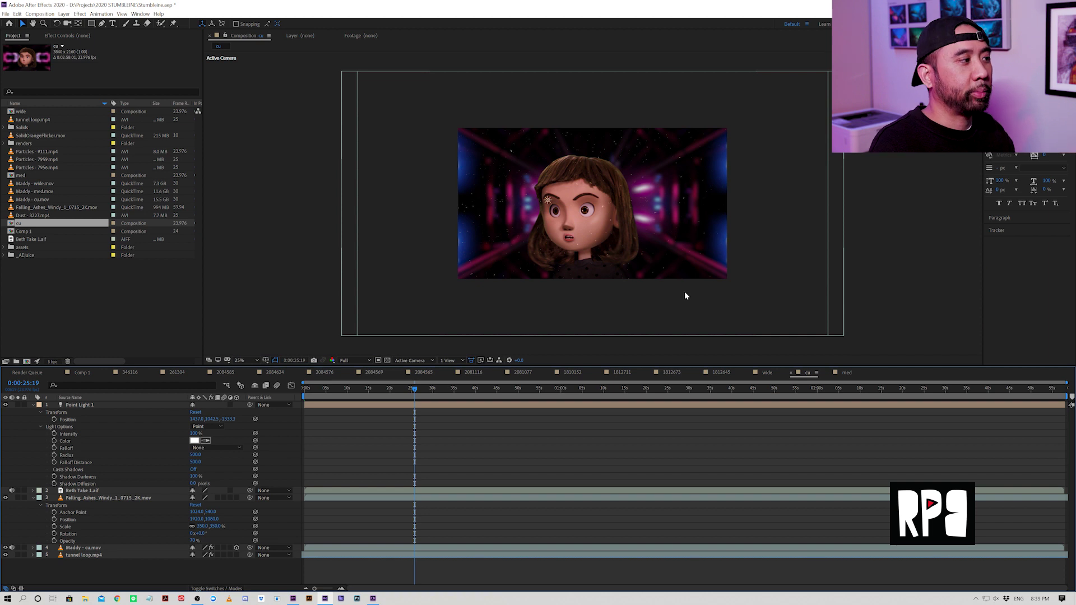
click(103, 498)
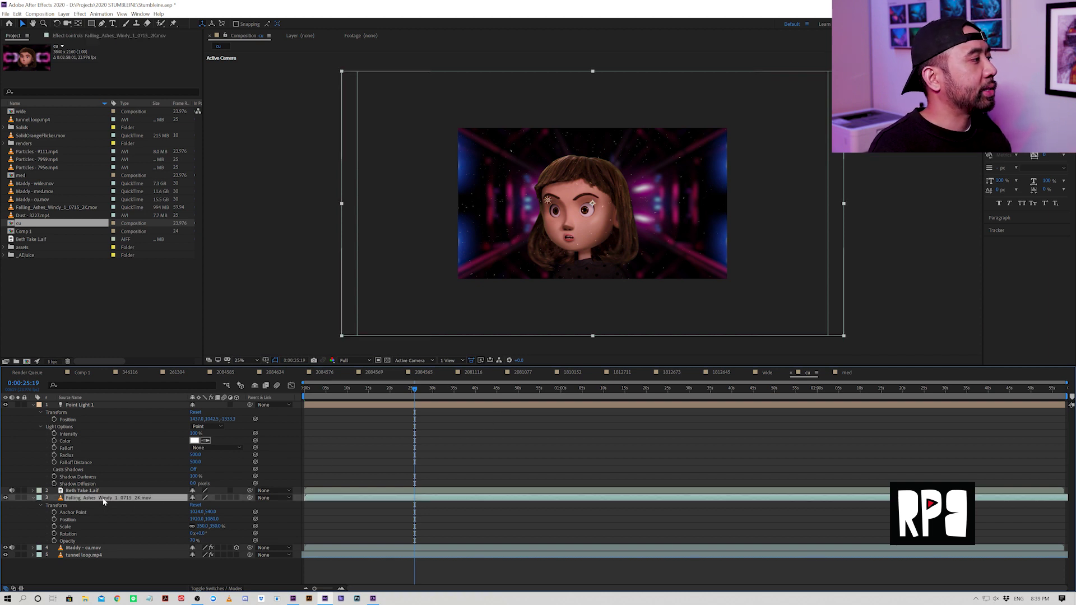
Step: Set the cu preview resolution to Third and play it from about twenty seconds
click(336, 391)
click(358, 391)
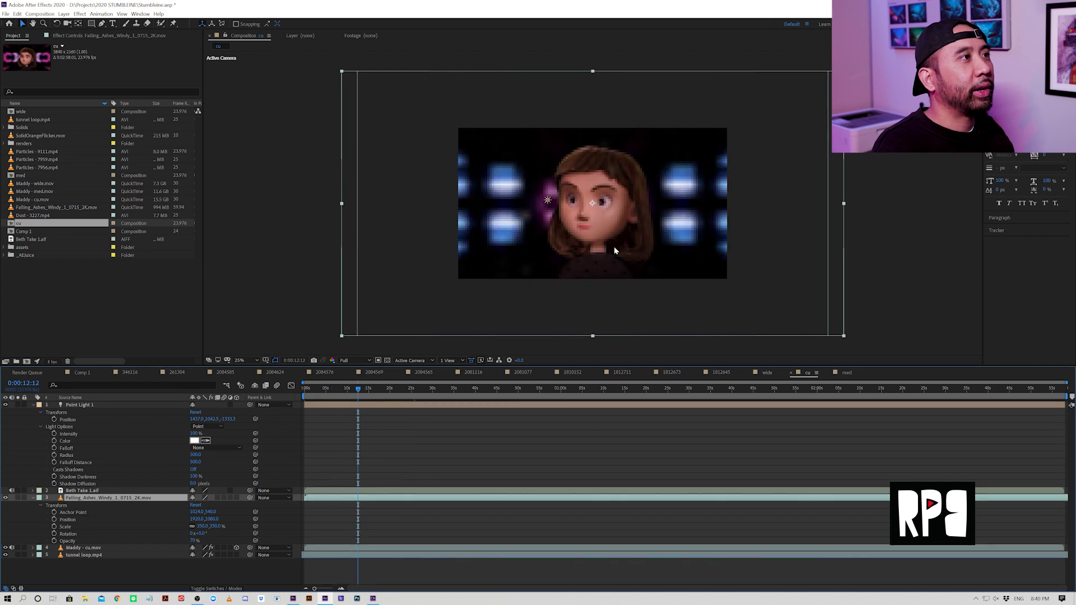
click(345, 361)
click(351, 397)
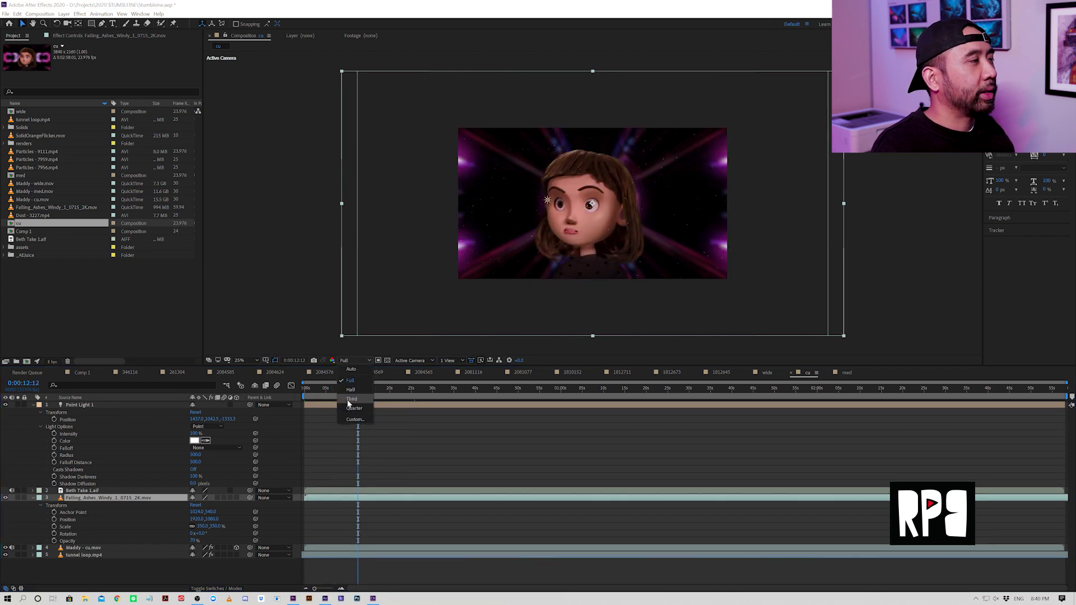
click(390, 389)
key(space)
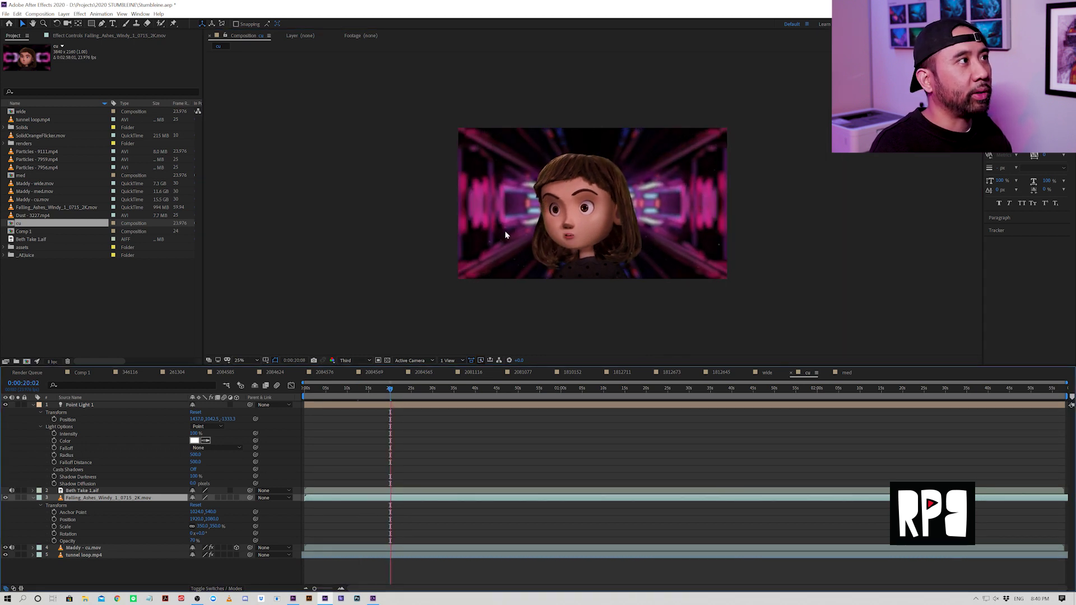
key(space)
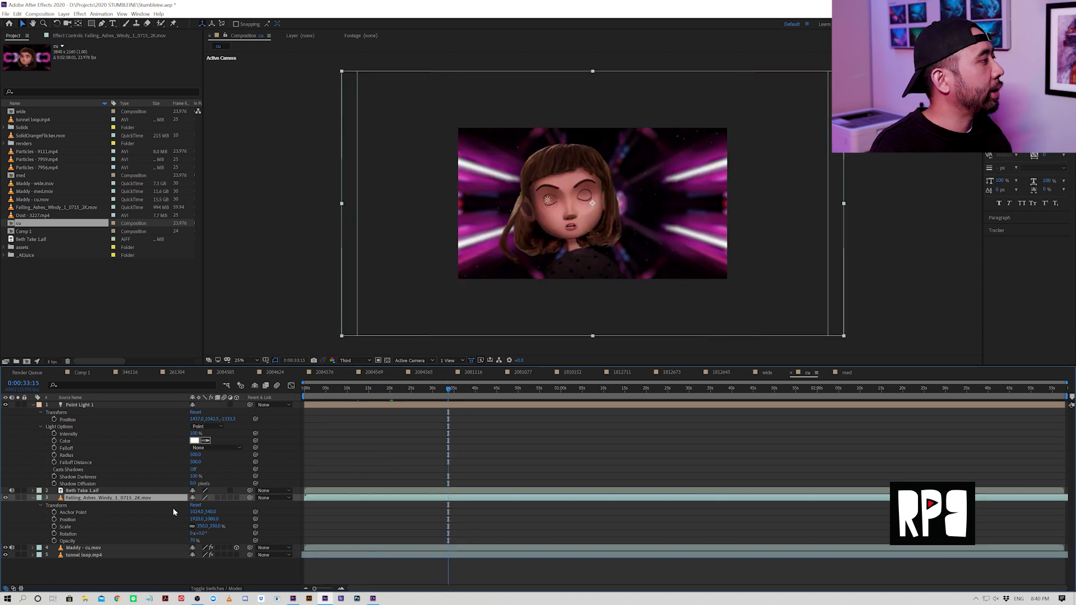
click(135, 548)
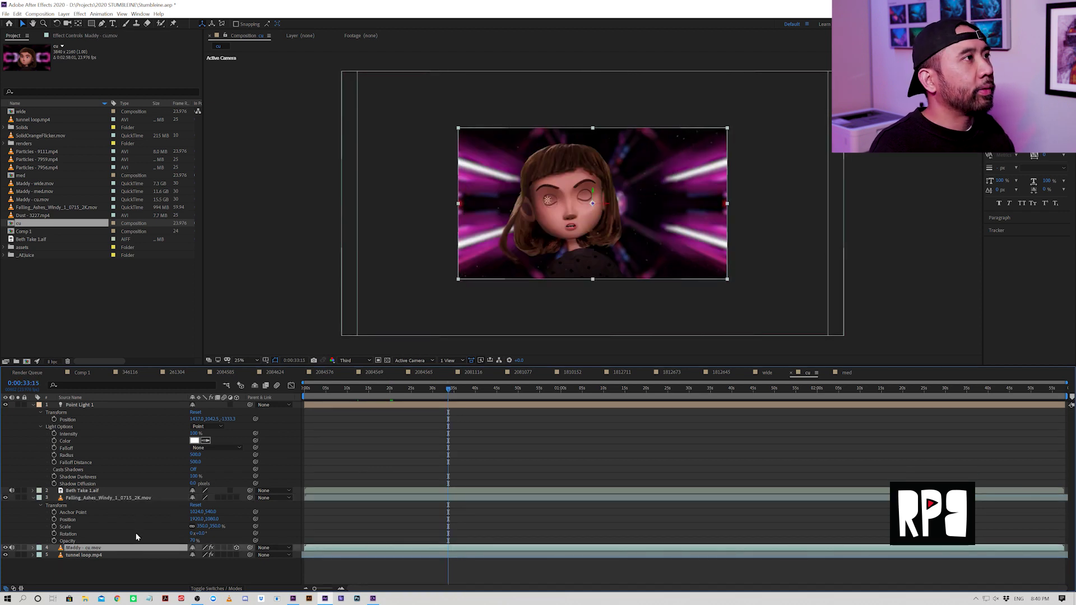
click(66, 36)
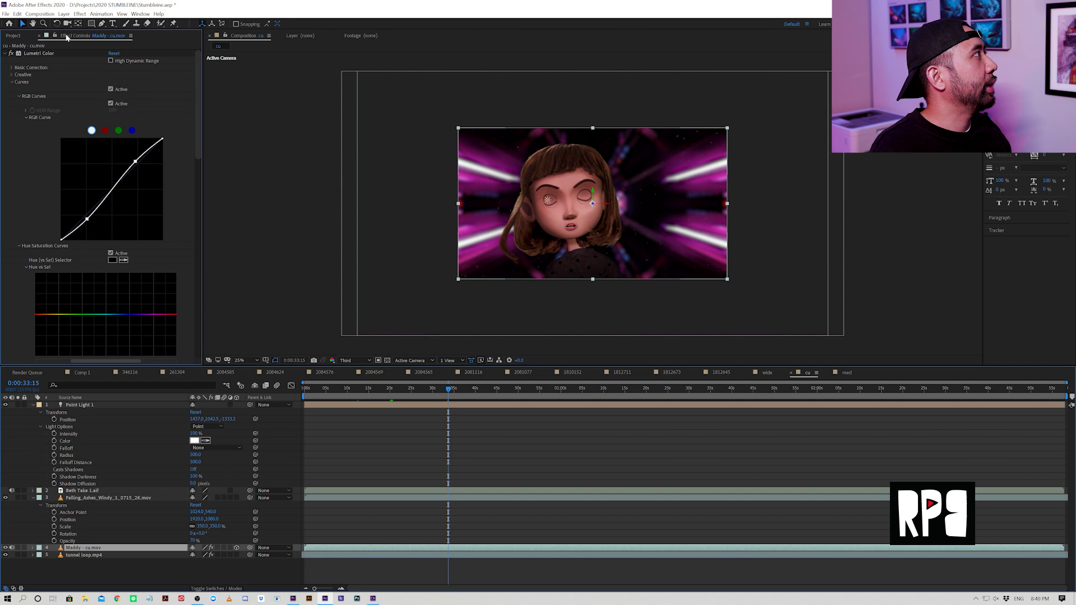
click(5, 53)
click(11, 53)
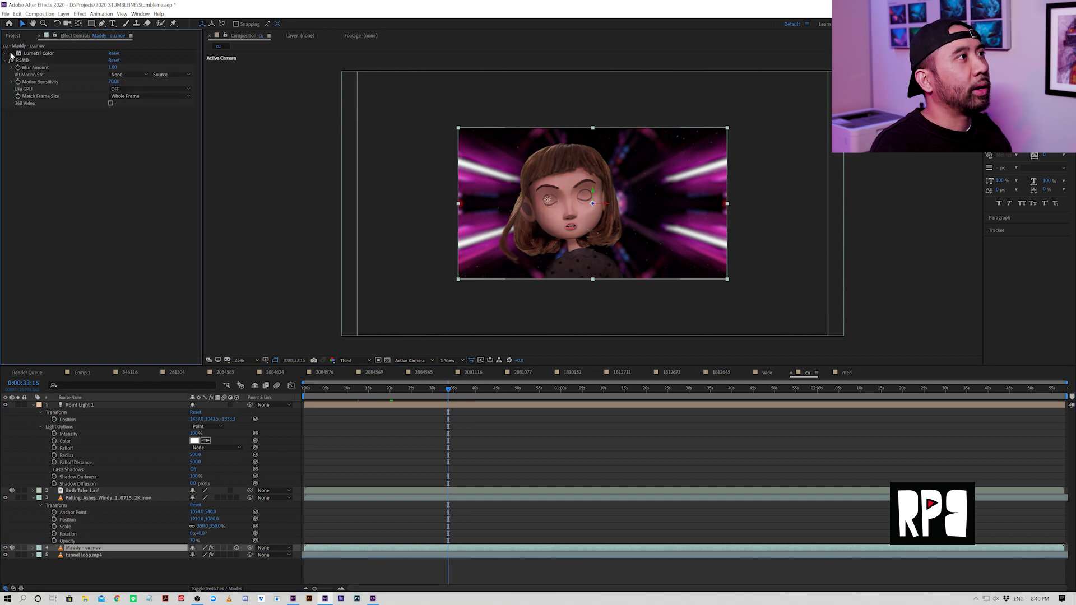
click(12, 53)
click(11, 54)
click(11, 53)
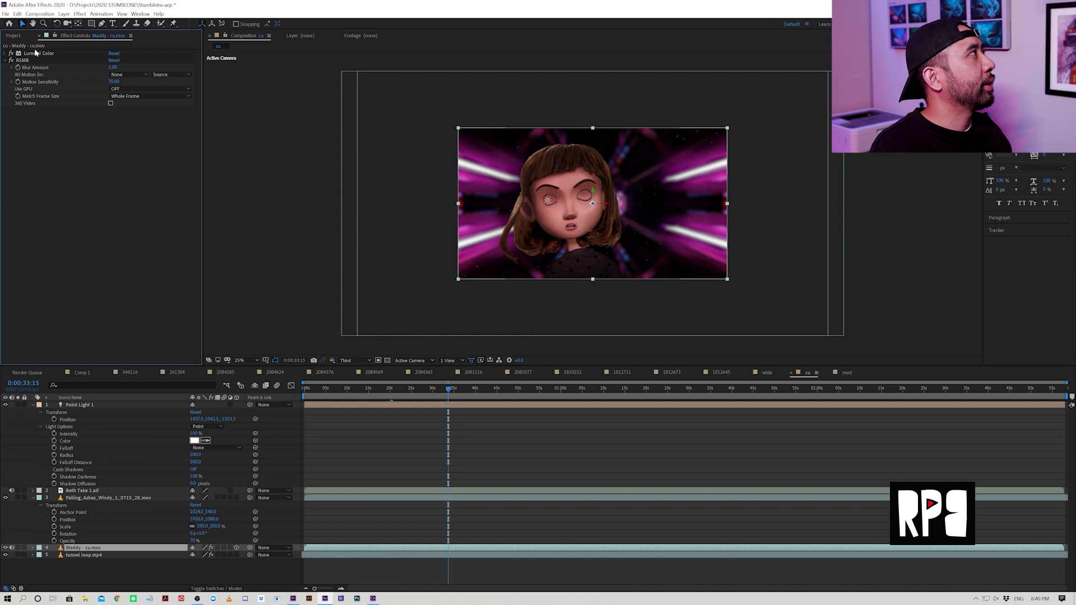
click(39, 53)
click(25, 60)
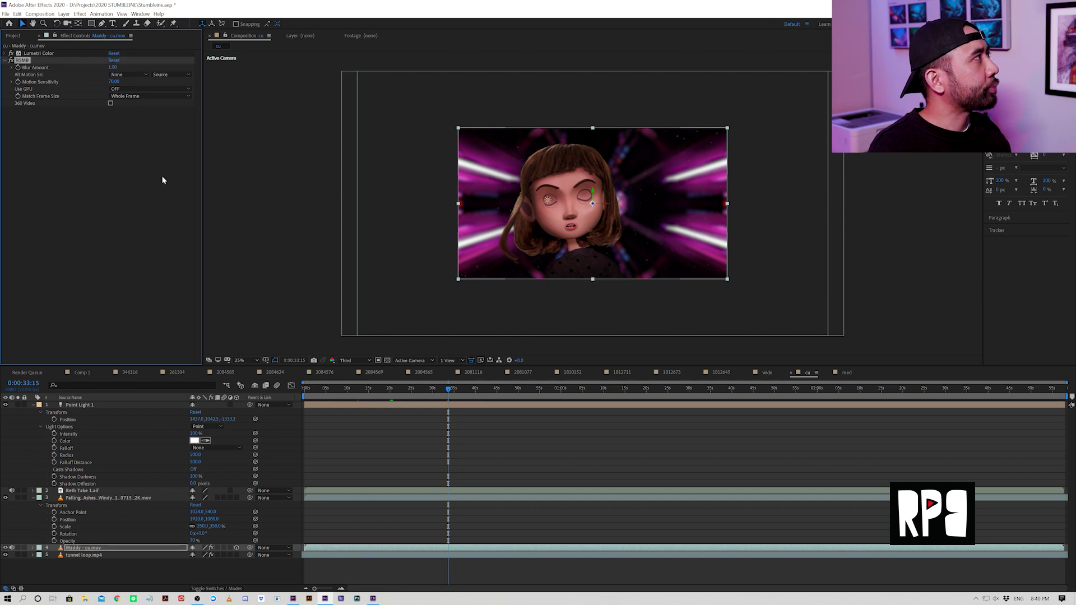
click(88, 175)
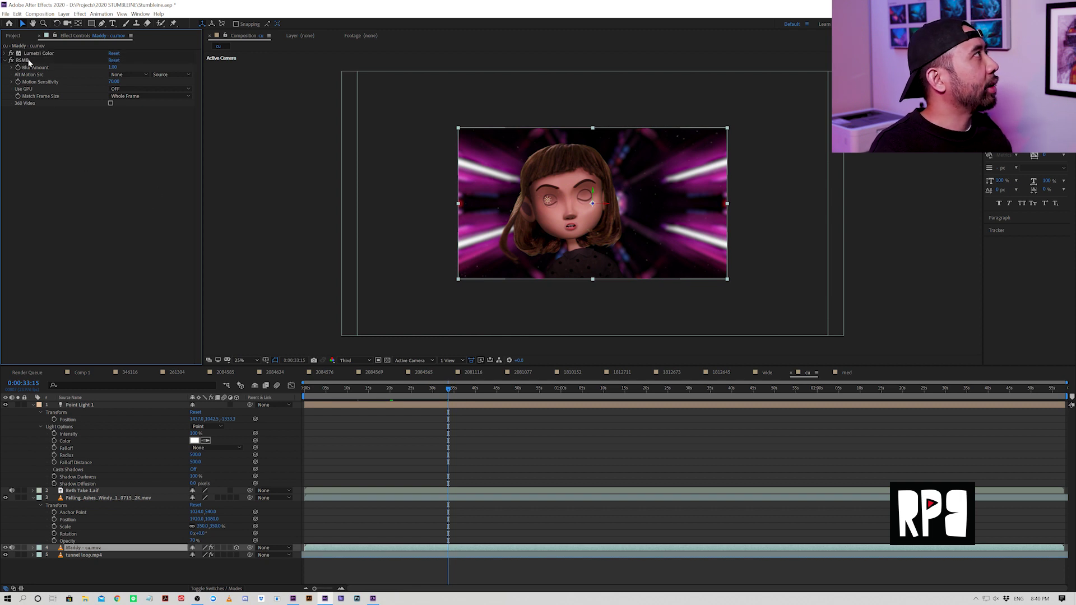
click(27, 61)
click(79, 14)
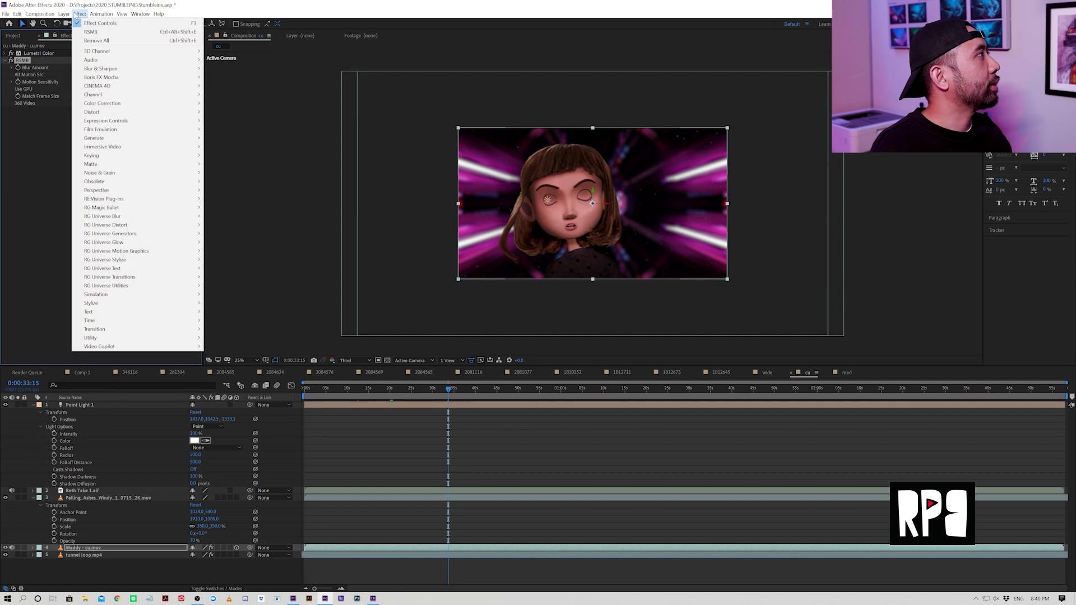
mouse_move(139, 198)
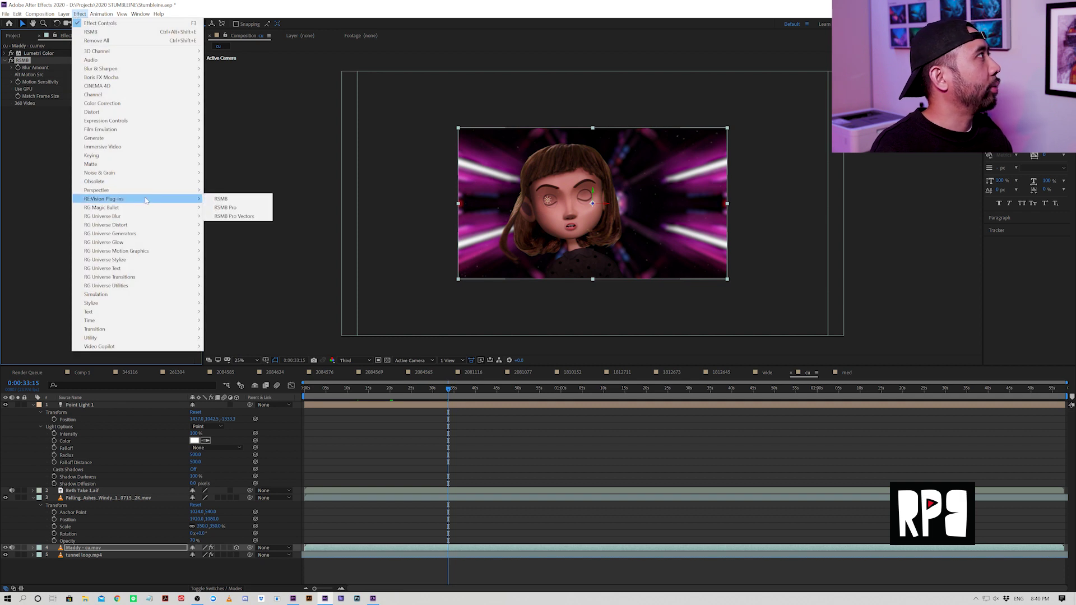
key(Escape)
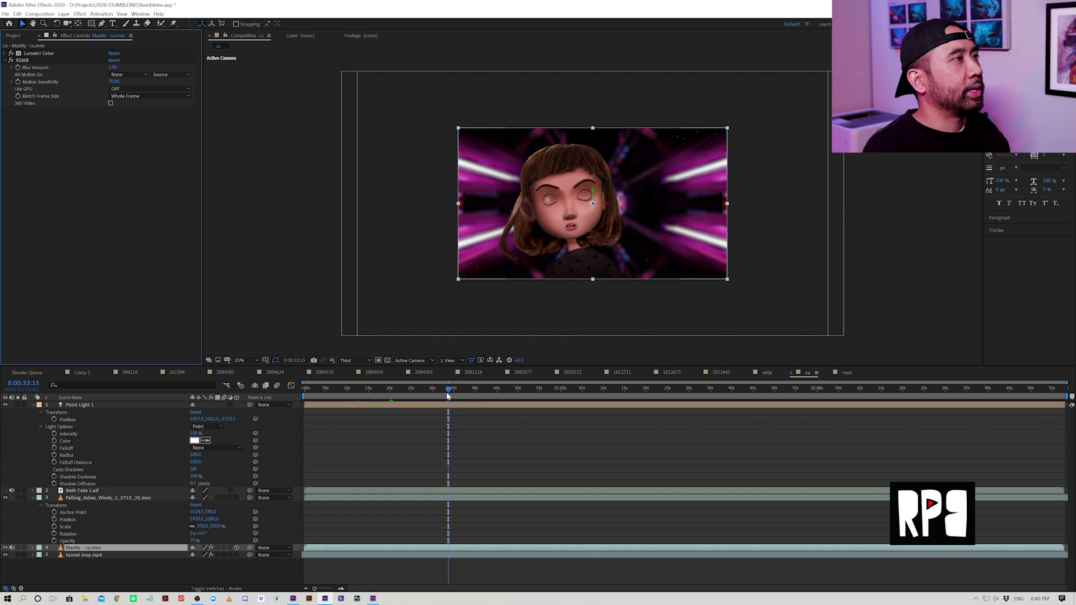
click(422, 388)
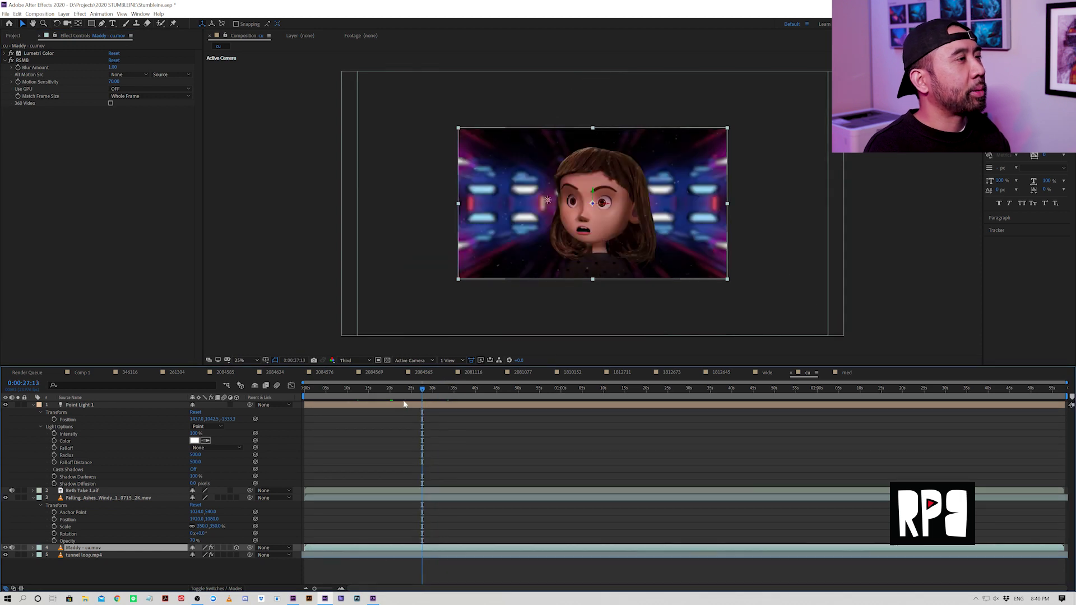
Step: Preview the motion-blurred Maddy close-up, then collapse the renders folder in the project panel
key(space)
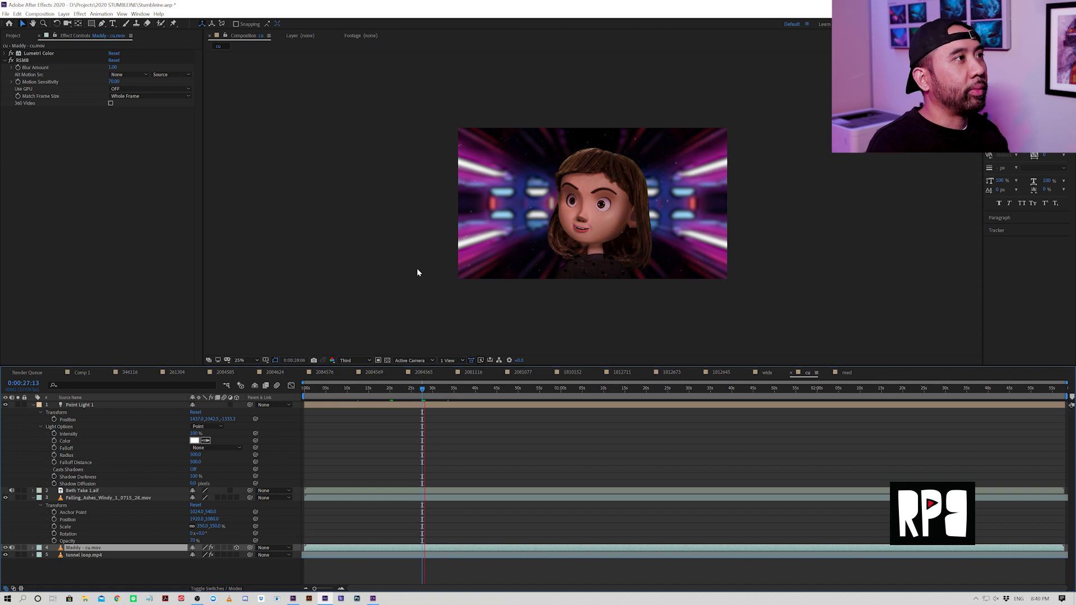
key(space)
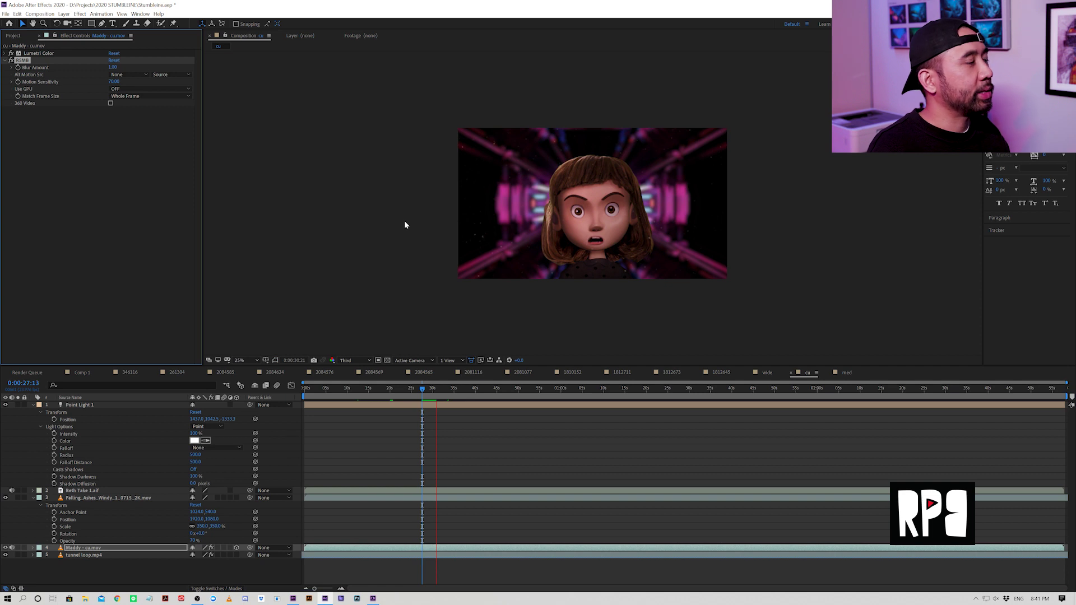
key(space)
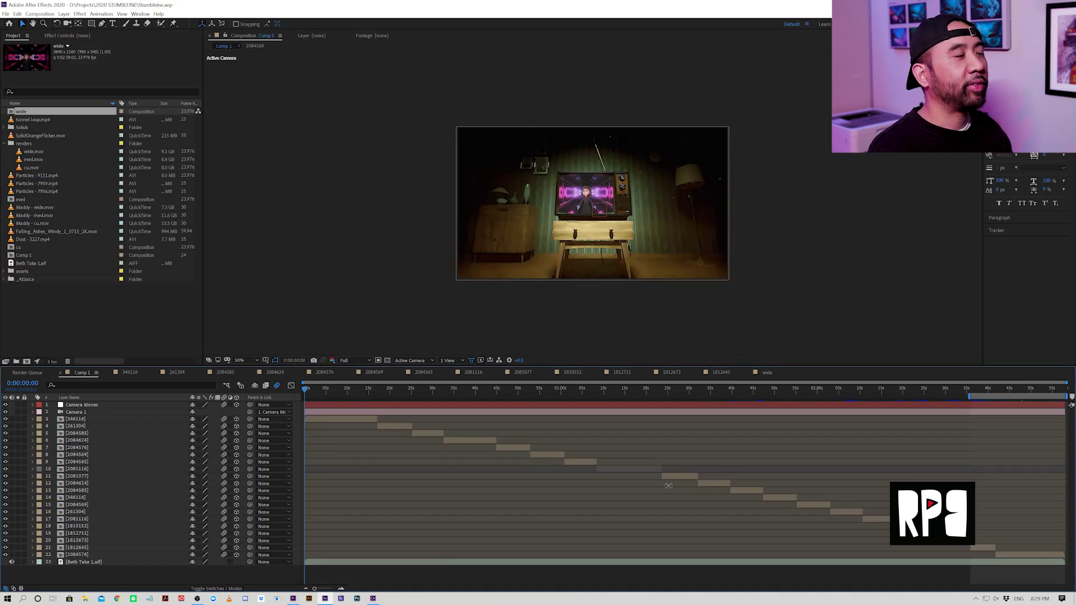
click(4, 143)
Step: Deselect the wide comp and toggle the Comp 1 view between 100% and 50%
click(76, 316)
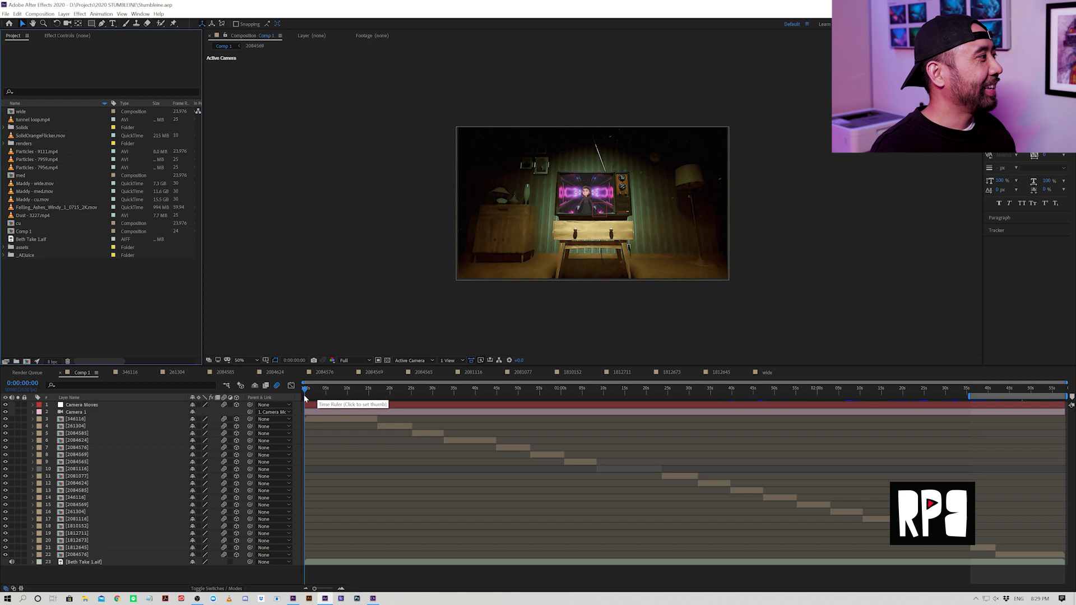
click(310, 398)
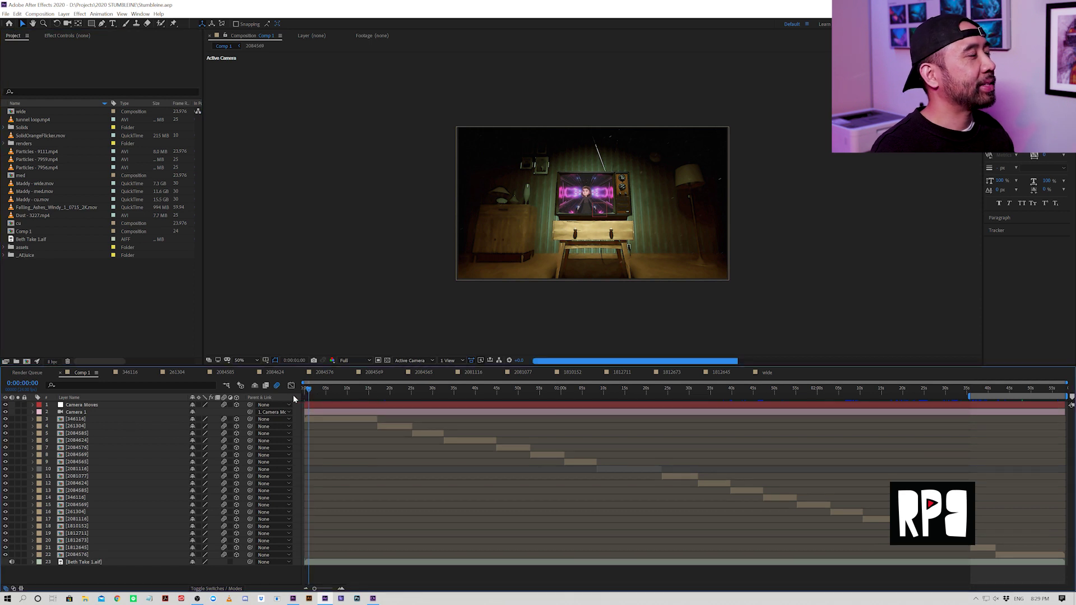
key(/)
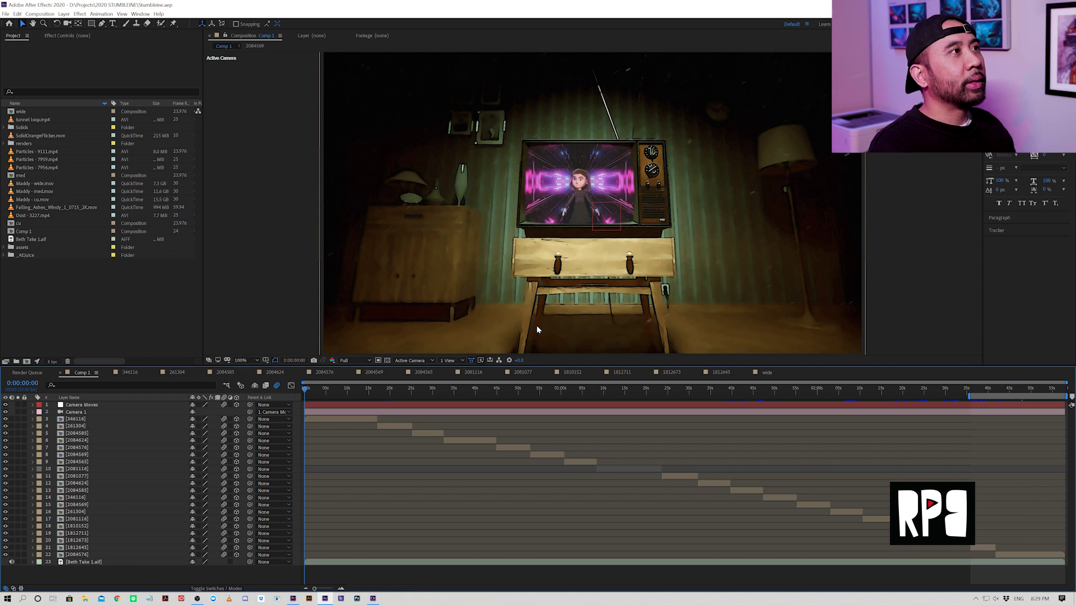
key(comma)
key(period)
key(comma)
key(period)
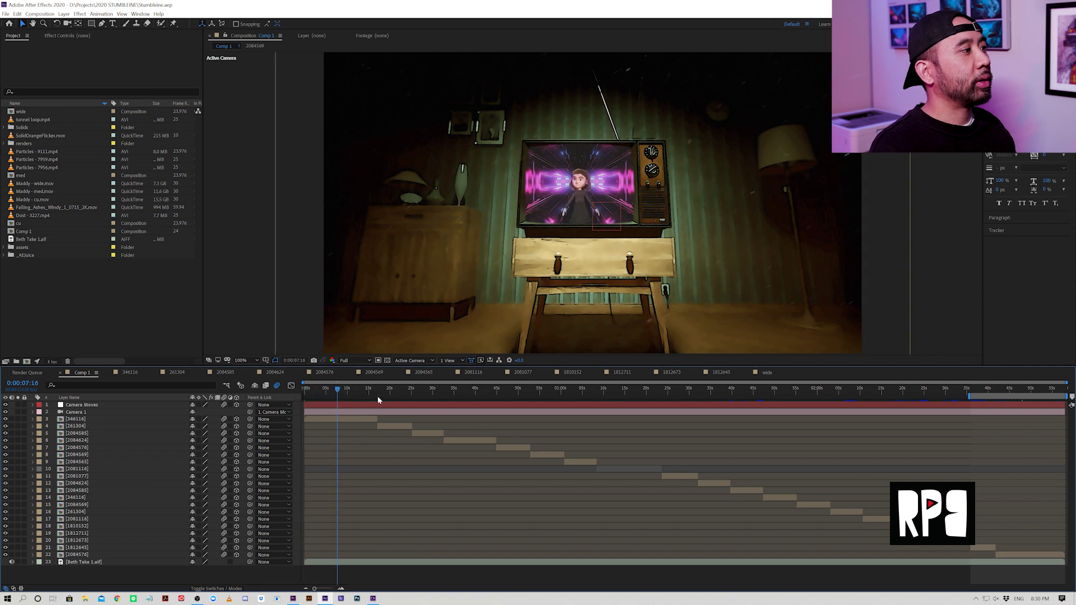
Step: Step through the Comp 1 shots at about 22, 28, 38 and 48 seconds, ending on the kitchen
click(399, 396)
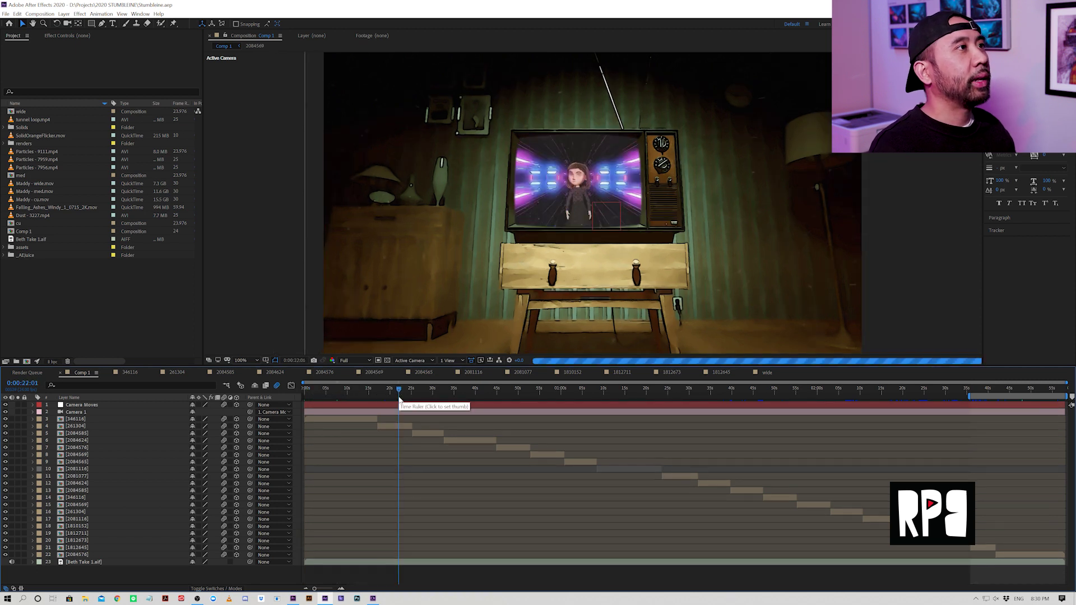
scroll(504, 297, down, 2)
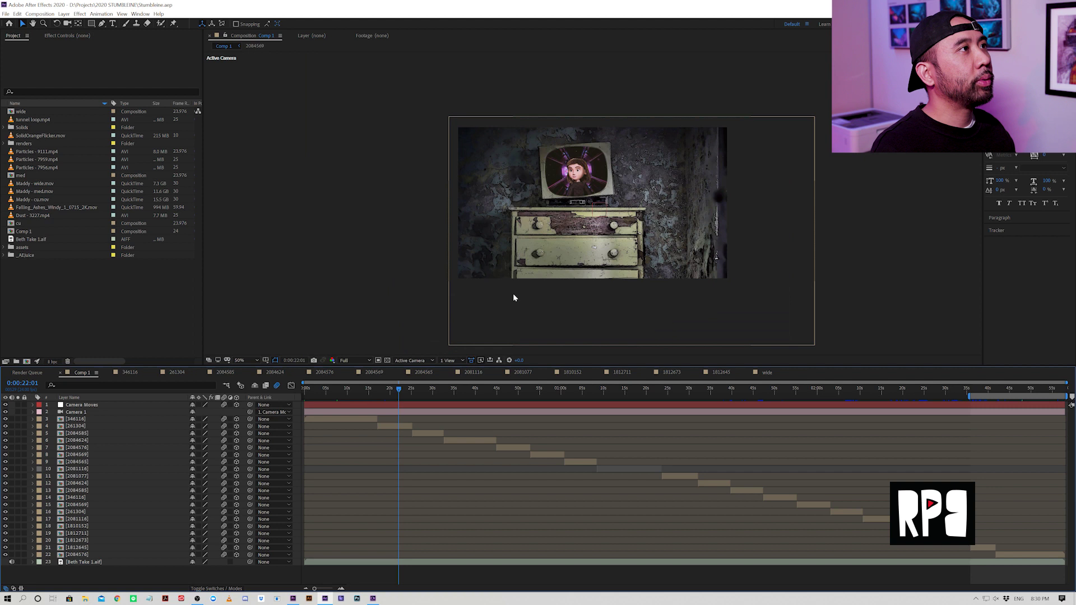
click(426, 392)
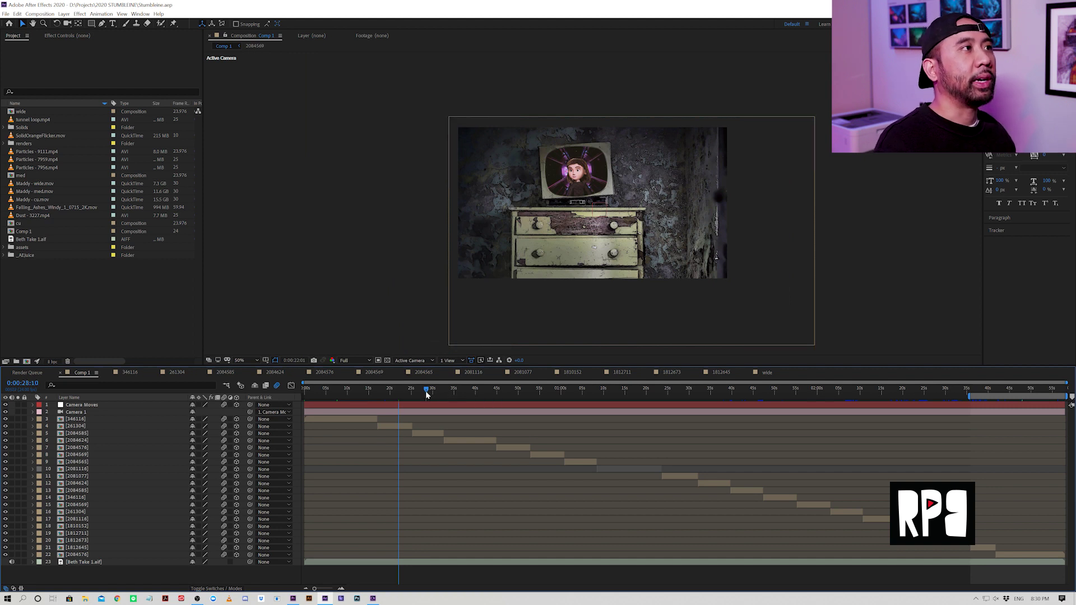
click(470, 396)
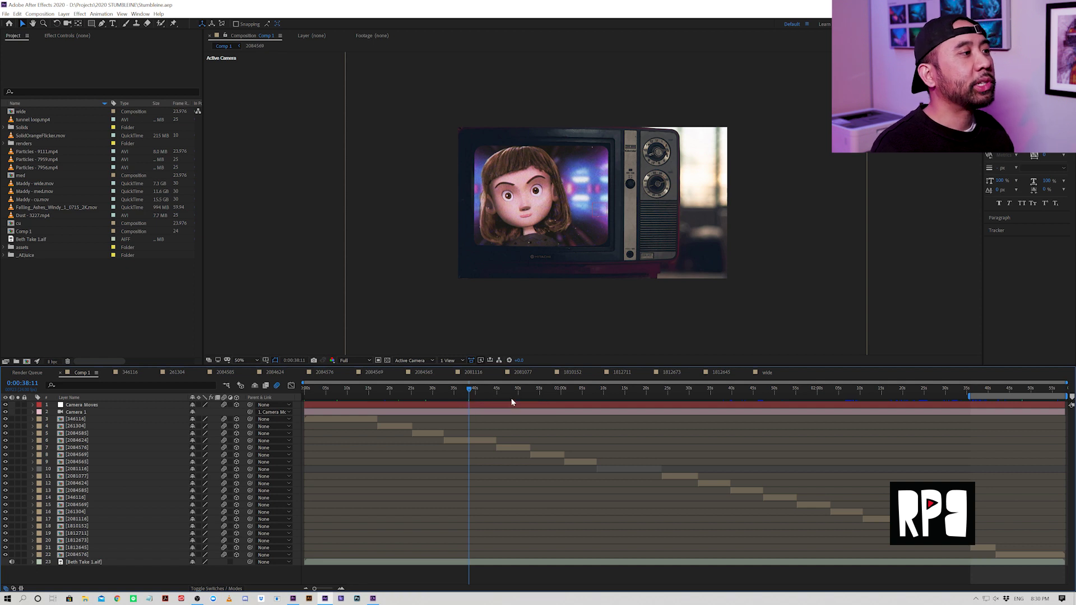
click(511, 397)
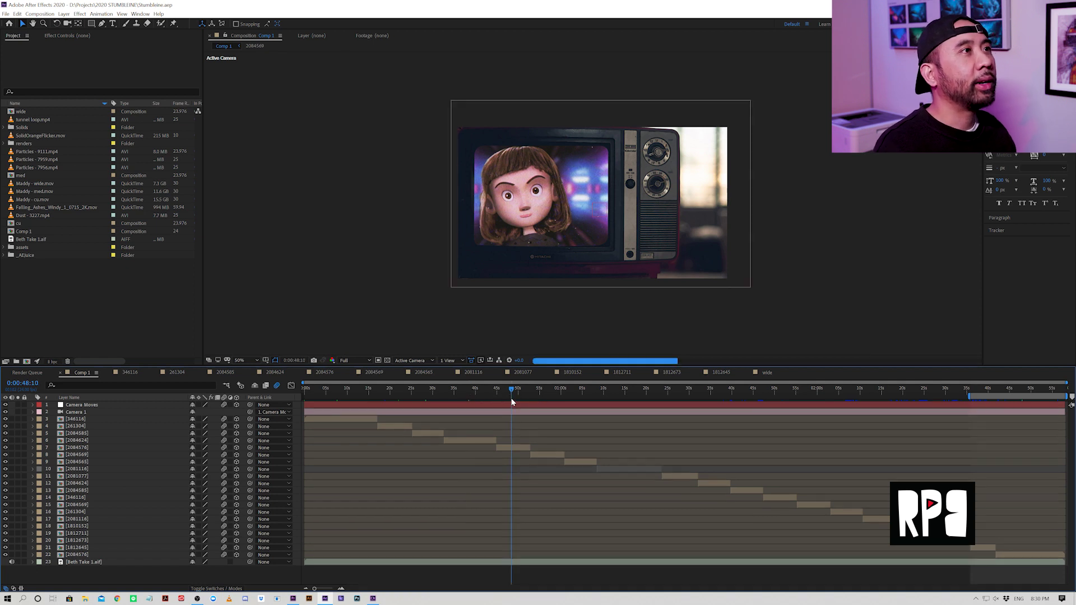
Step: Scrub Comp 1 from 55 seconds past 1:02 to the TV-on-the-lawn shot
click(539, 397)
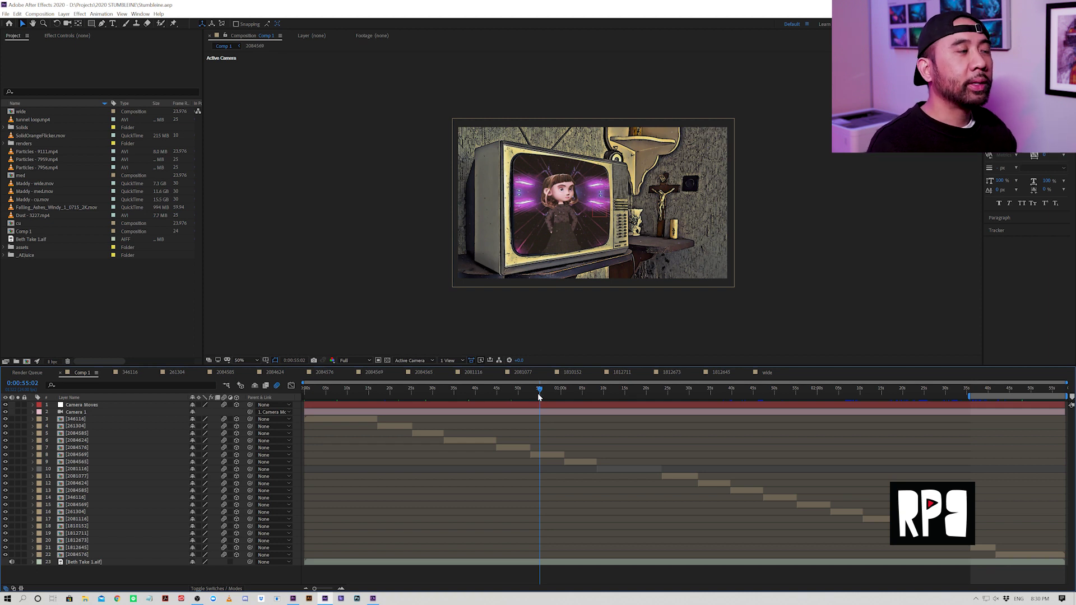
drag(539, 392, 547, 395)
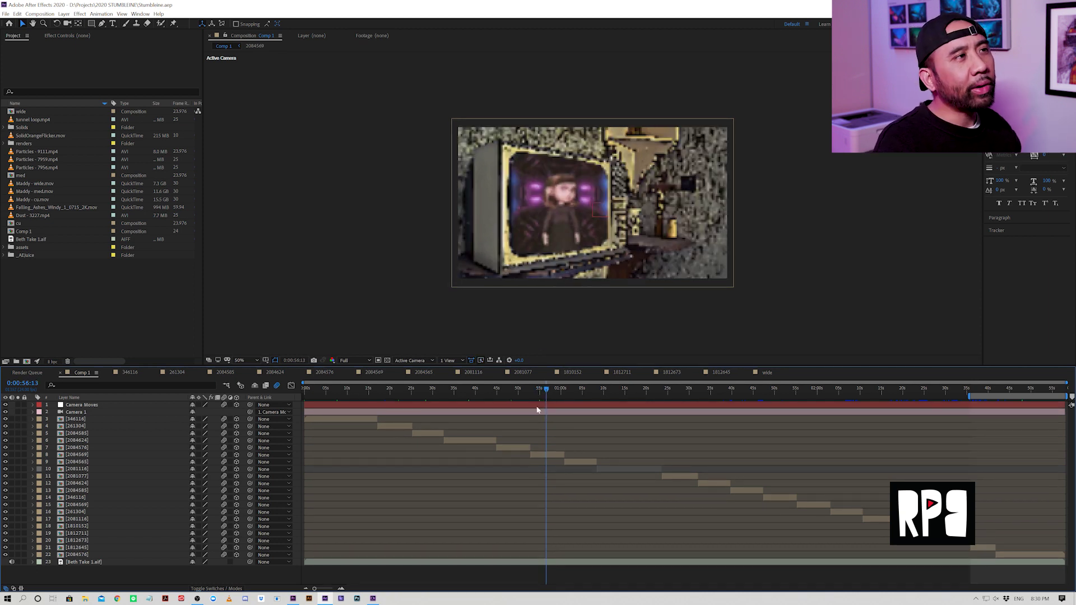
drag(560, 395, 581, 399)
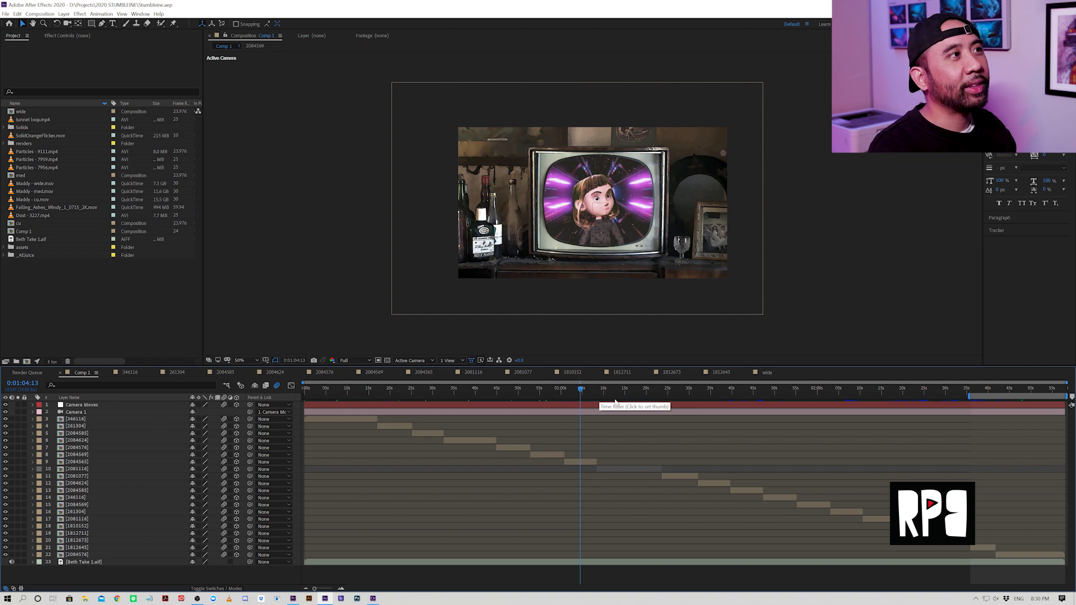
drag(617, 398, 631, 395)
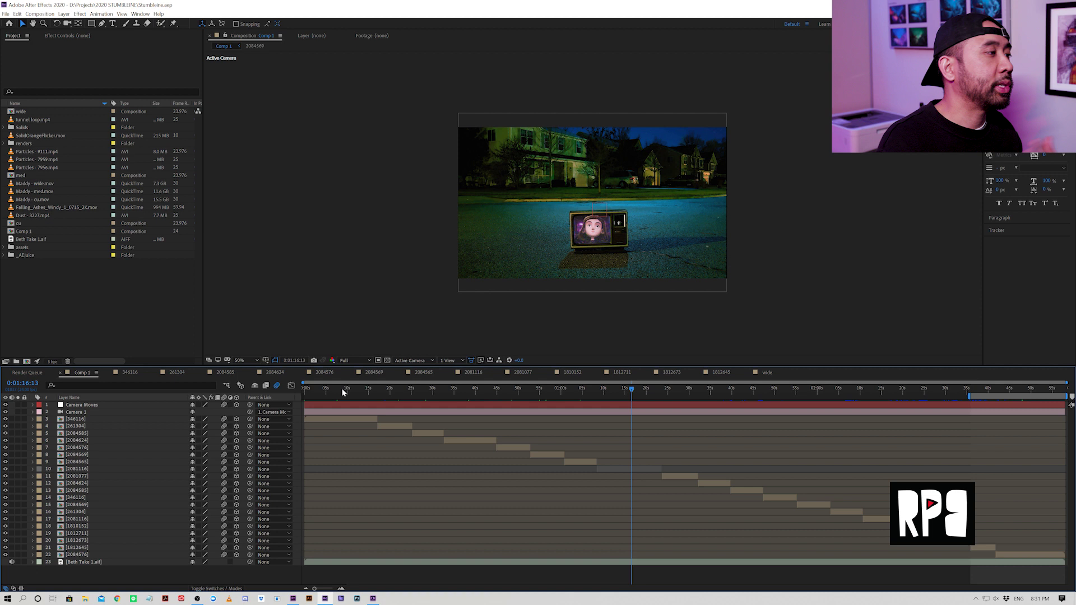
Step: Return to the 7-second frame and open the 346116 composition
click(349, 391)
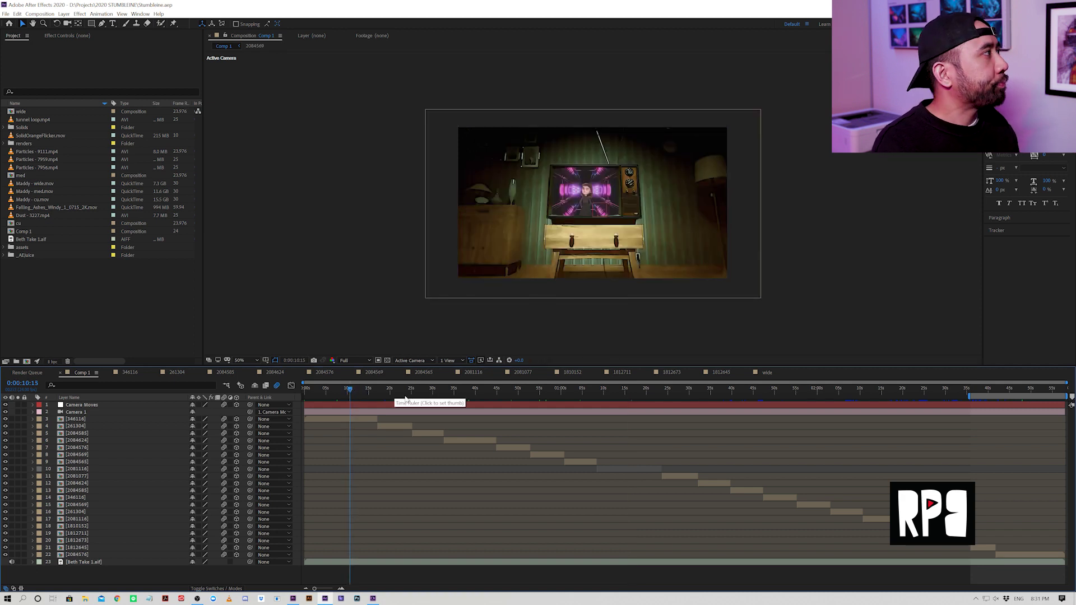
click(335, 396)
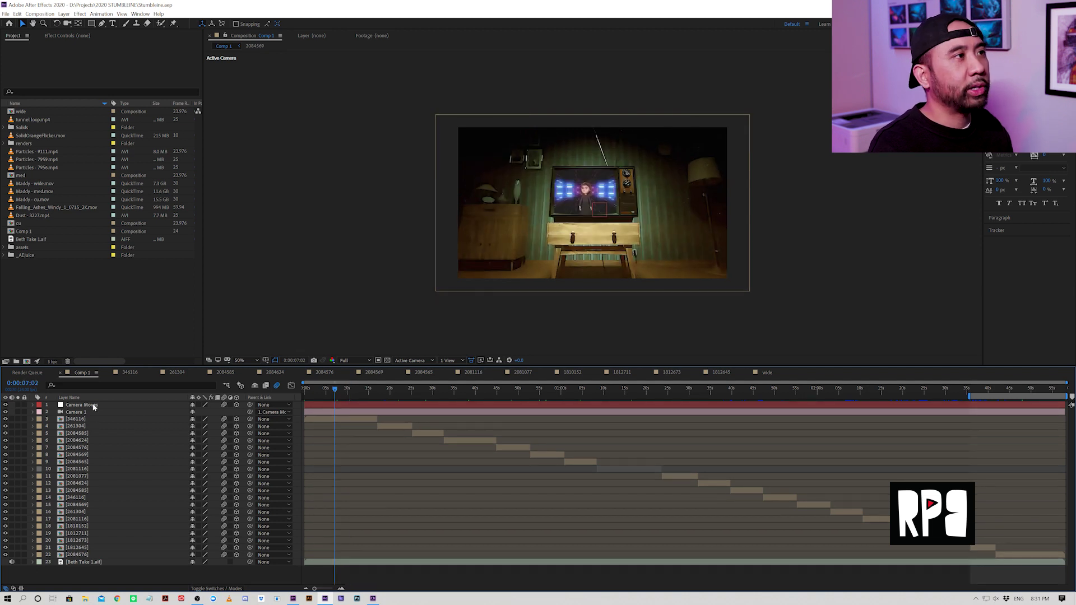
click(126, 373)
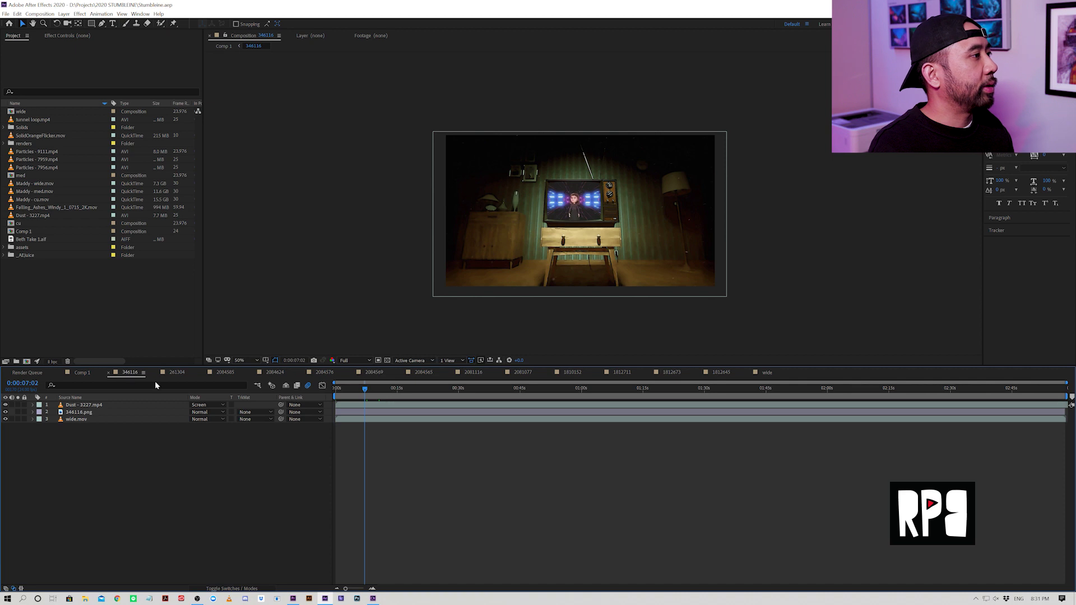
Step: Check 346116 at 19 seconds, then show the 261304 dresser comp at 100%
click(413, 389)
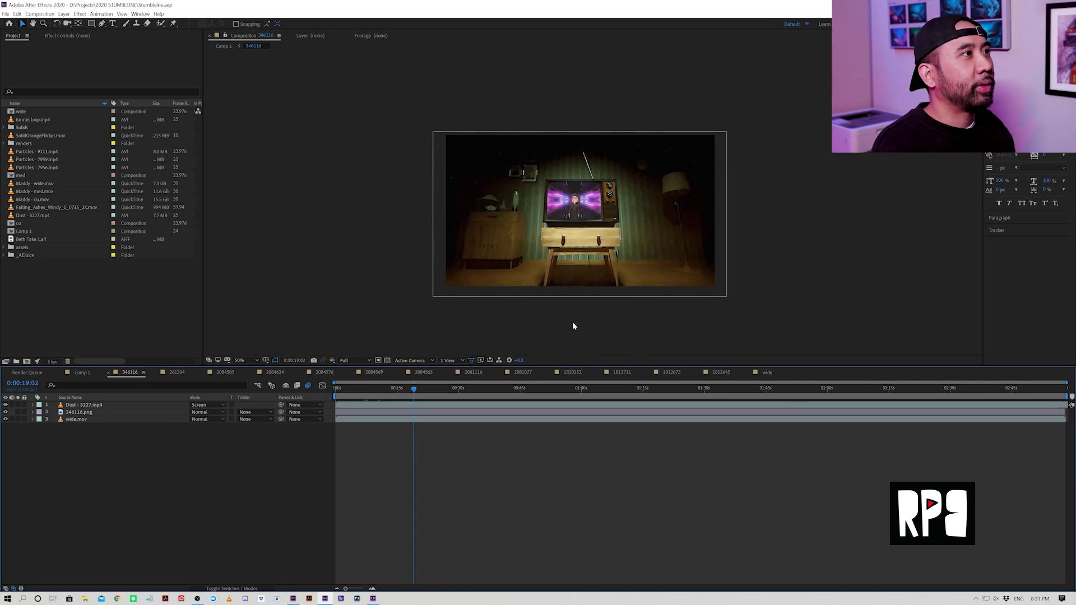
key(period)
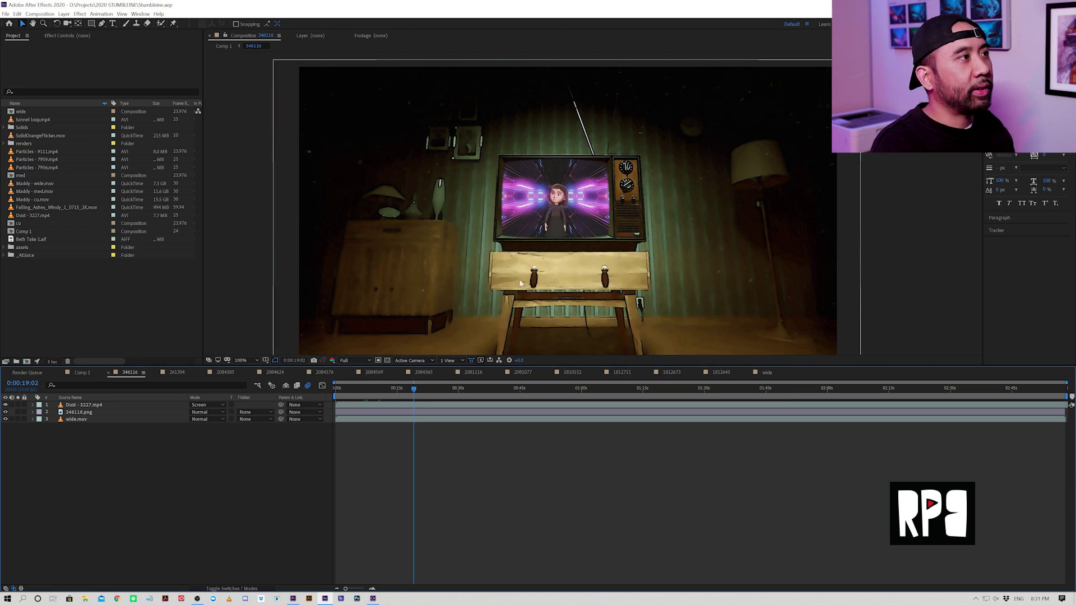
click(176, 372)
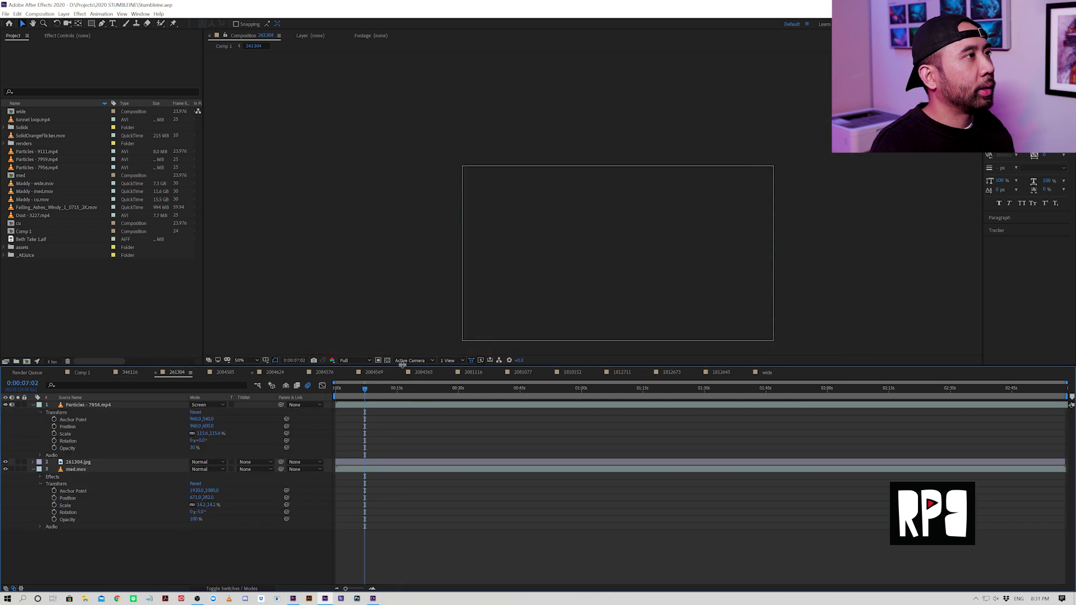
key(period)
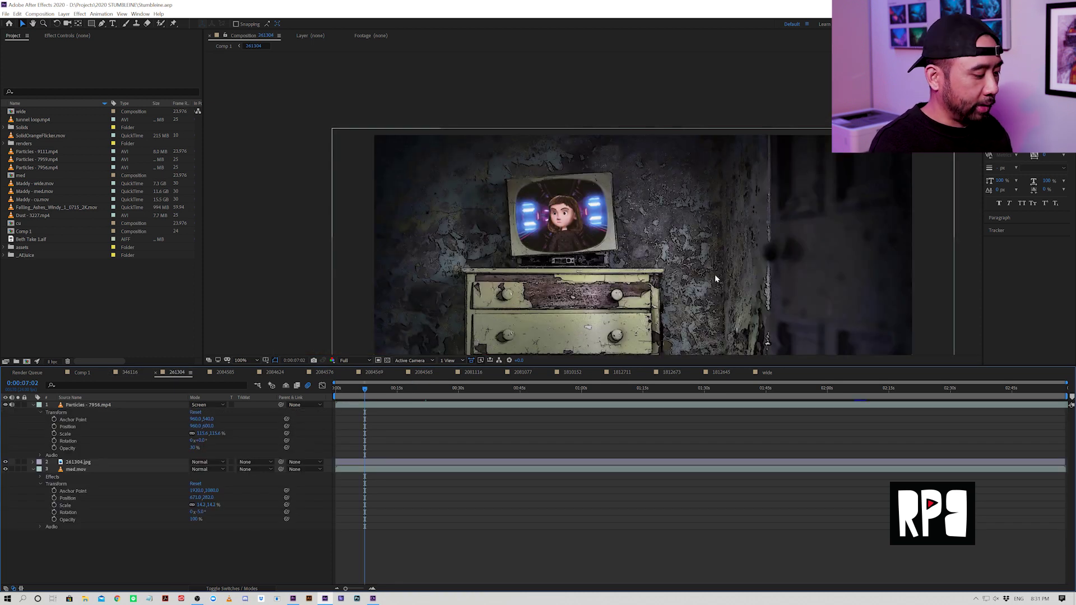
Step: Centre the dresser and TV in view and show 261304.jpg's Toonit Studio effect settings
key(h)
drag(715, 279, 619, 179)
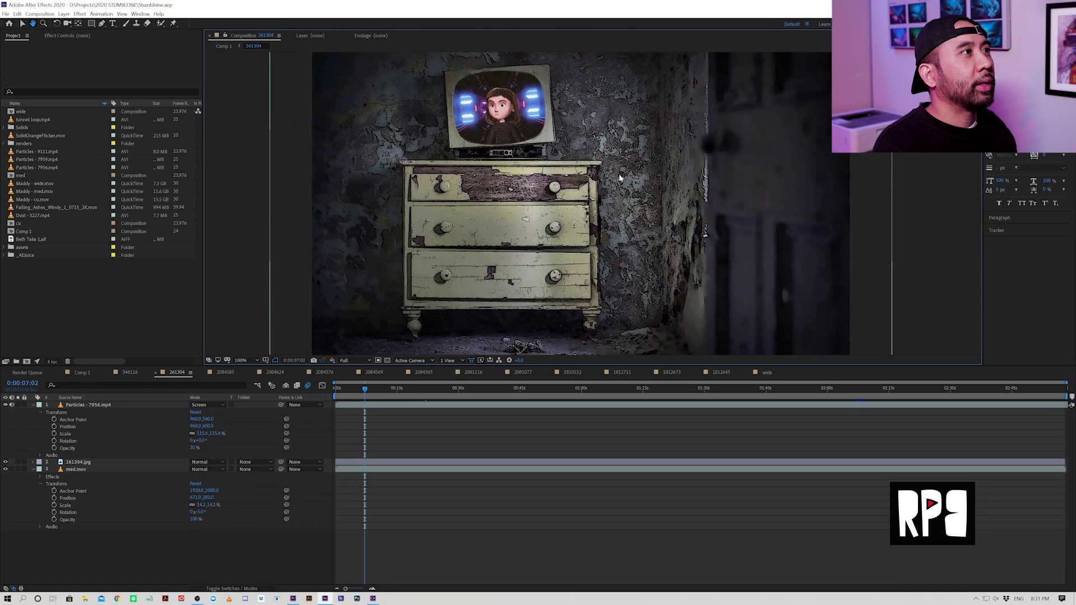
key(v)
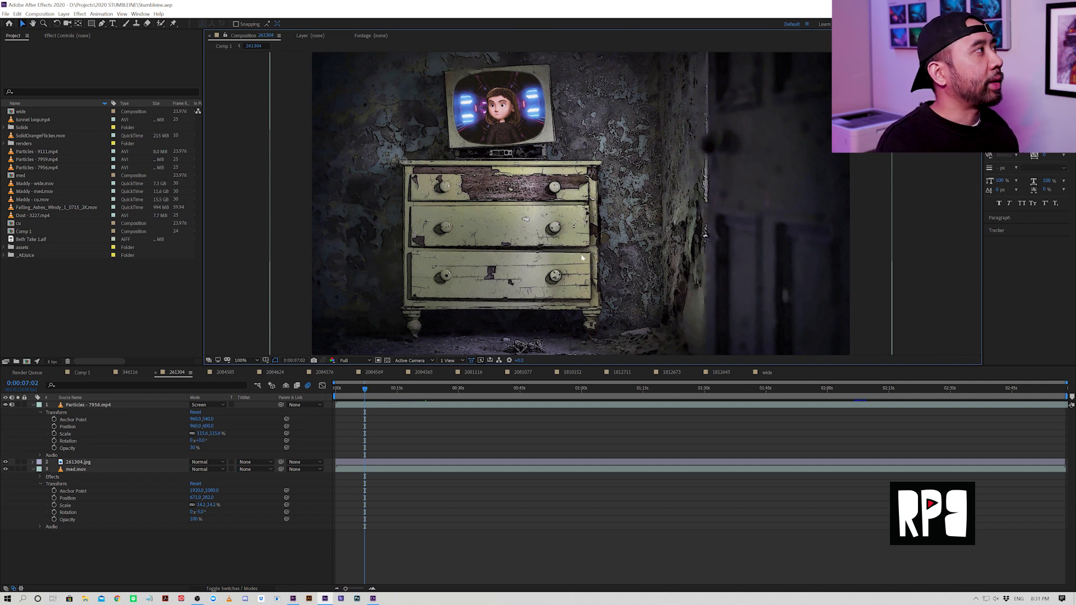
click(90, 465)
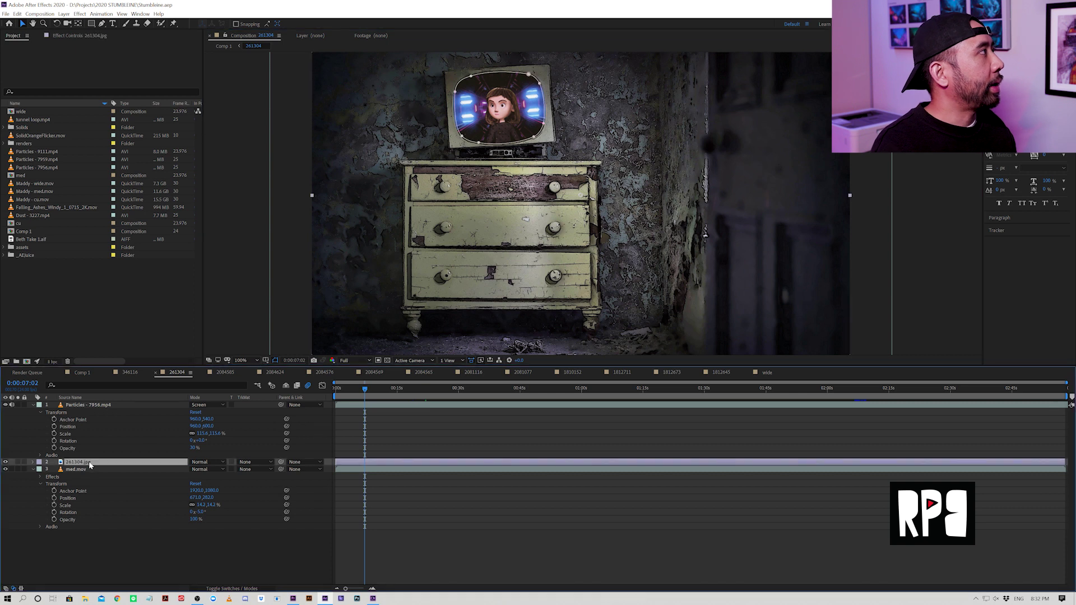
click(69, 36)
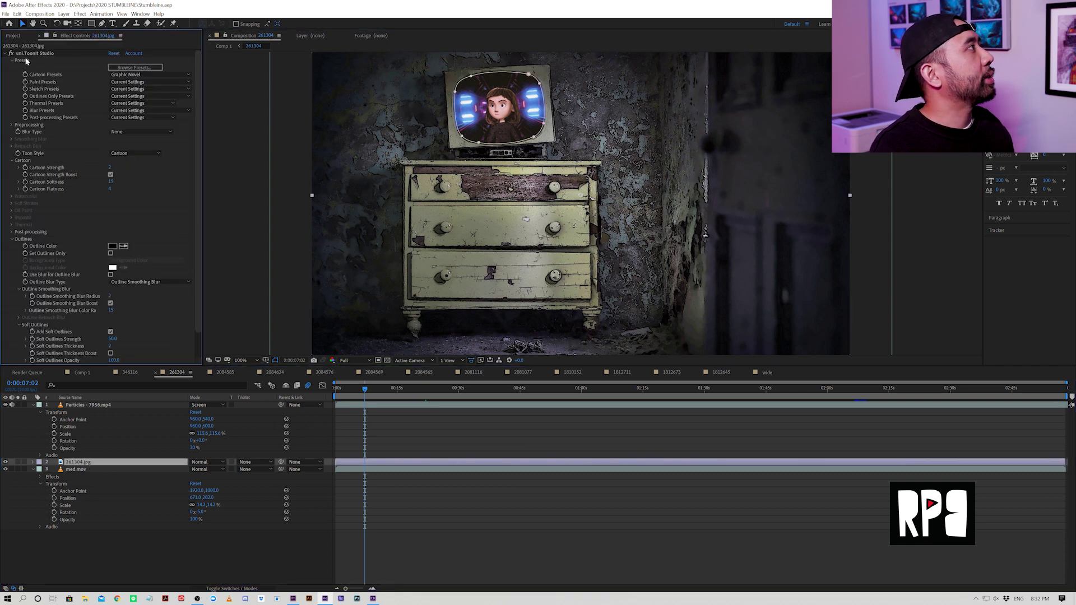
Step: Compare the dresser shot with Toonit Studio off and on, then open the 2084585 composition
click(5, 54)
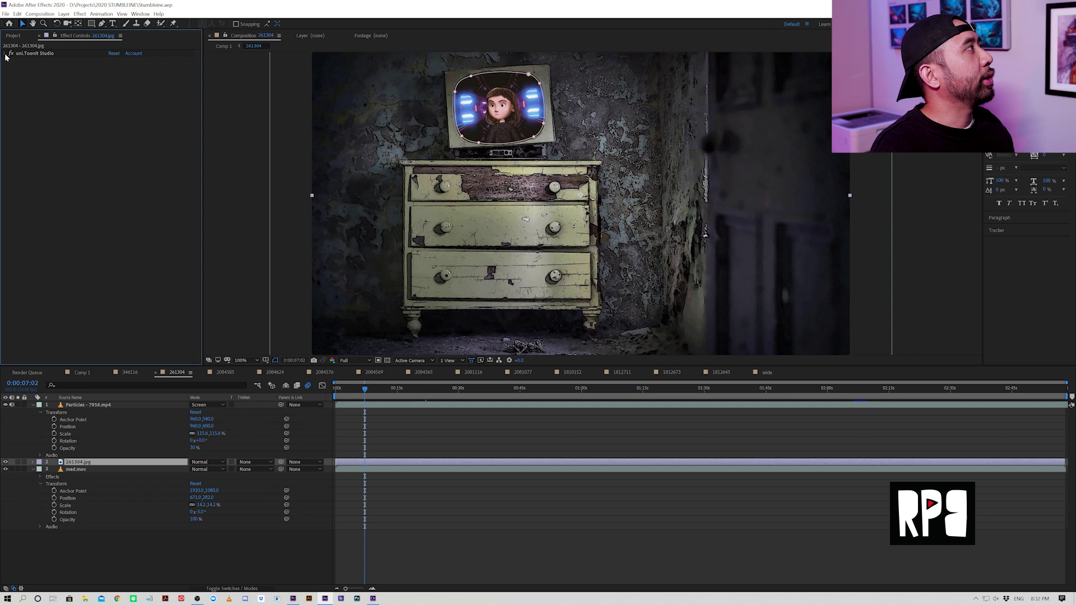
click(5, 54)
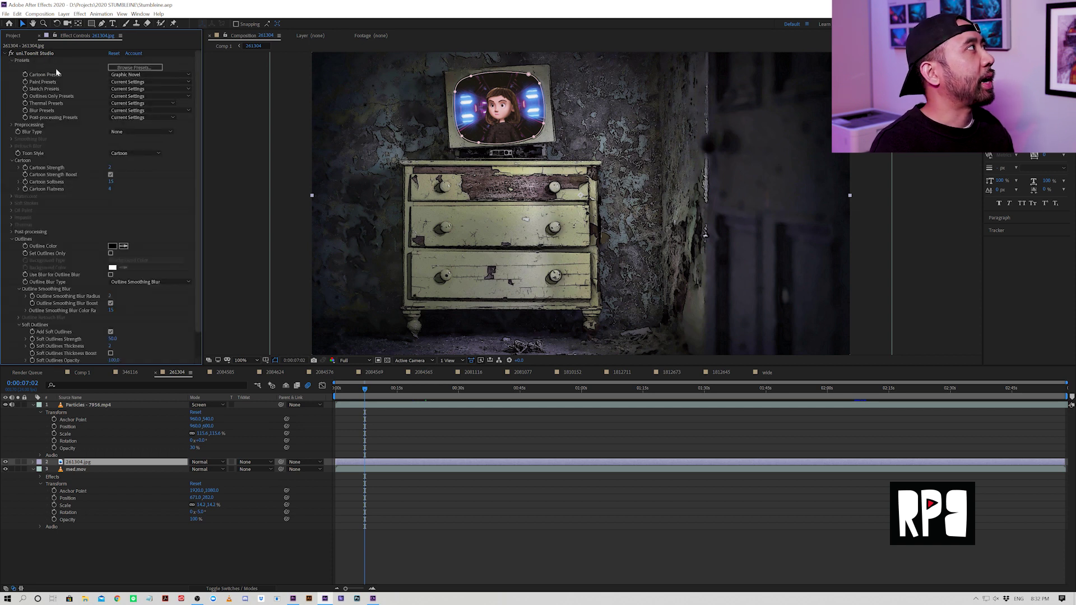
click(11, 54)
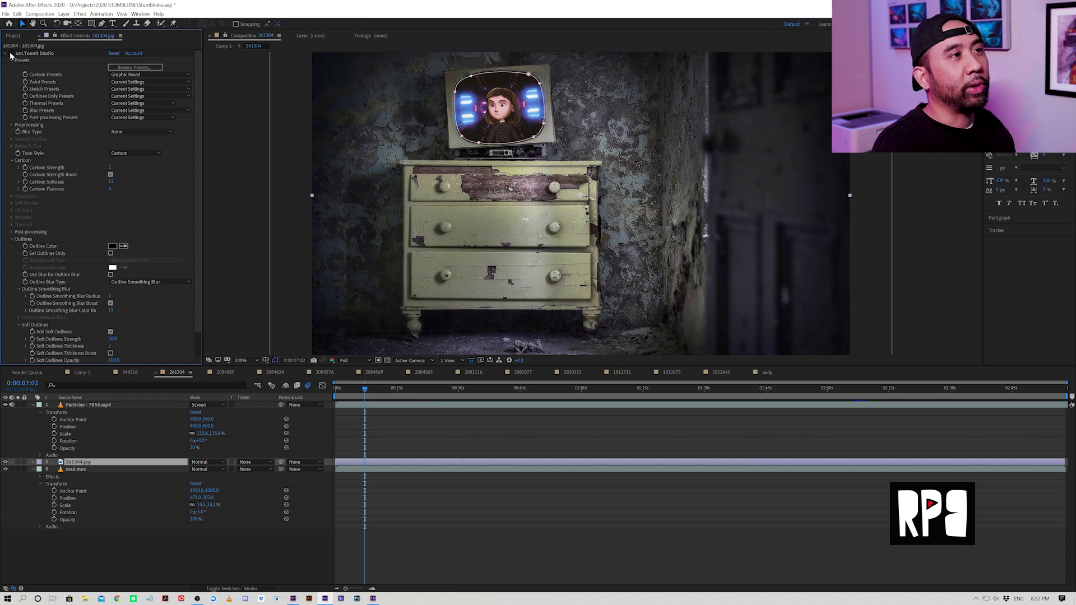
click(11, 53)
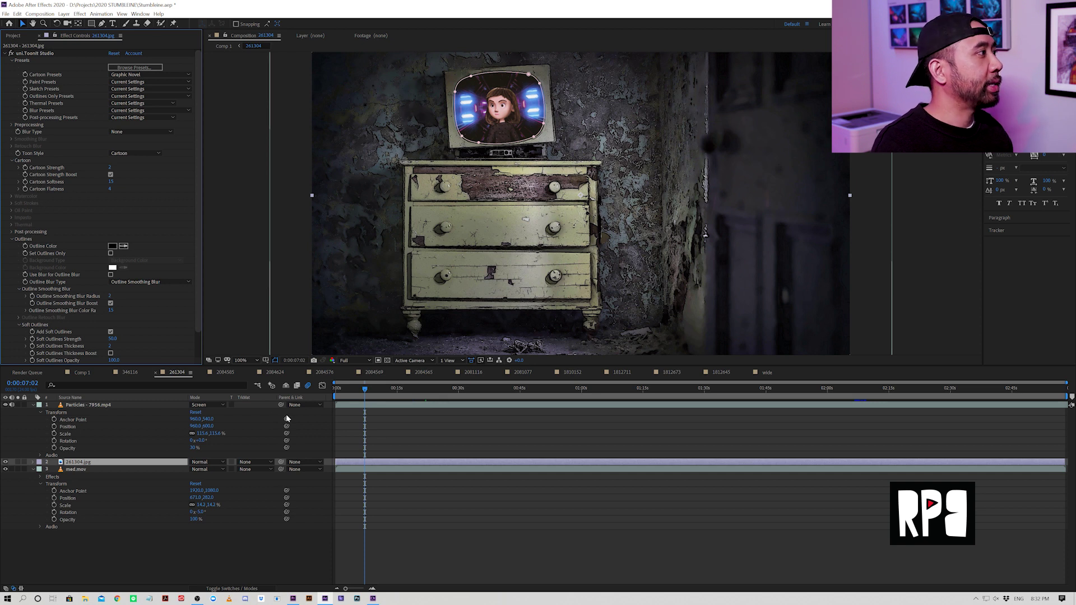
click(225, 372)
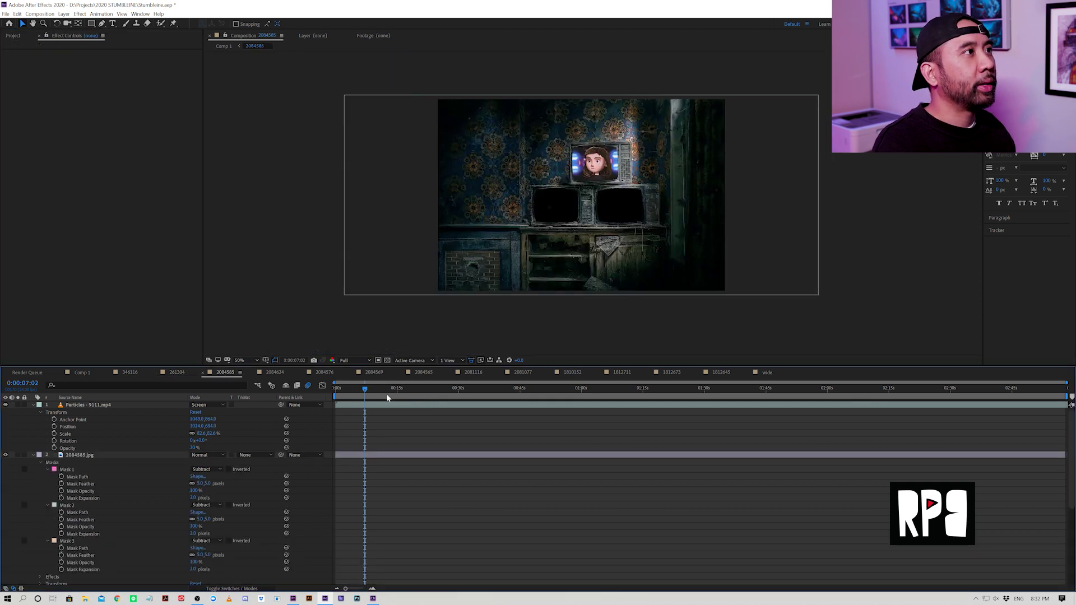
Step: View the 2084585 wallpapered TV shot at full size and scrub forward to about 52 seconds
key(period)
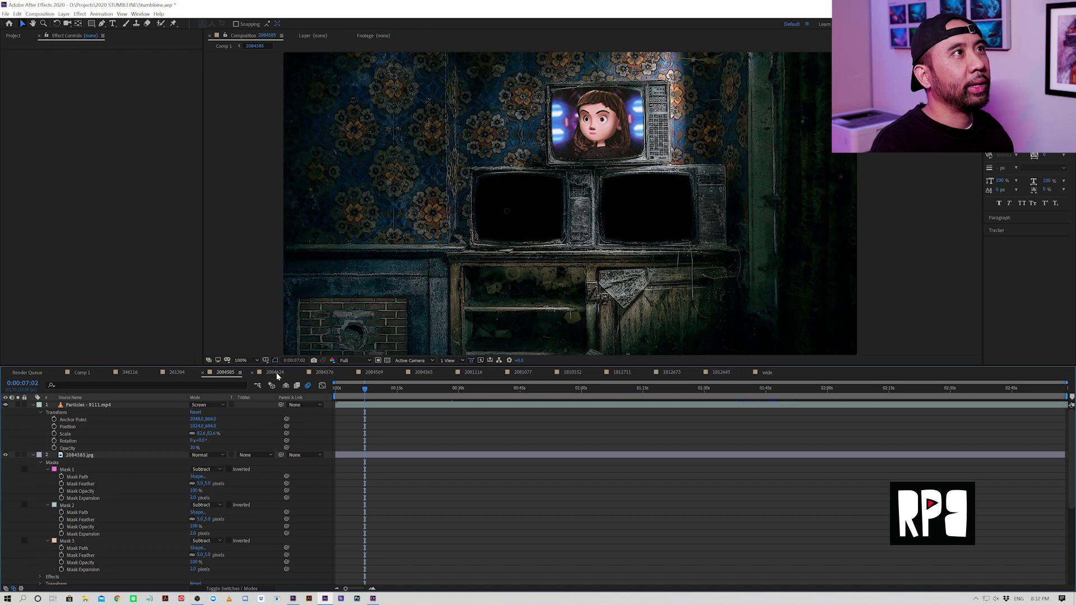
scroll(632, 202, down, 2)
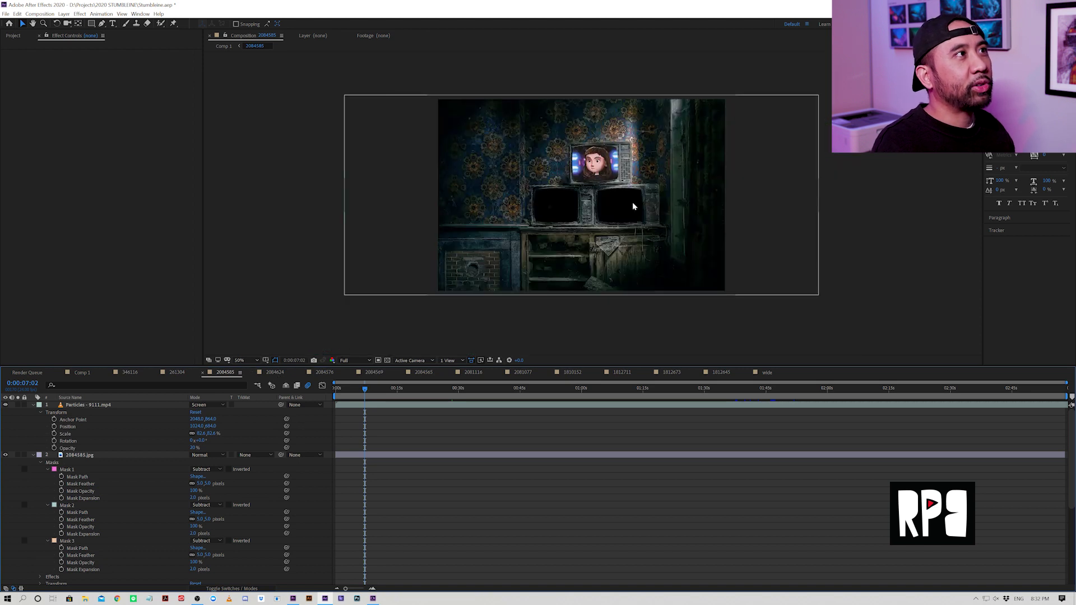
scroll(622, 224, up, 2)
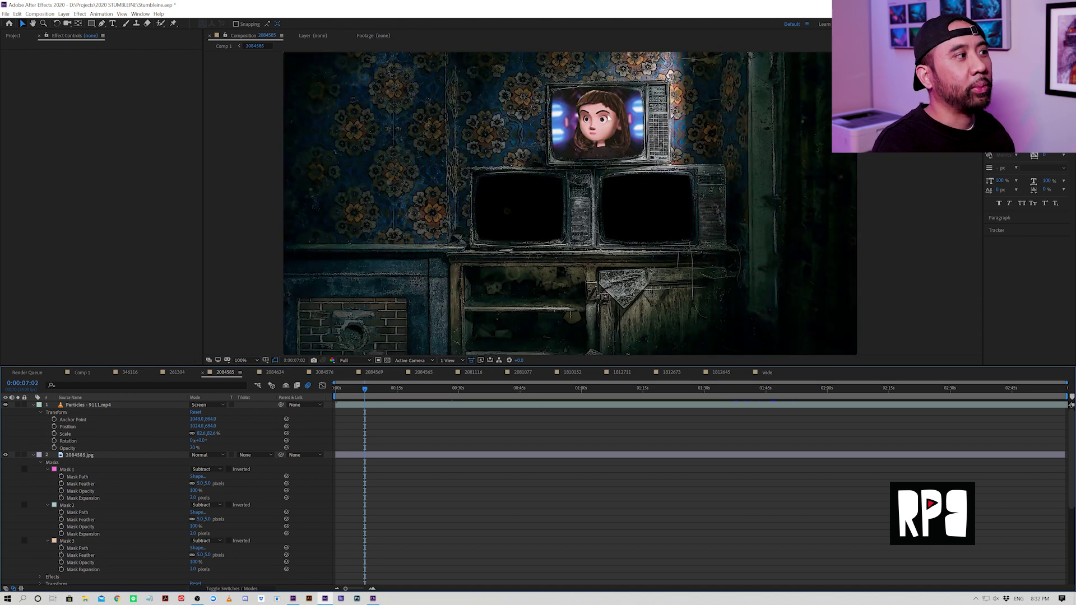
click(478, 388)
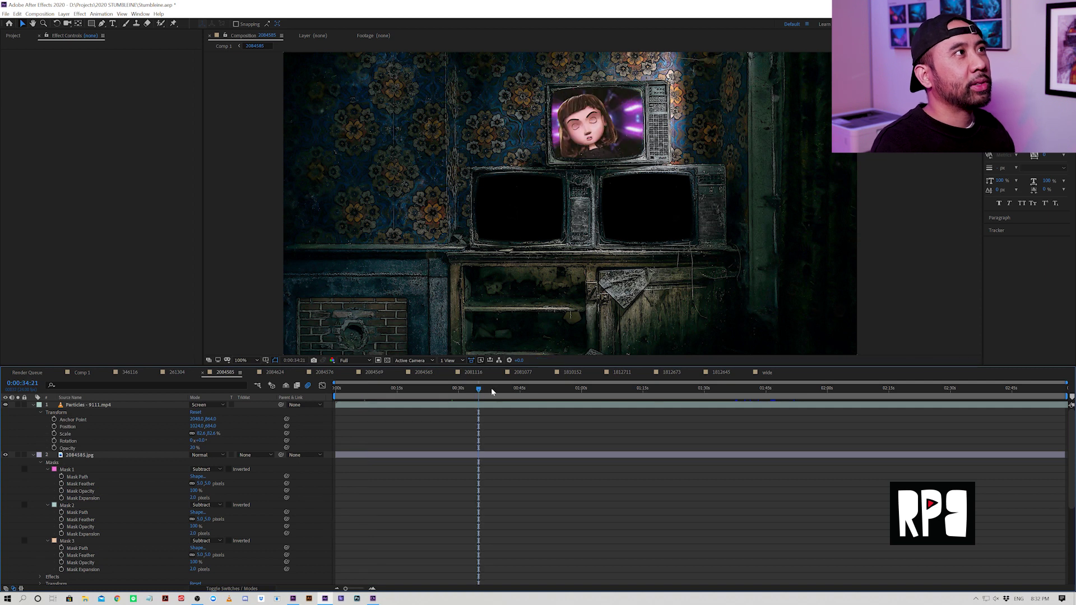
drag(500, 388, 549, 388)
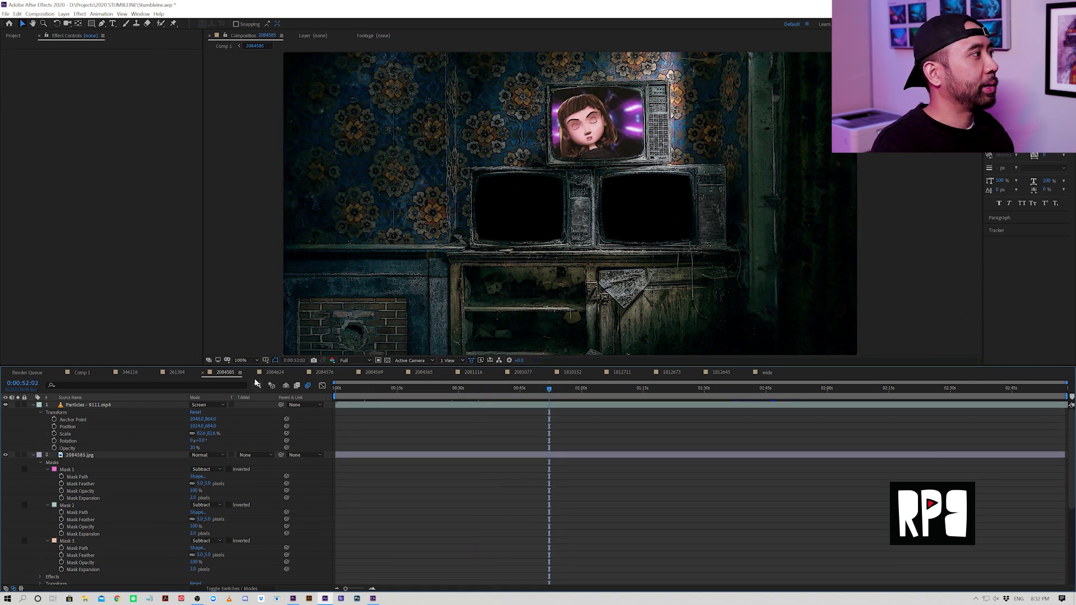
Step: Check the 2084624 table-TV shot around 35 seconds, zooming in and out, then return to 29 seconds
click(277, 372)
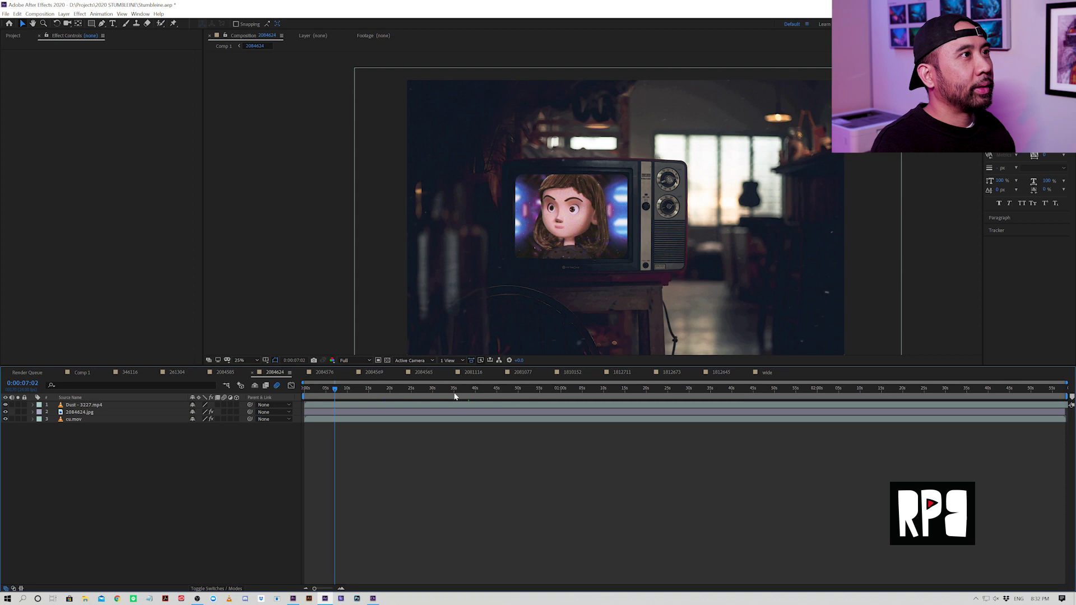
click(454, 390)
key(period)
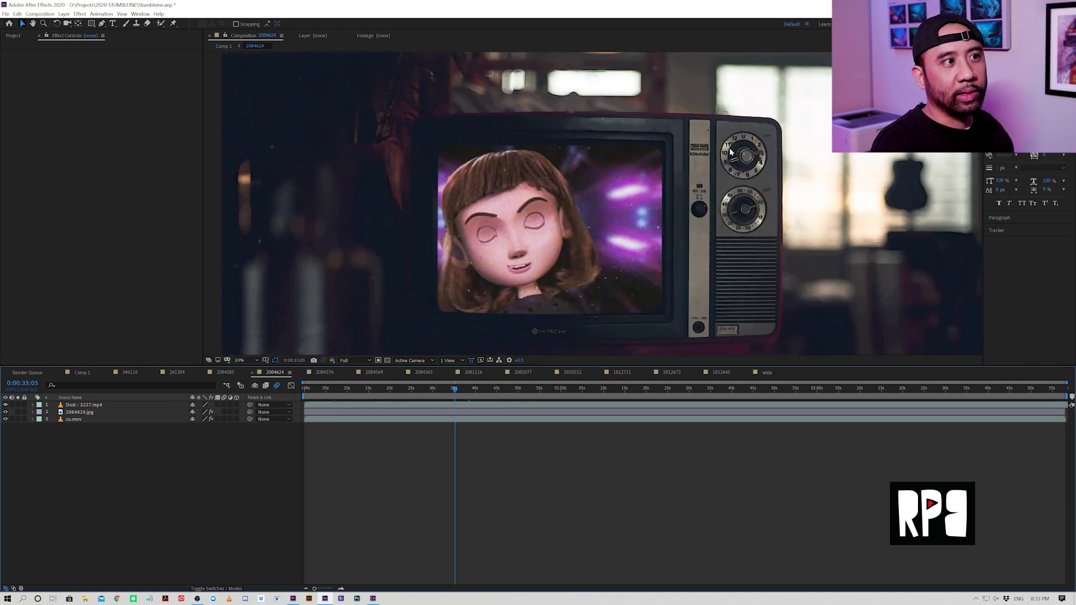
key(comma)
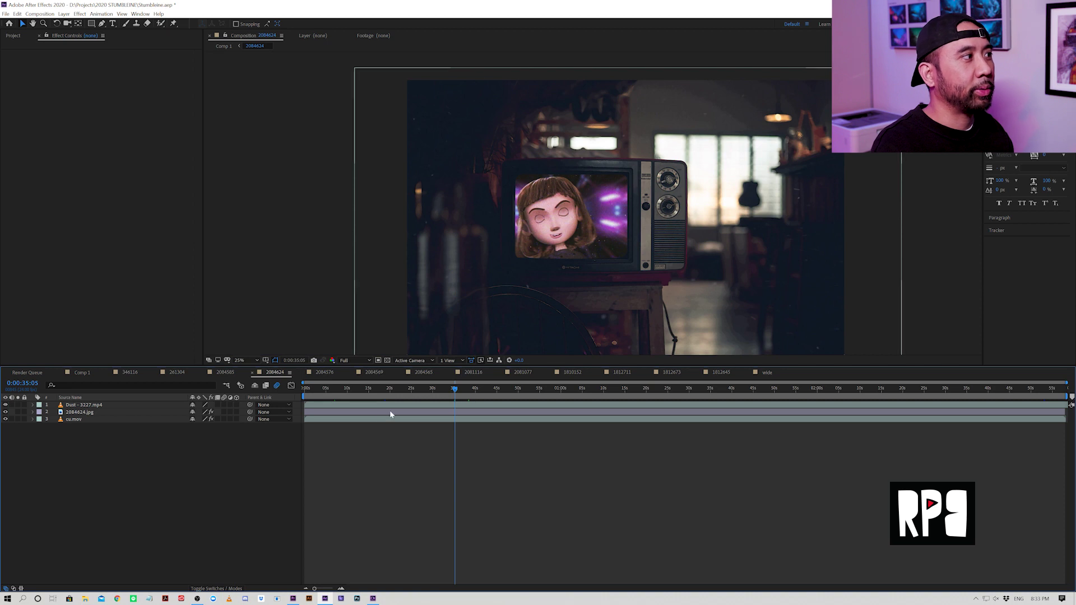
click(431, 389)
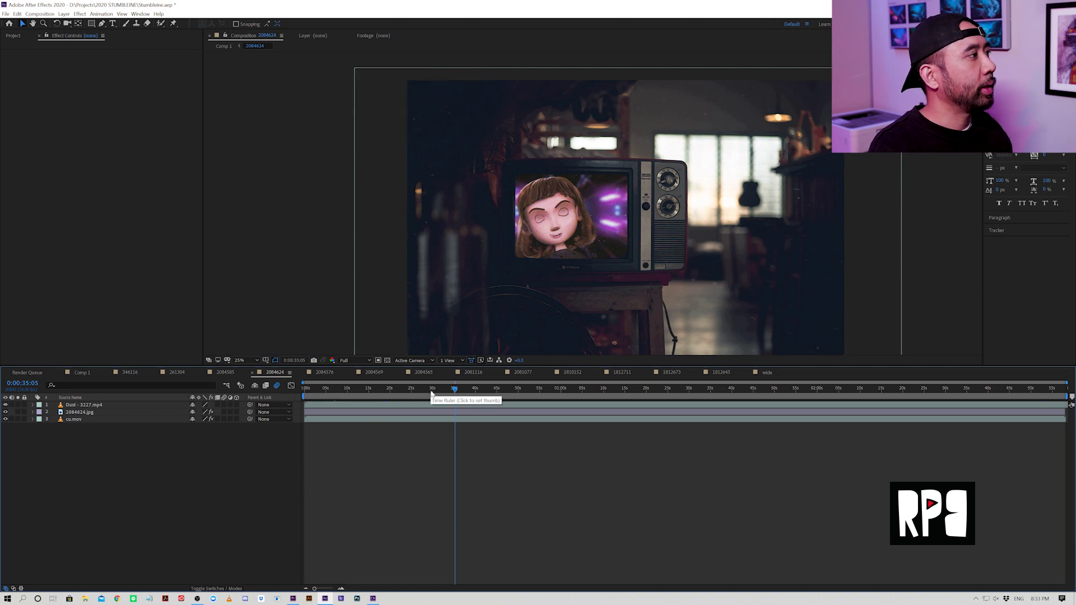
Step: Open 346116, select Dust - 3227.mp4 and preview from about 23 seconds, then switch to 261304
click(83, 373)
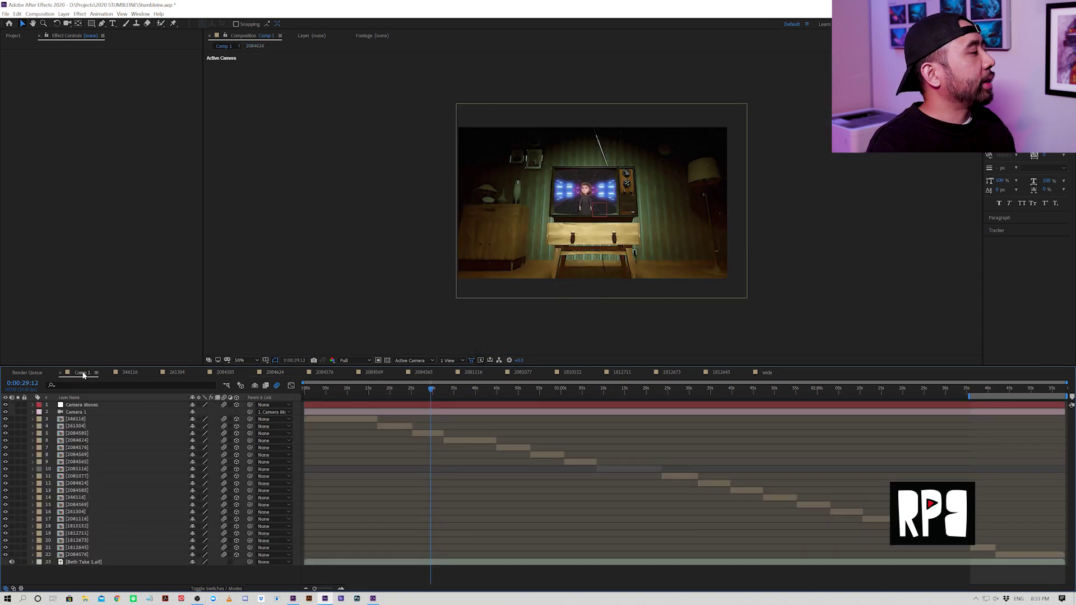
click(132, 373)
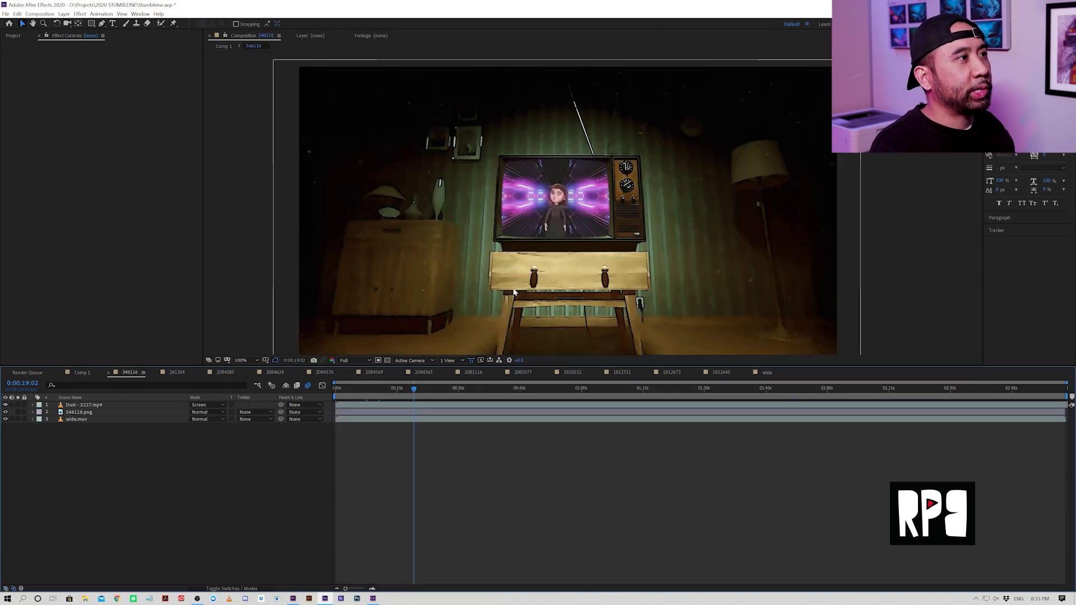
drag(397, 388, 437, 394)
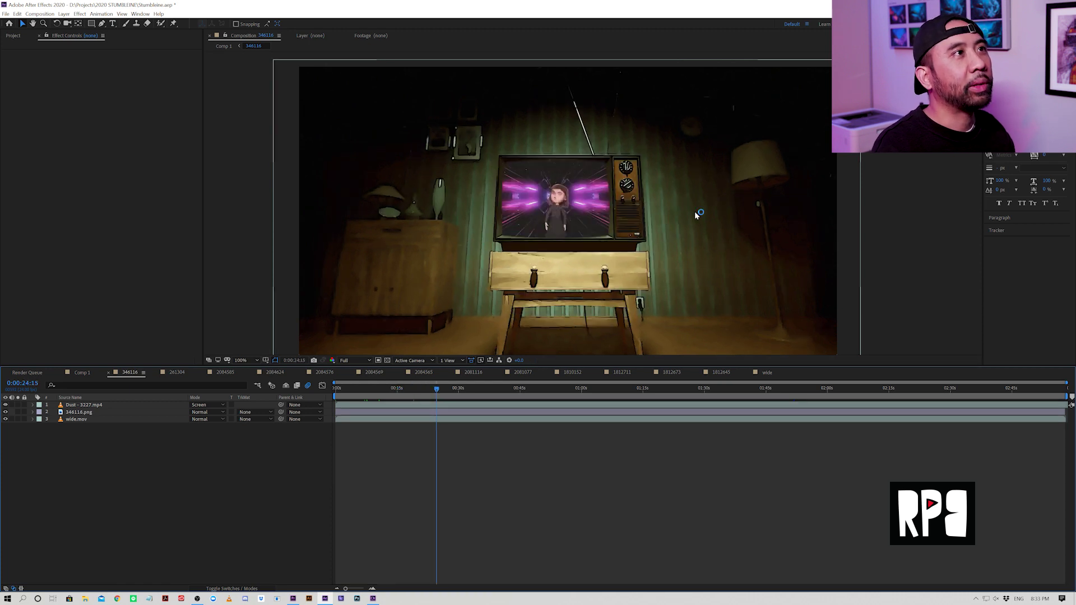
click(88, 407)
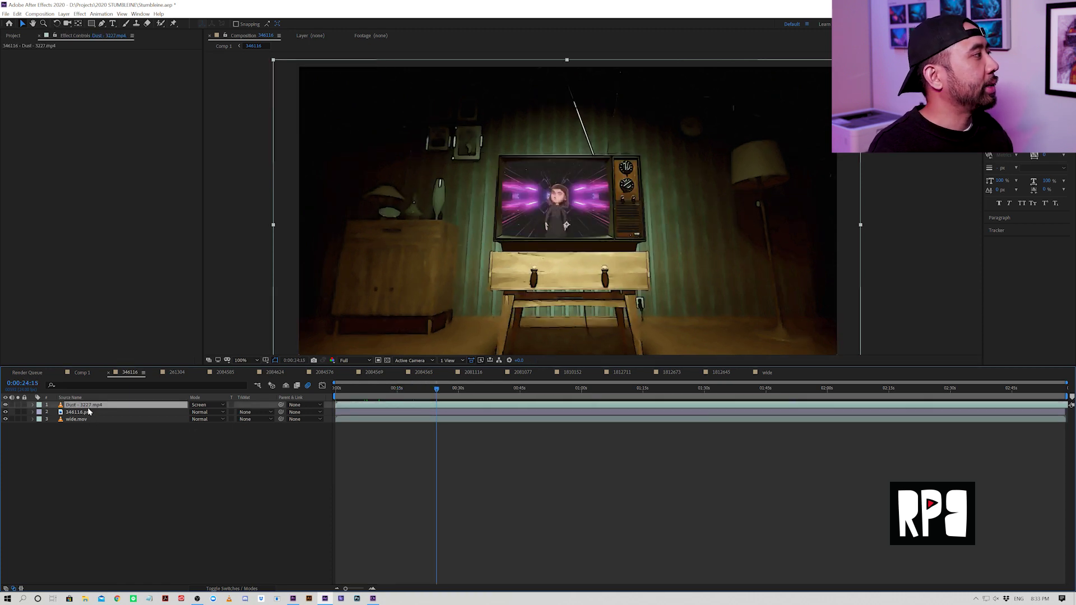
click(432, 388)
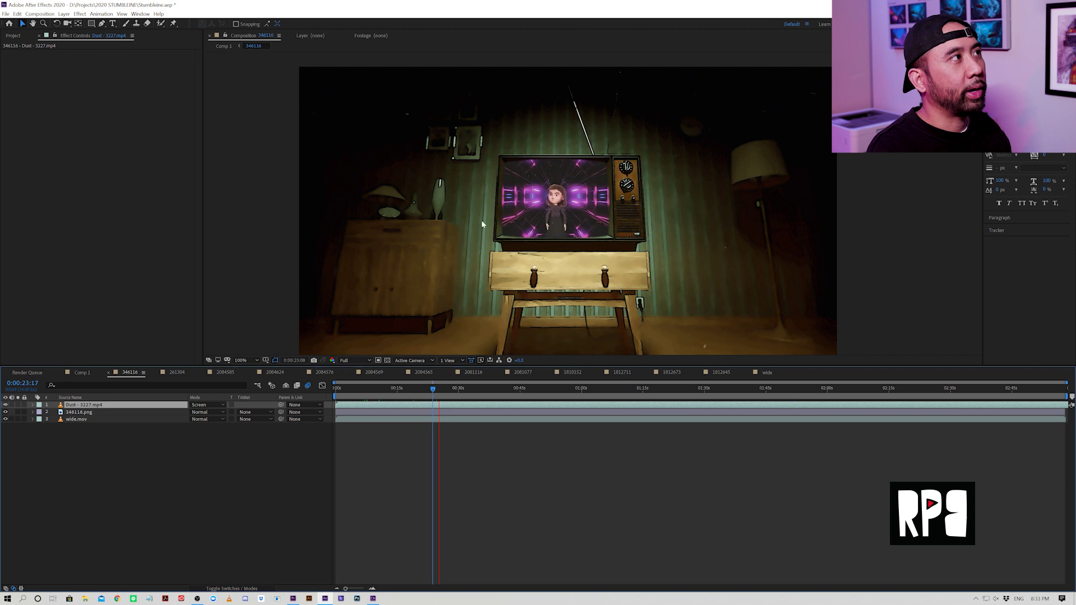
key(space)
click(174, 372)
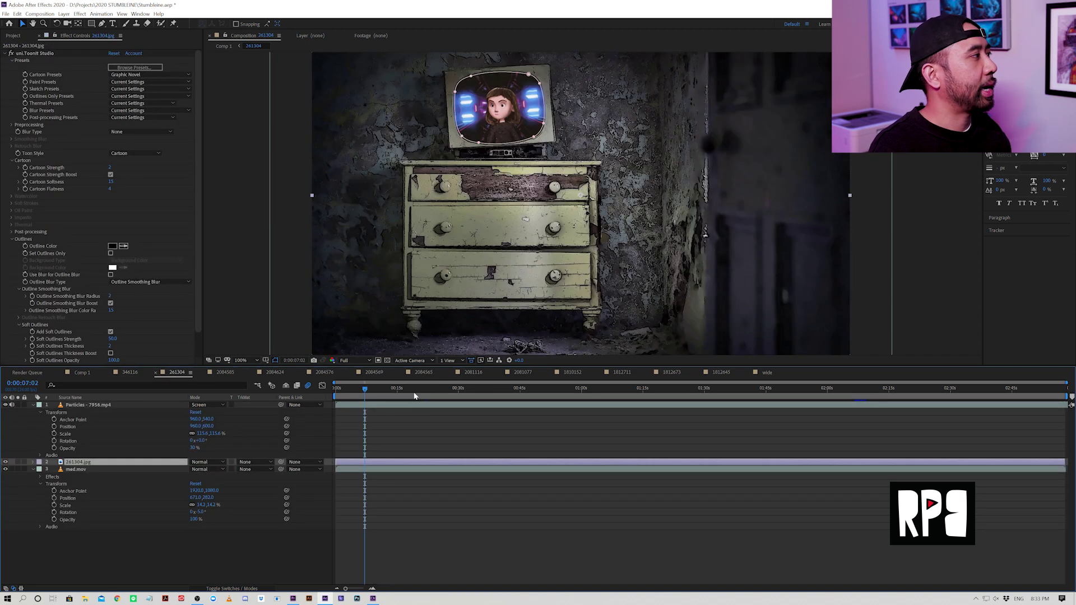
Step: Preview the dresser comp from about 39 seconds, then check 2084585 at about one minute
click(495, 391)
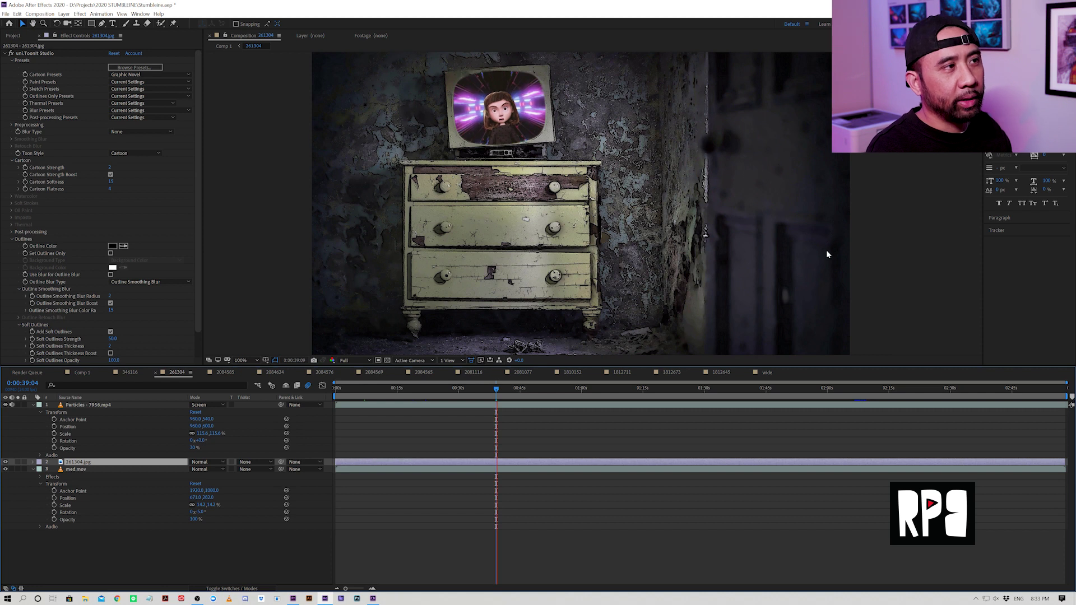
key(space)
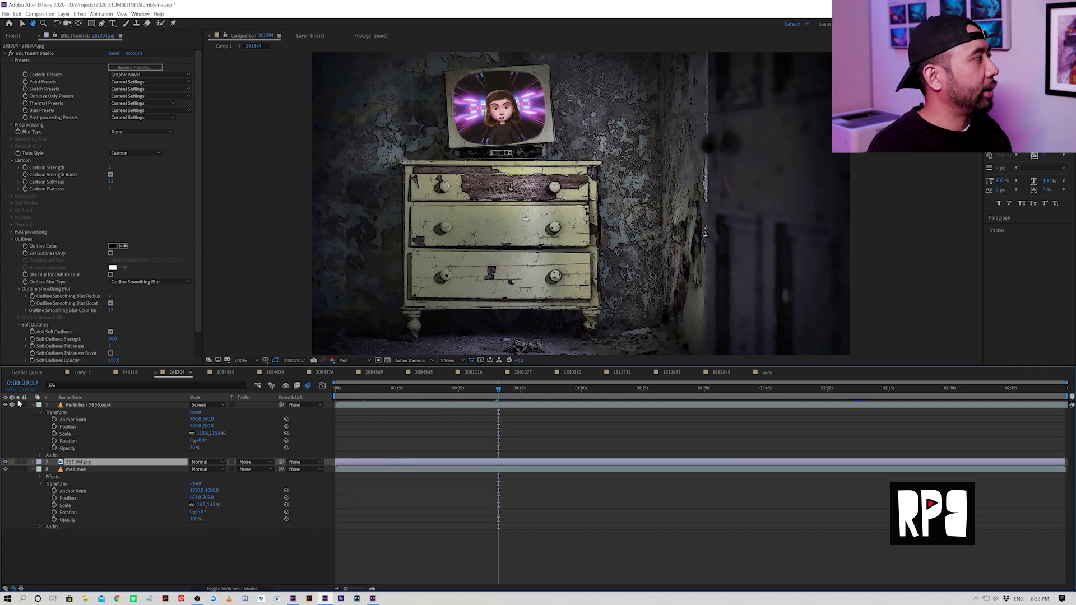
key(space)
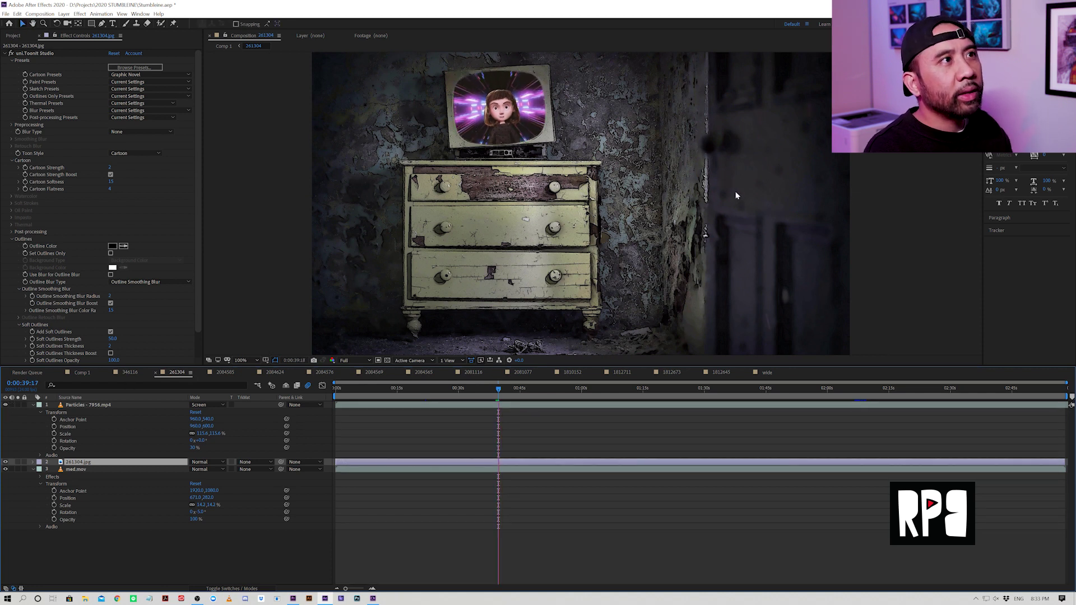
key(comma)
key(comma)
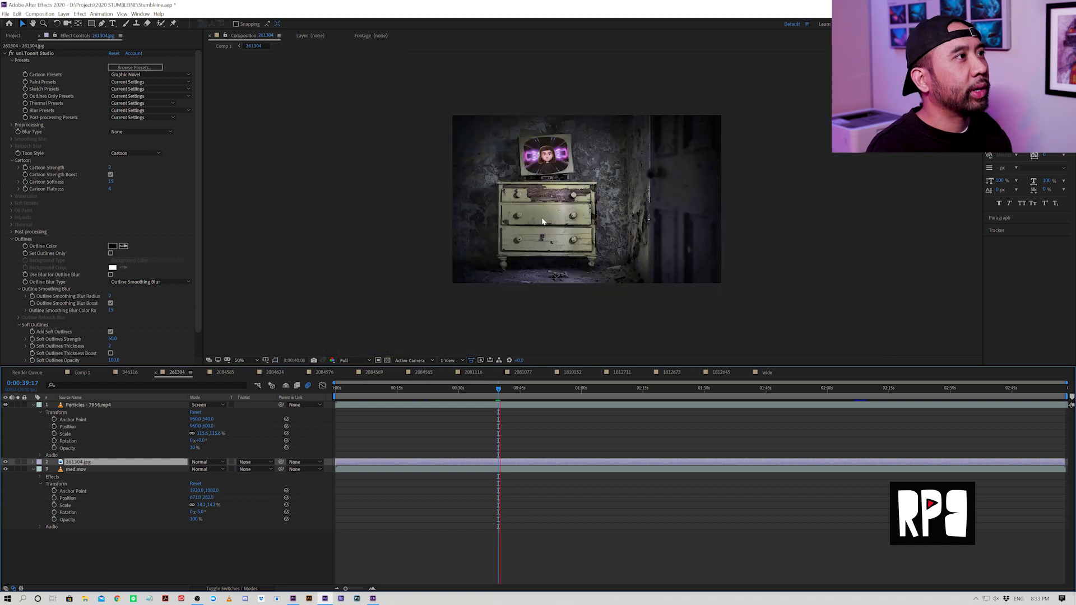
key(period)
key(period)
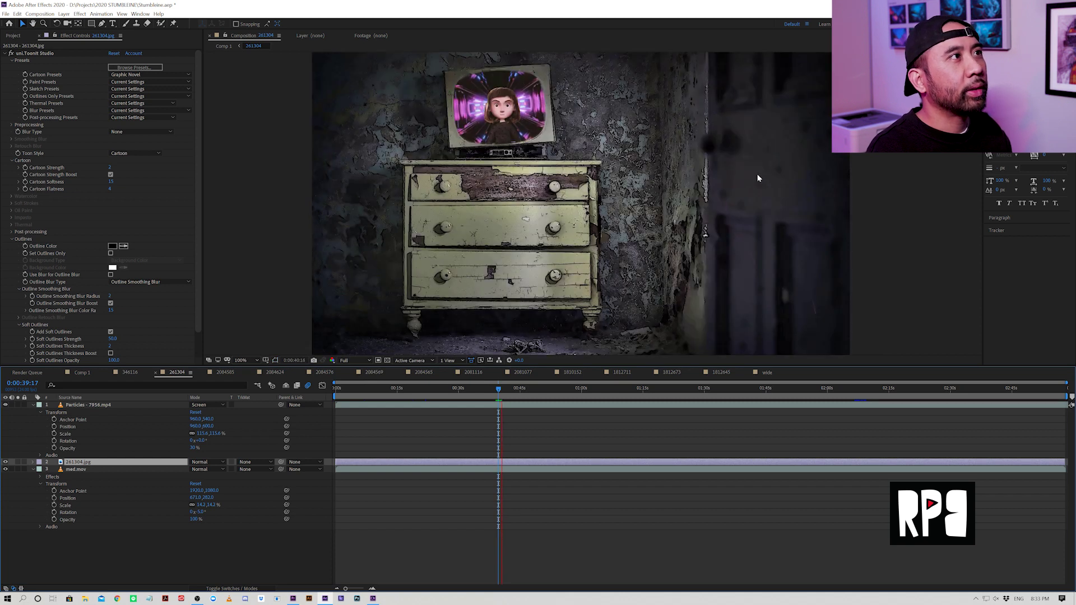
click(226, 372)
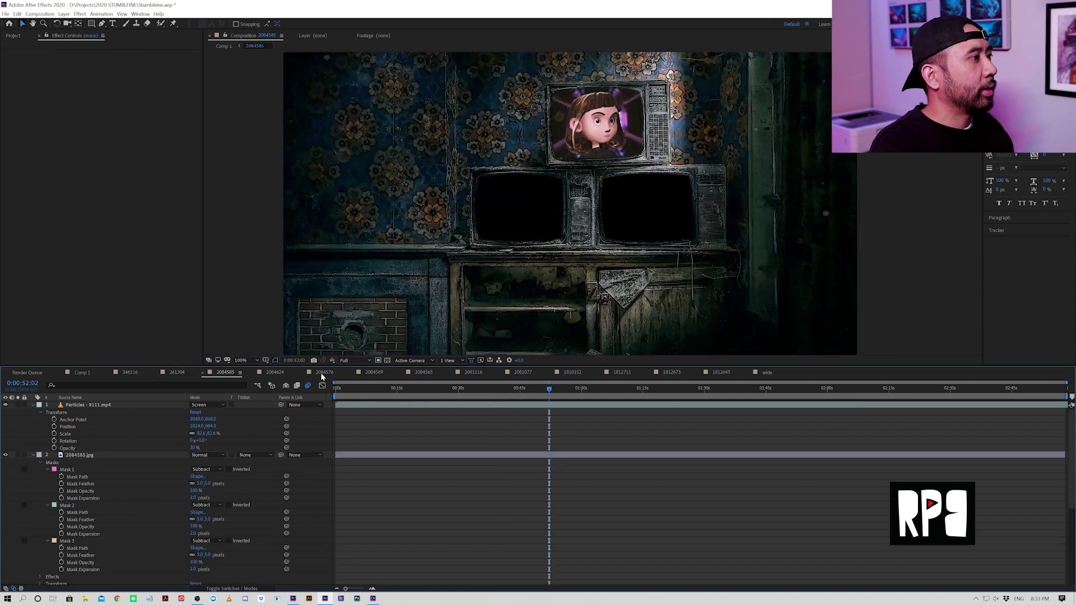
click(587, 390)
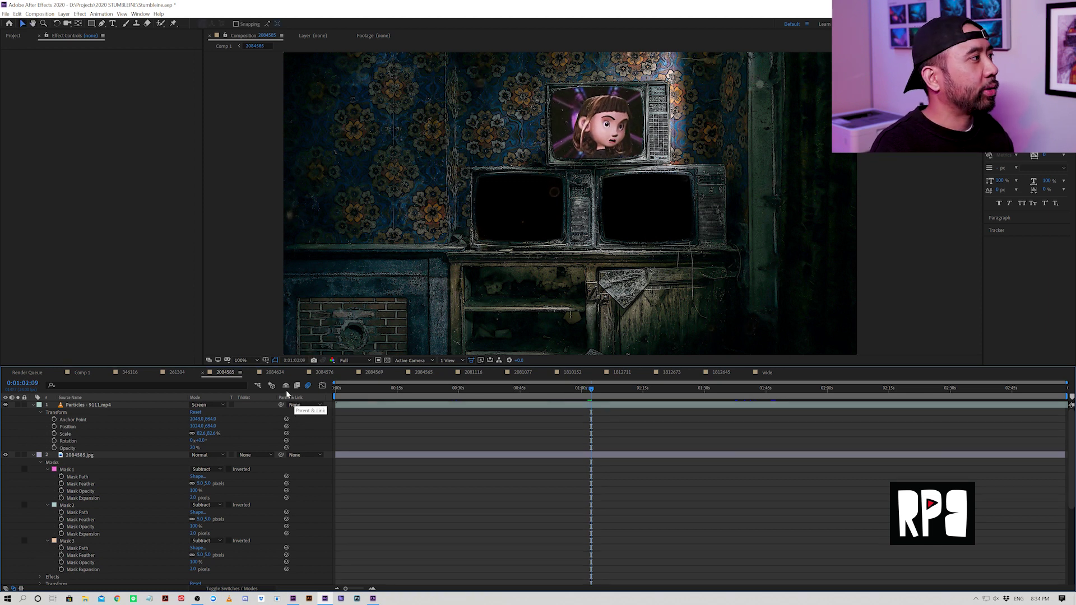
Step: Open 2084624, scrub to about 45 seconds and play the shot from 0:00:46:08
click(278, 373)
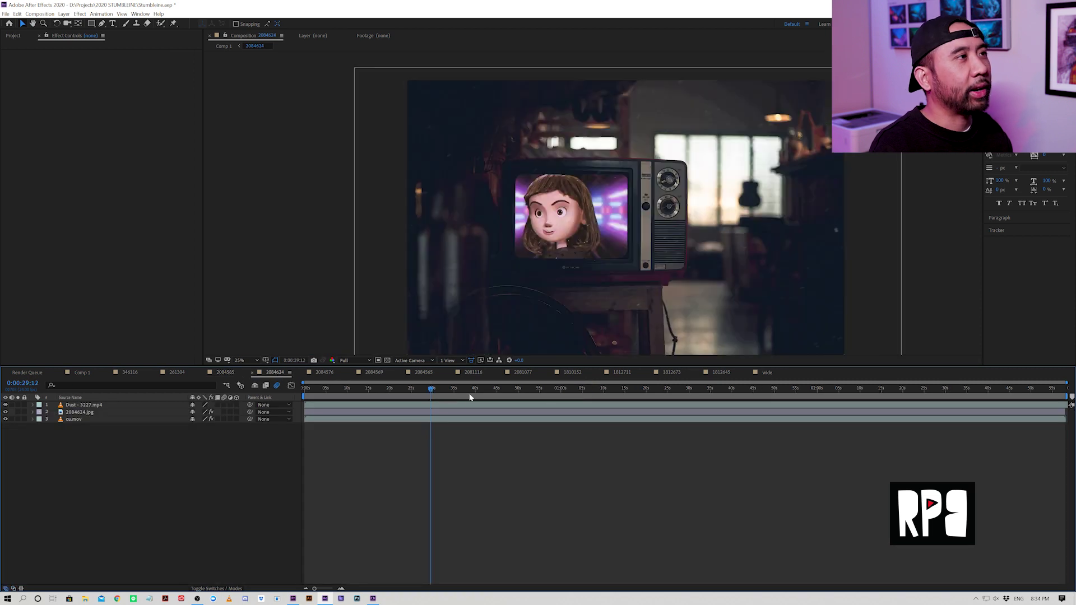
drag(469, 391, 522, 392)
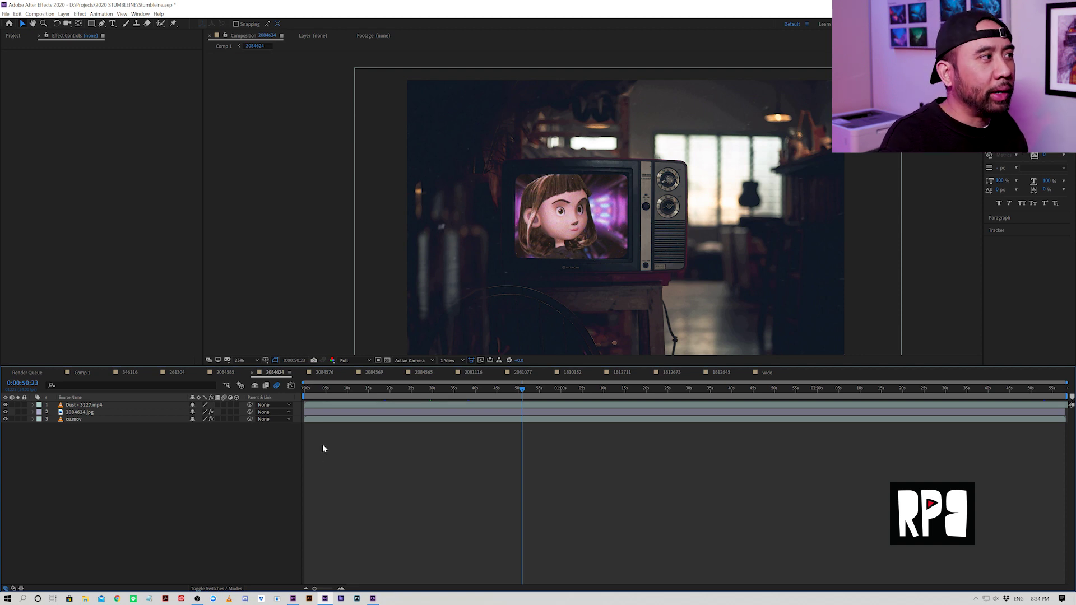
click(518, 408)
click(516, 414)
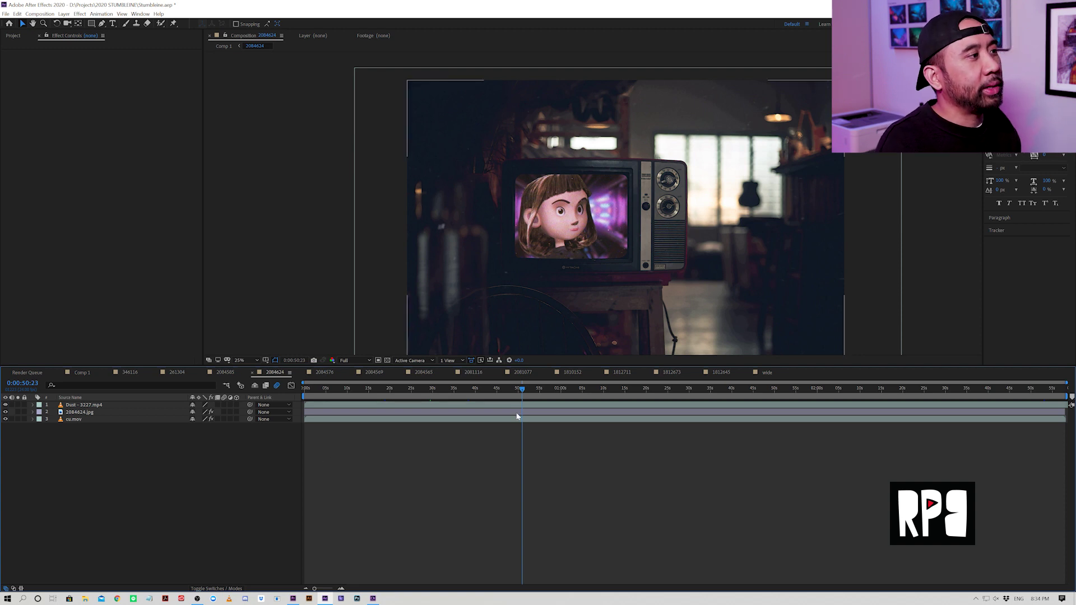
click(517, 417)
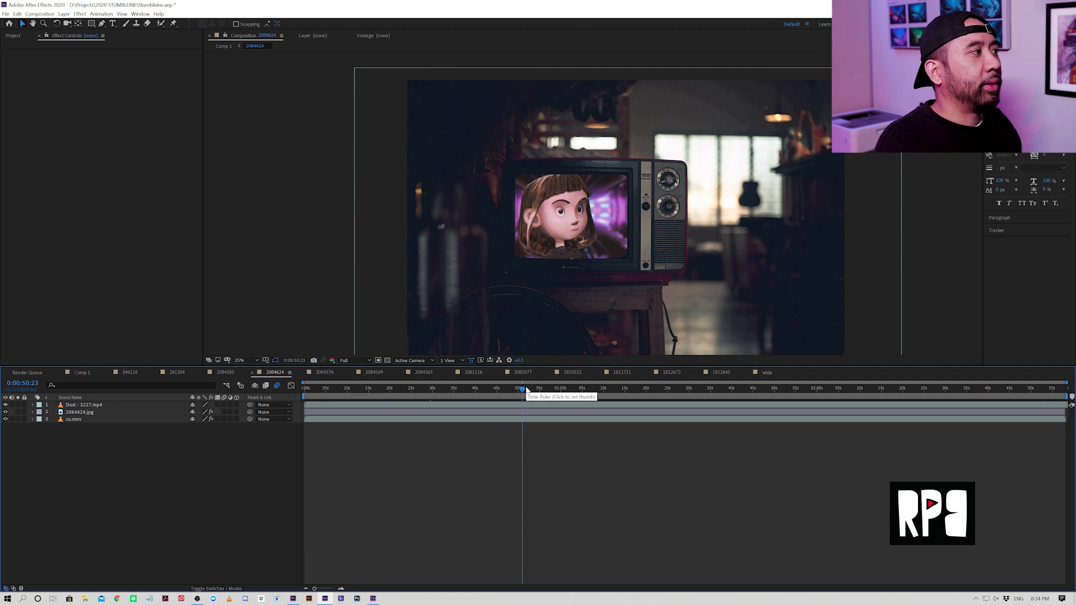
click(503, 390)
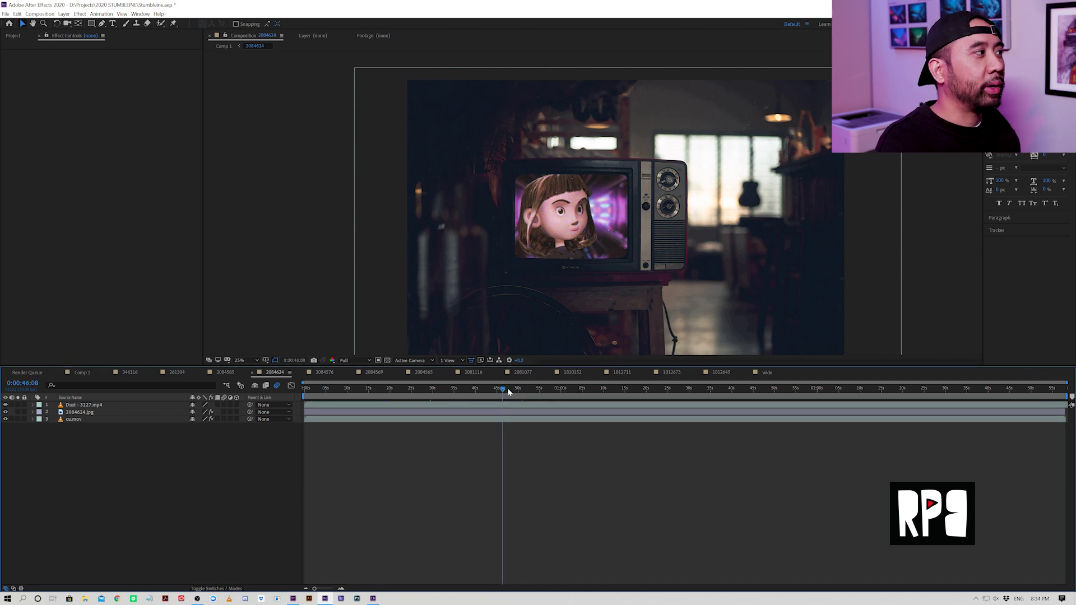
key(space)
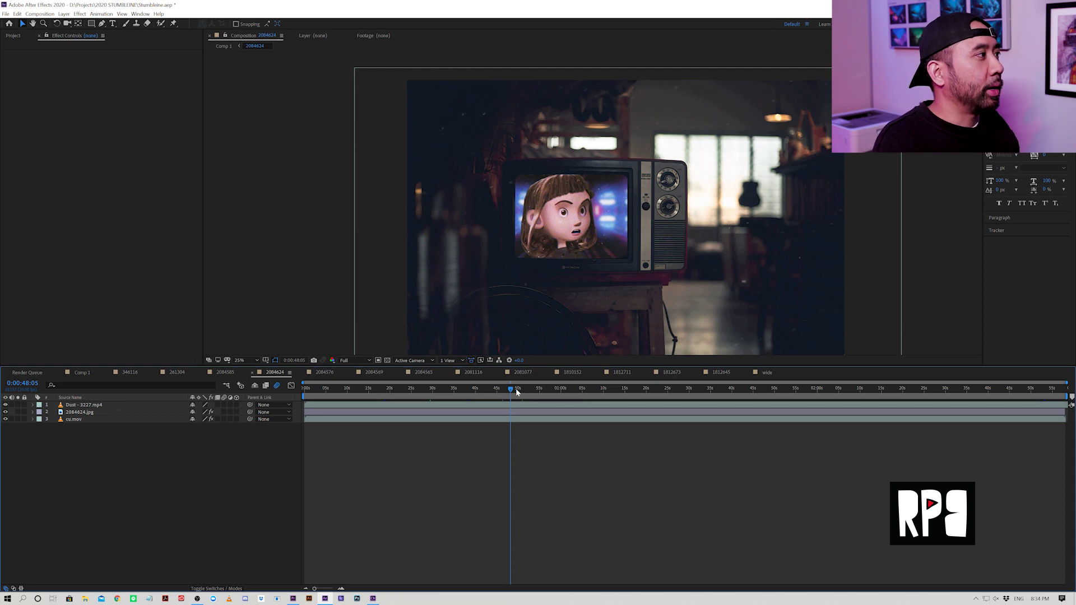
Step: Look over the 2084576 and 2084569 compositions, then switch to Comp 1
click(323, 374)
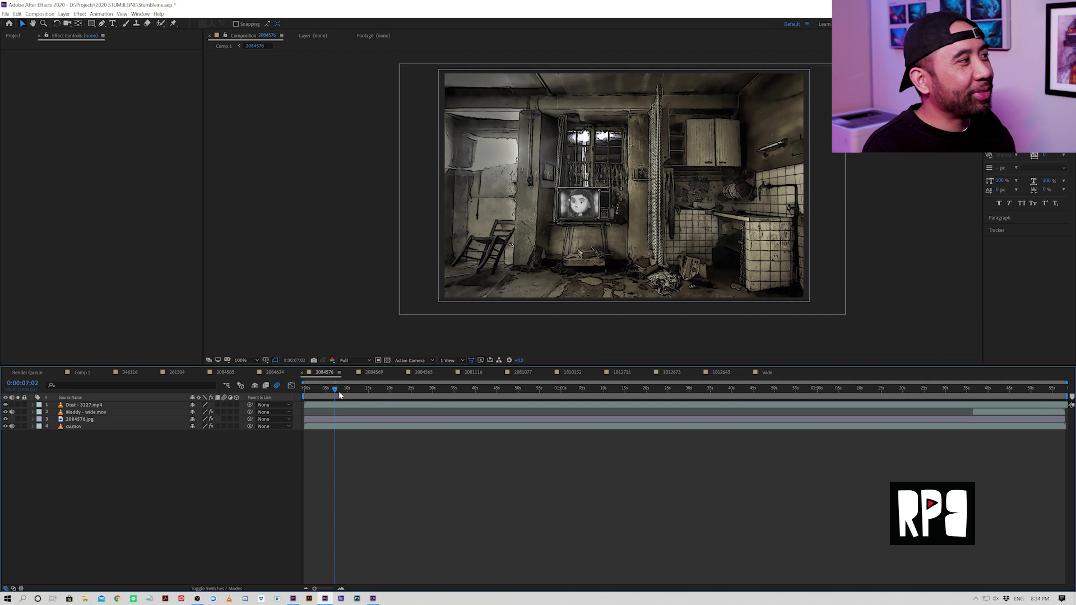
click(375, 374)
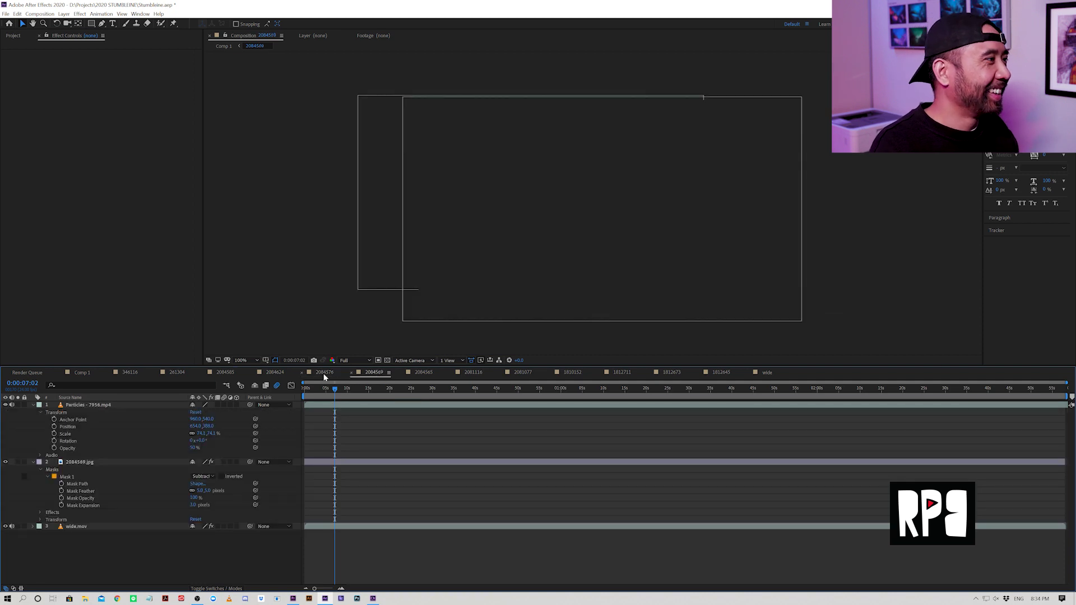
click(324, 373)
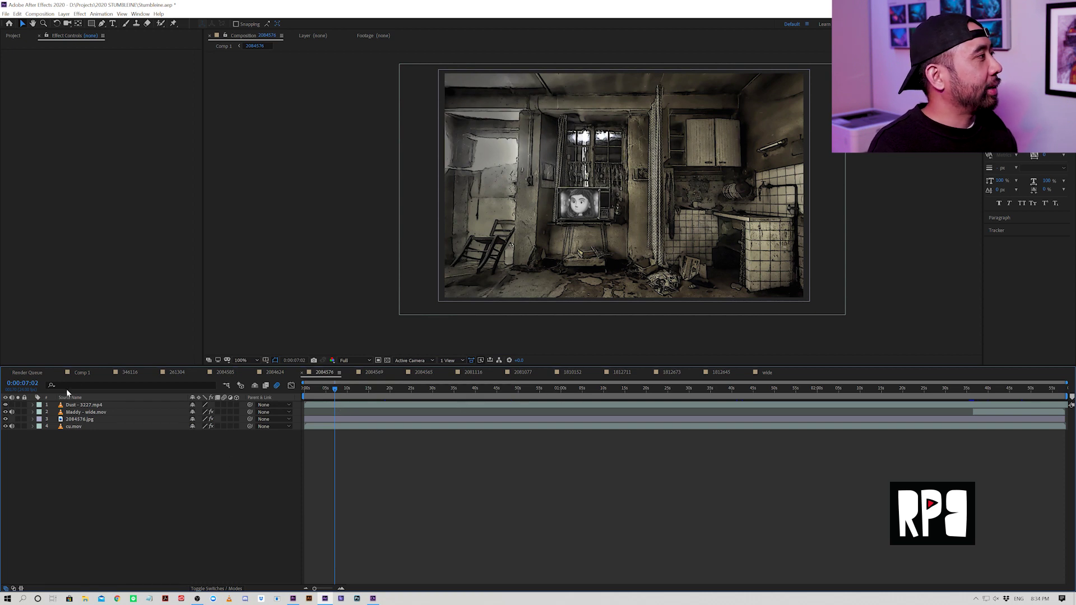
click(77, 376)
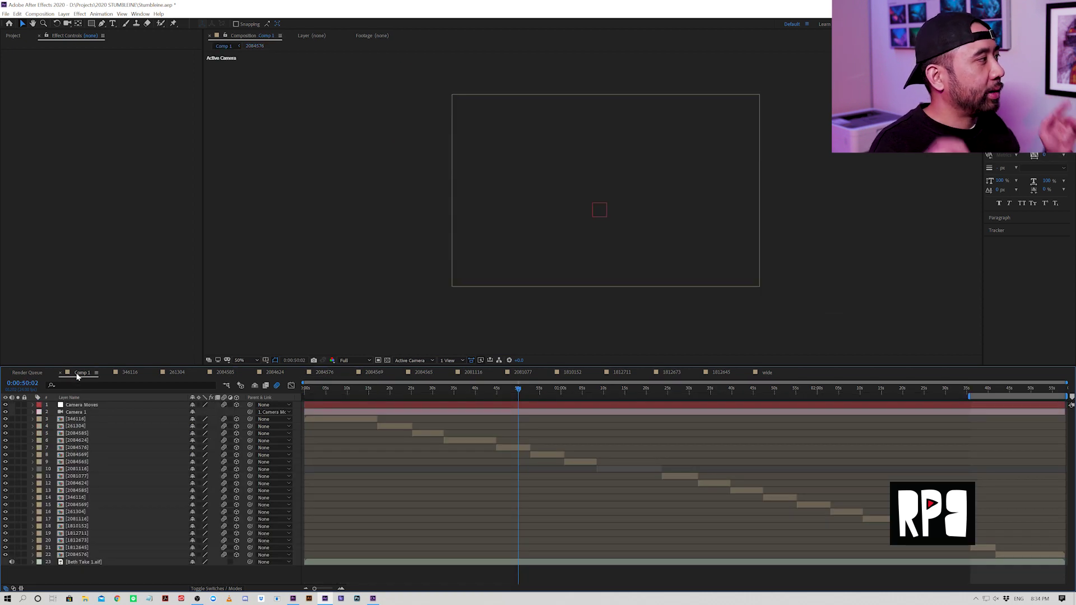
Step: Play Comp 1 from about 10 seconds and scrub from the 0:00:21:15 dresser shot to the 0:01:15:18 street shot
click(345, 388)
key(space)
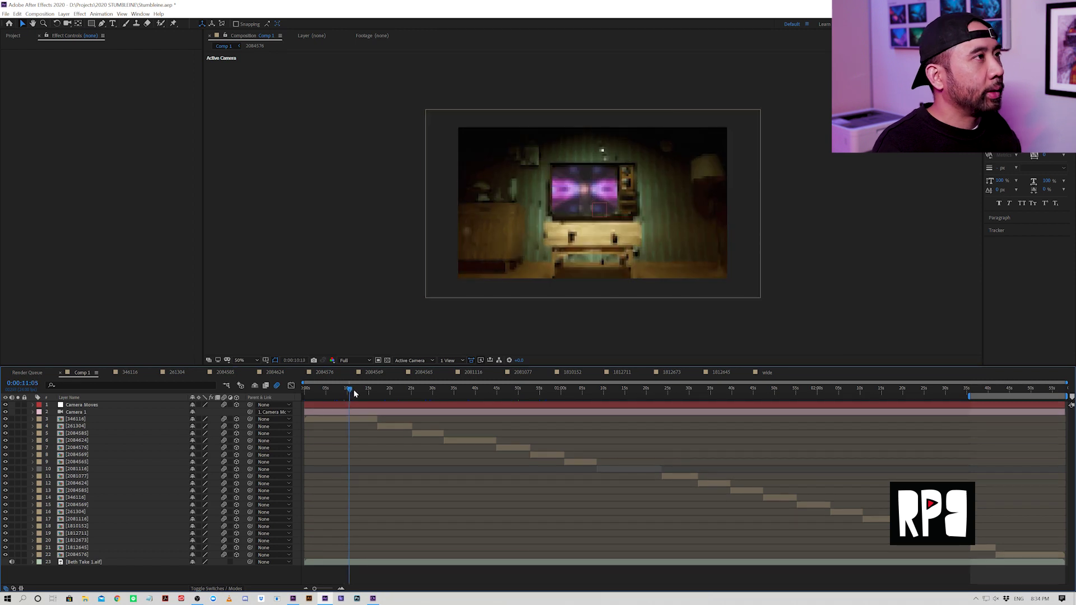
click(395, 389)
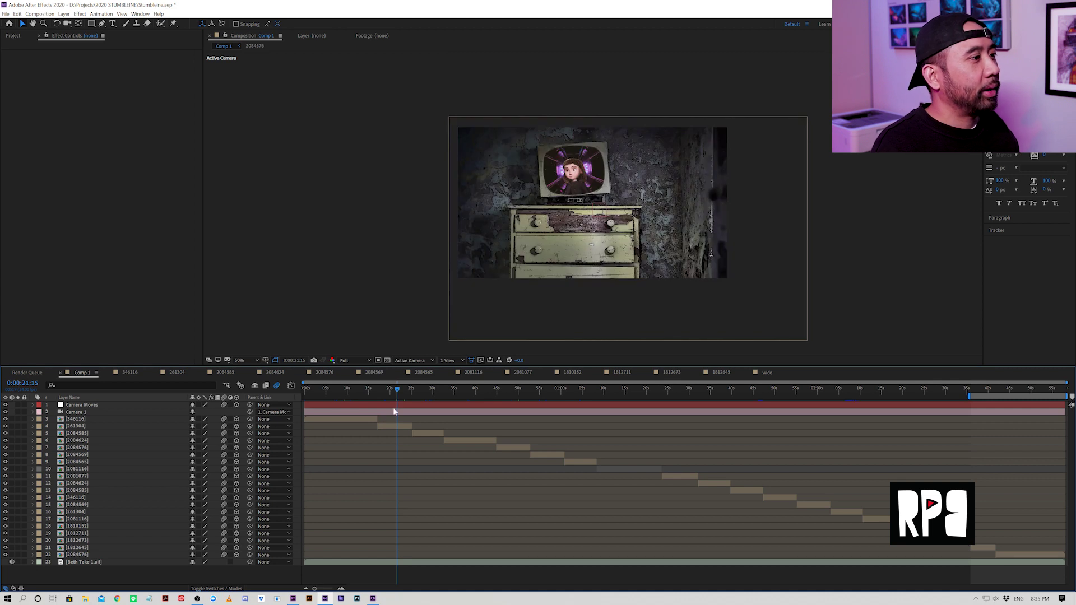
drag(396, 391, 545, 403)
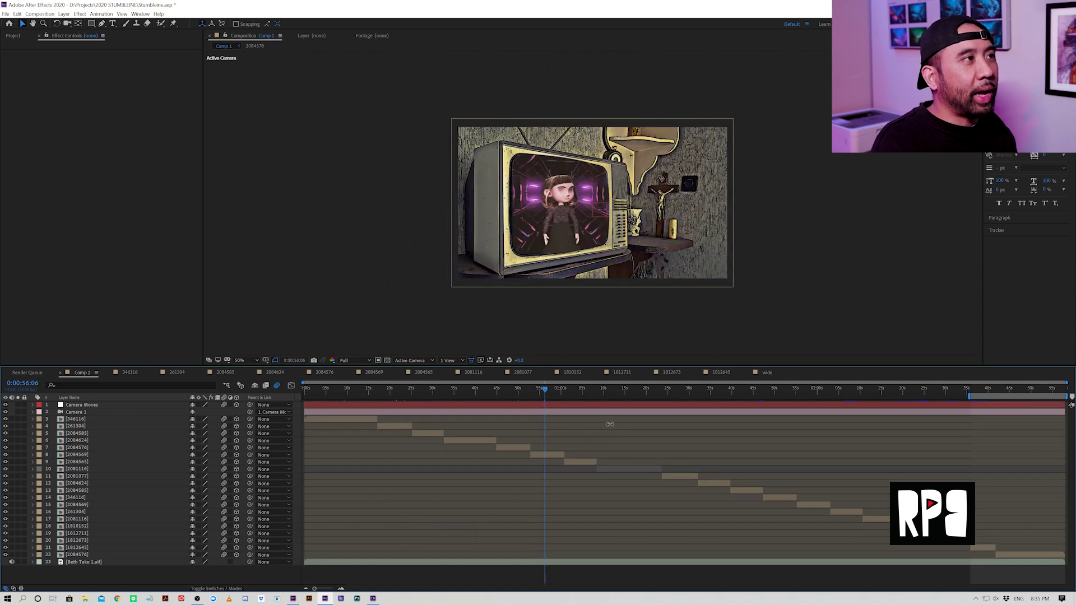
click(579, 392)
click(627, 391)
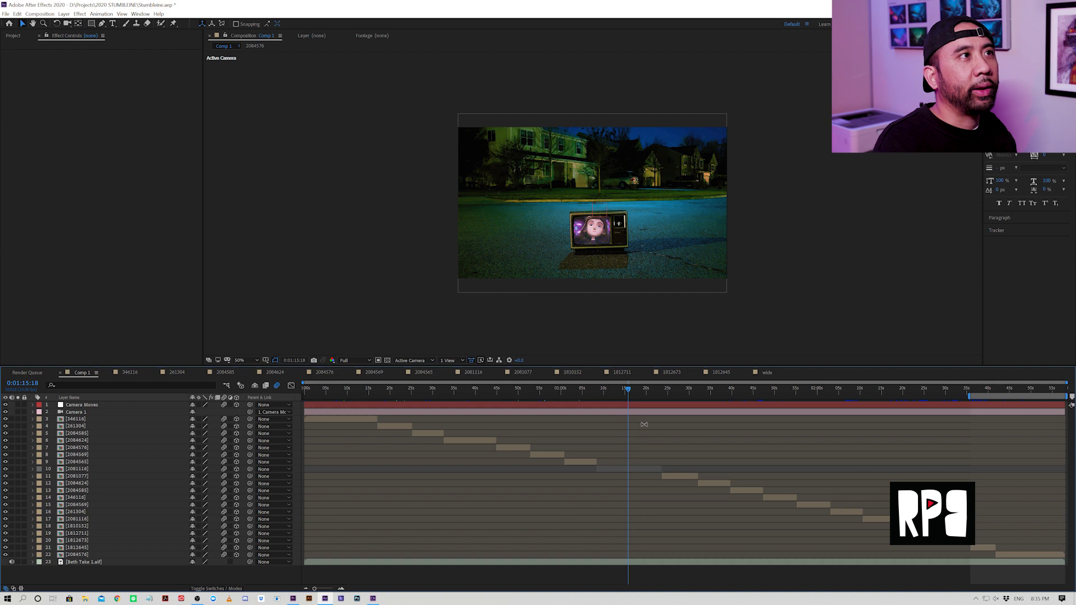
Step: Check the living-room shot, 0:01:40:06 and the closing TV close-up, then return to frame 0 and select Camera 1
click(675, 395)
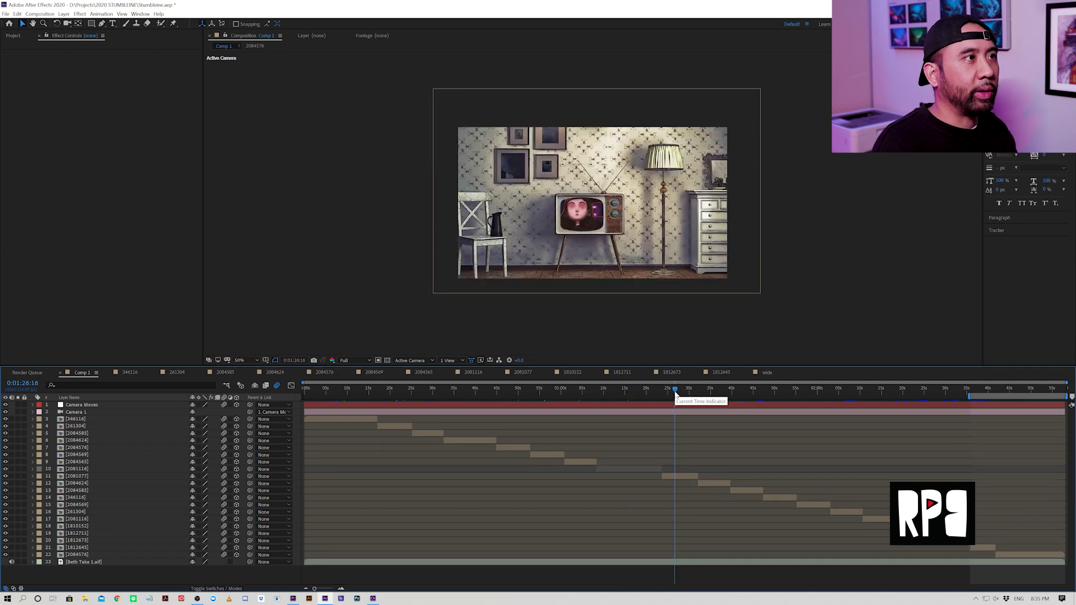
click(732, 391)
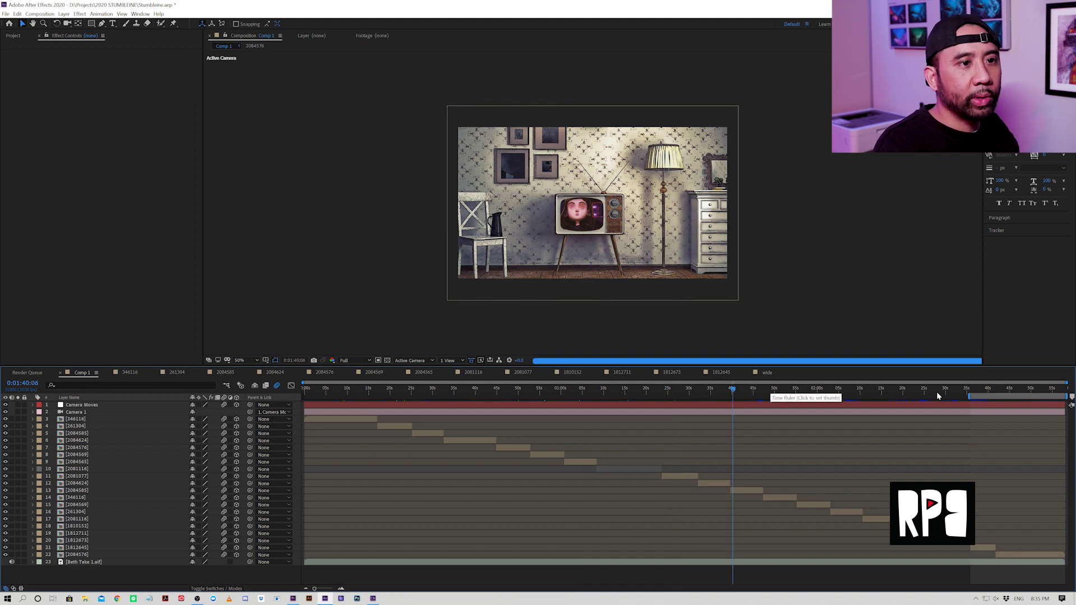
click(946, 391)
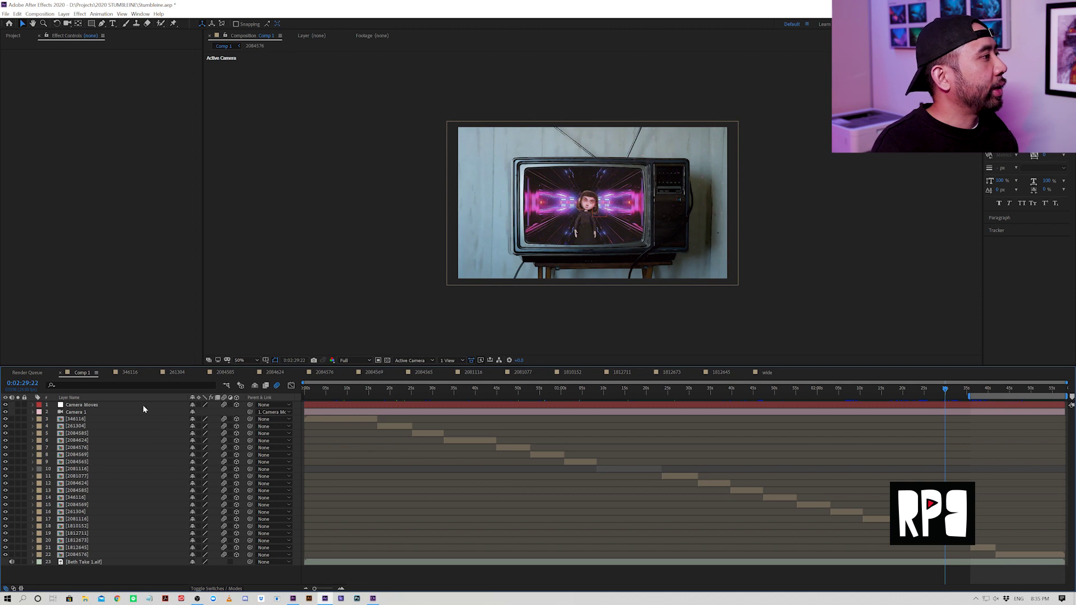
drag(335, 392, 295, 395)
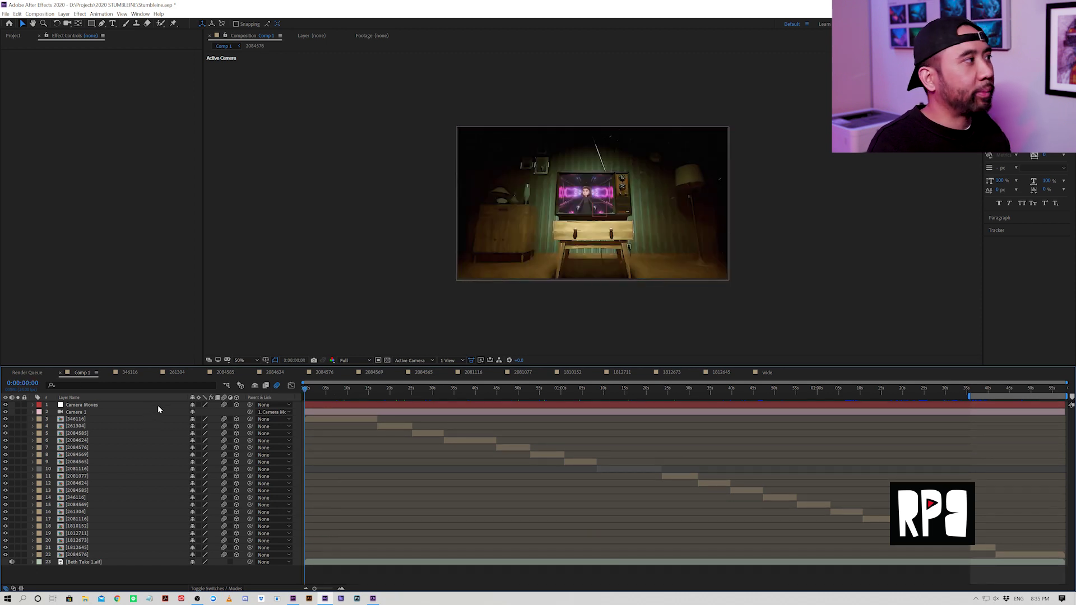
click(66, 413)
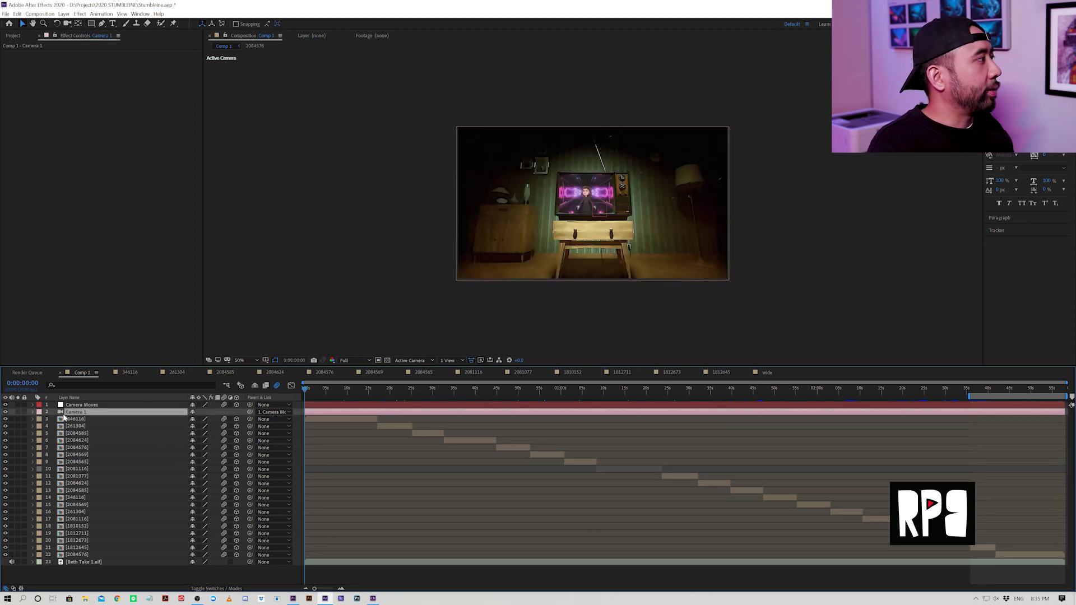
Step: Reveal the Camera Moves wiggle(1,5,3,0.2) position expression and preview the shake from 0:00:05:03
click(32, 412)
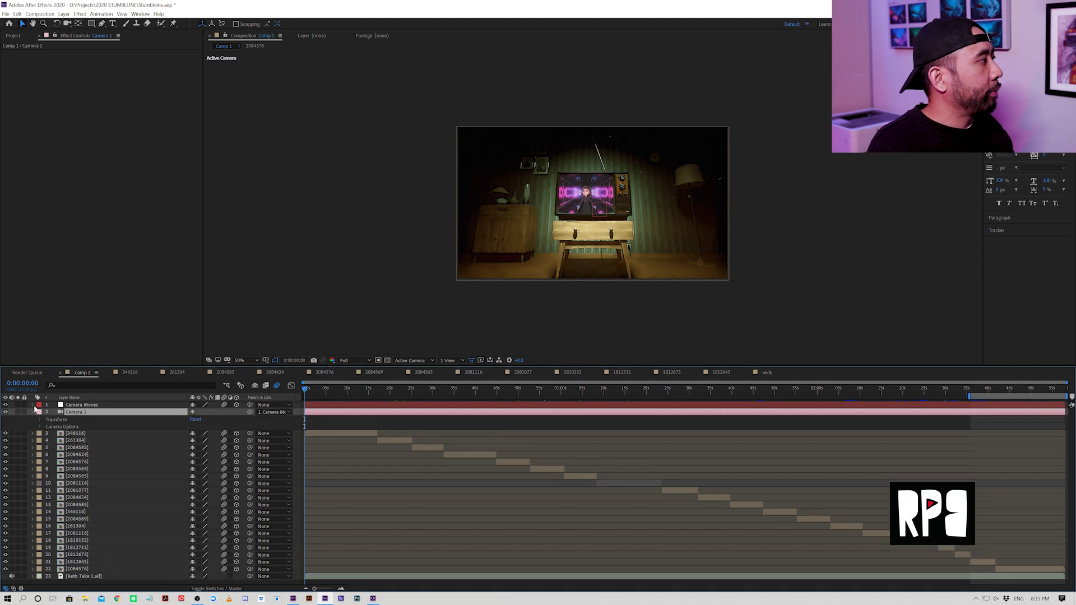
click(32, 405)
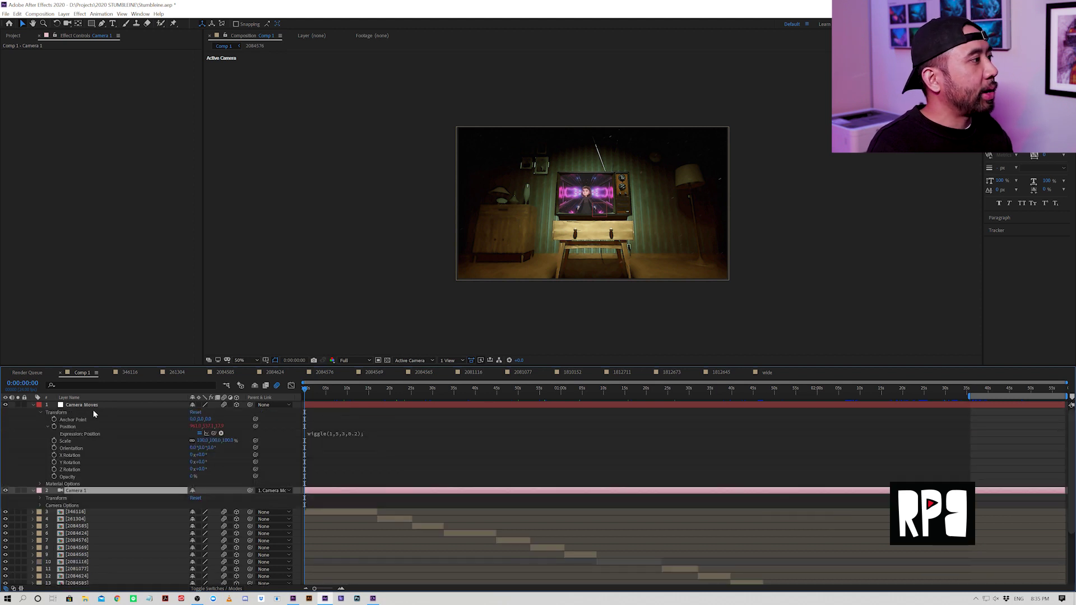
click(325, 390)
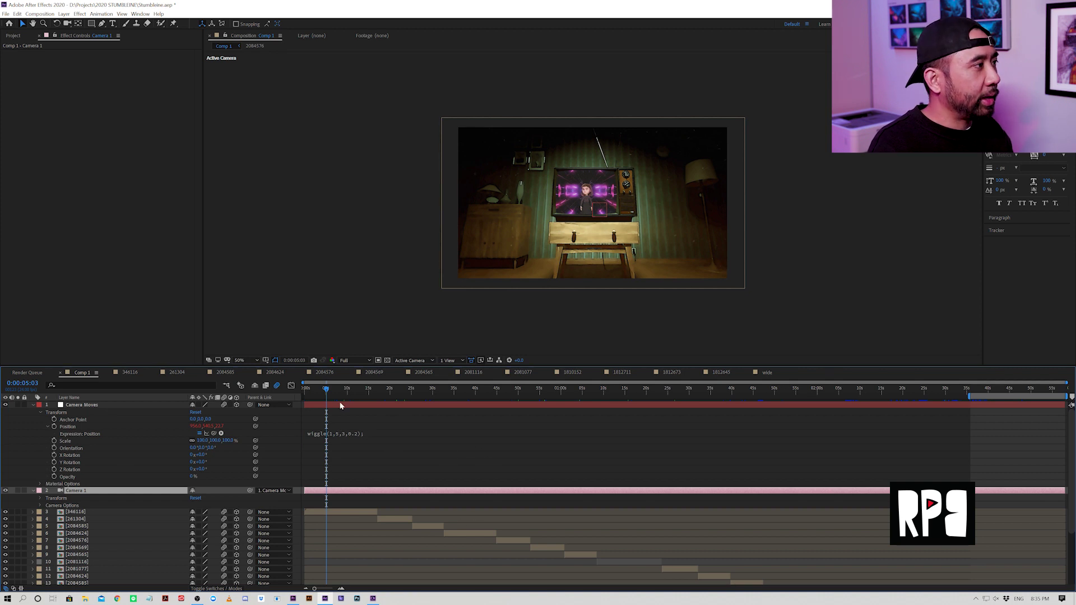
key(space)
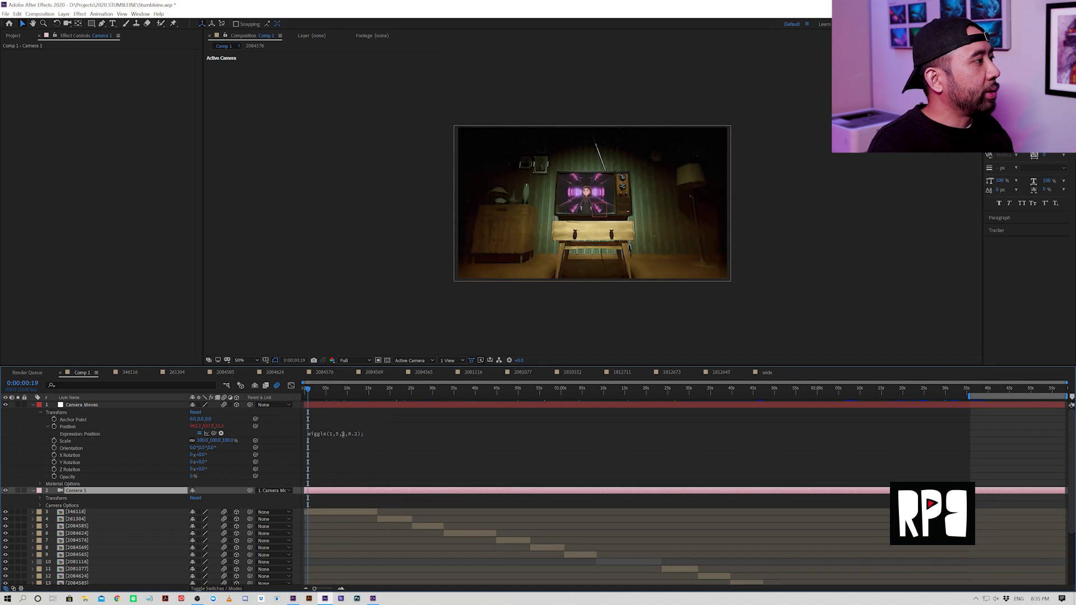
click(326, 437)
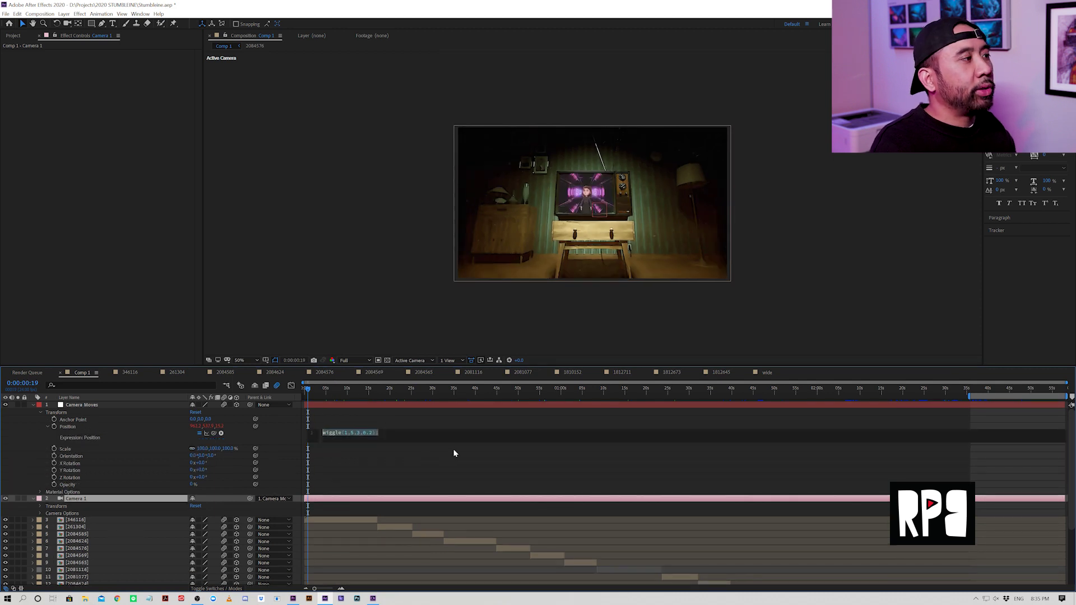
click(324, 399)
key(Home)
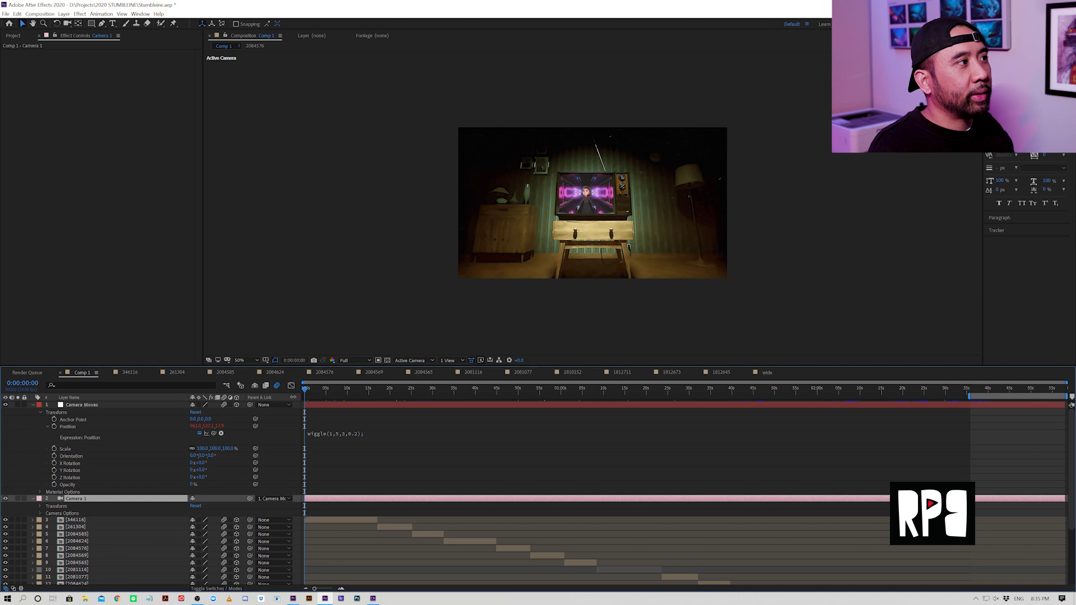
Step: Set preview resolution to Third and preview the ending shot of the sequence
click(353, 360)
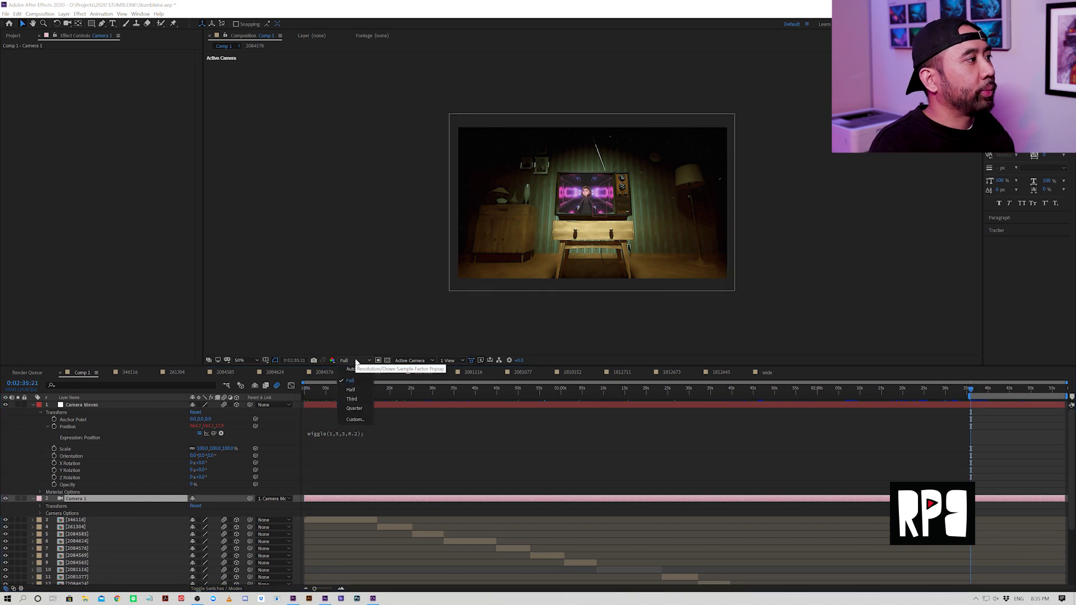
key(End)
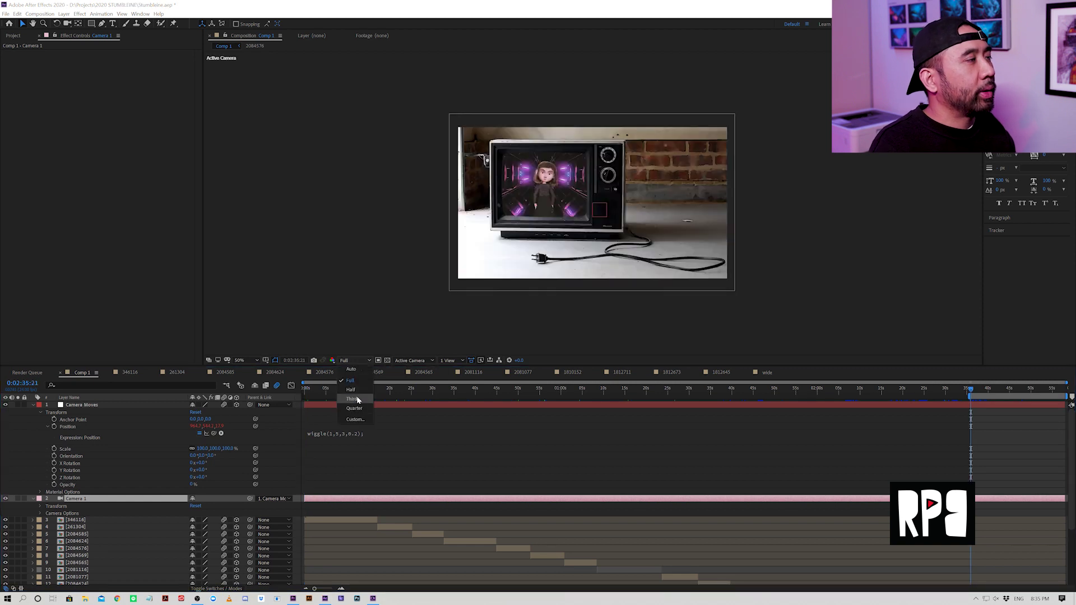
click(351, 394)
key(space)
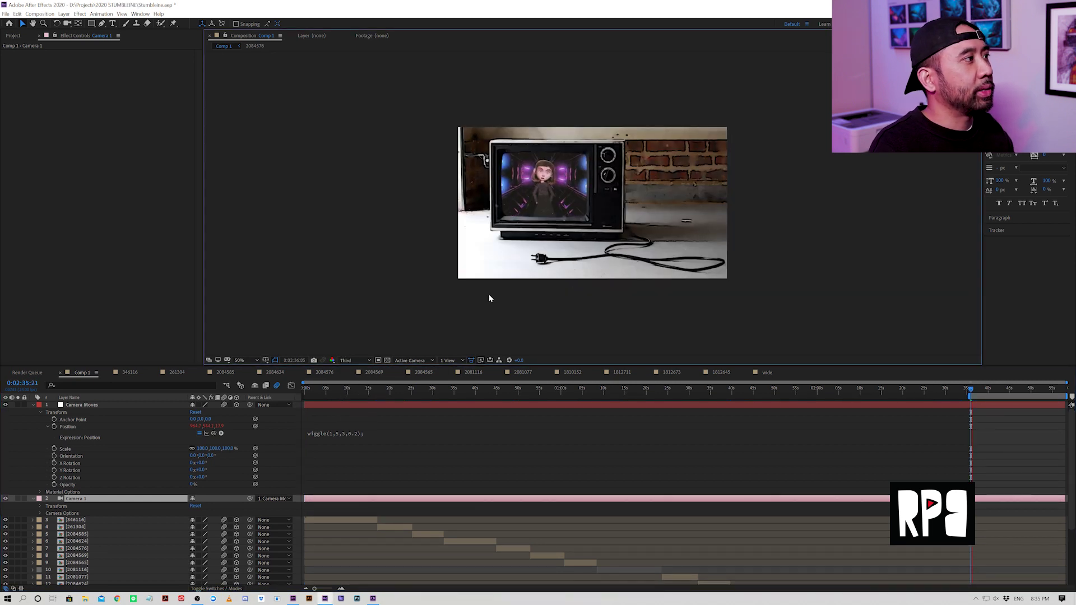
click(306, 388)
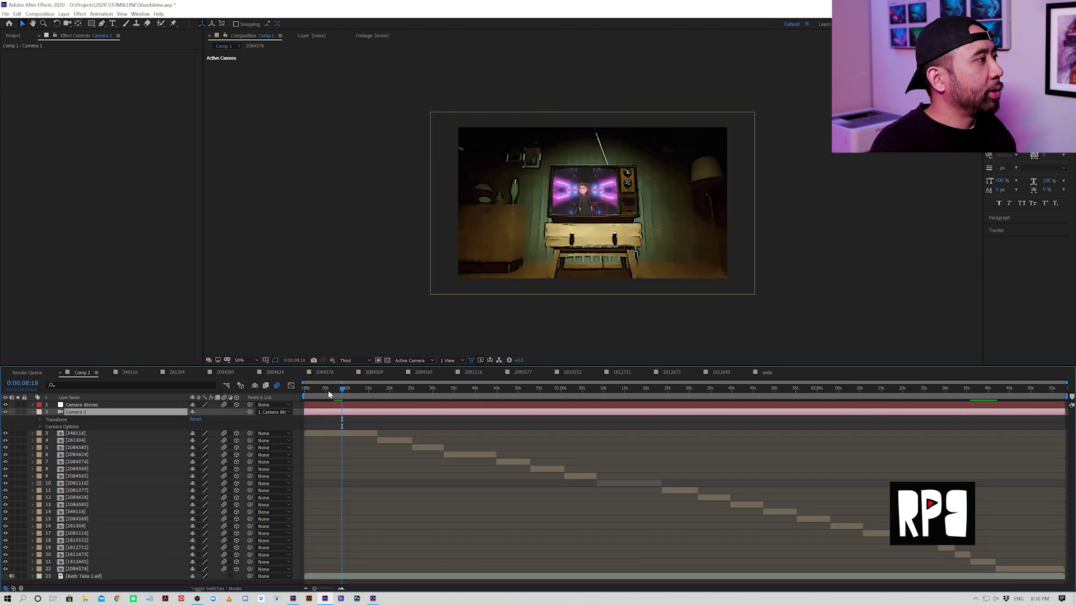
Step: Return to 0:00:05:12, show the 346116 layer's Scale keyframes and preview the opening shot
click(329, 395)
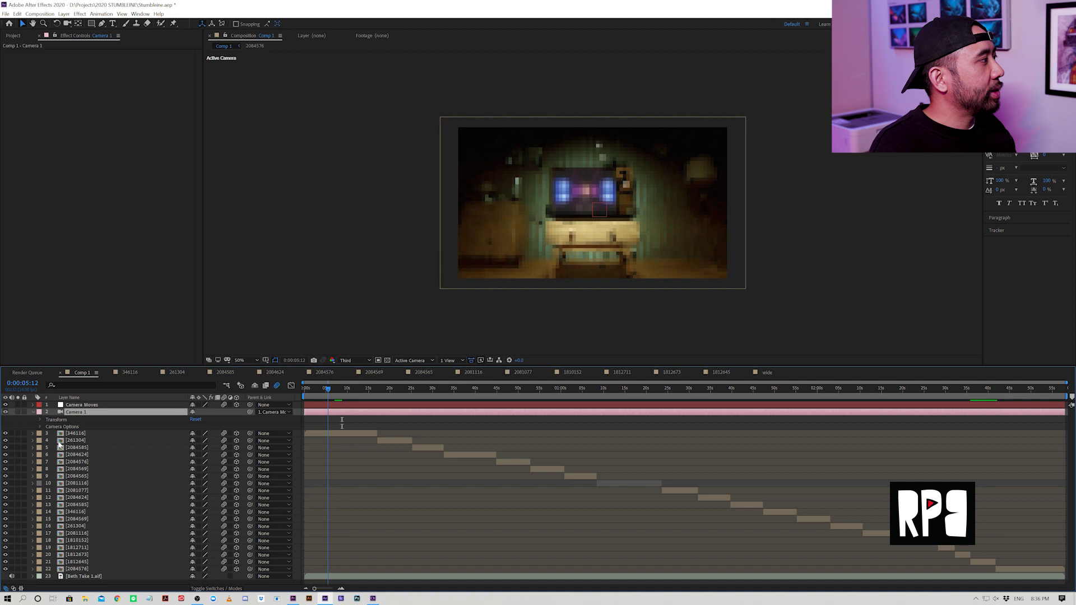
click(33, 434)
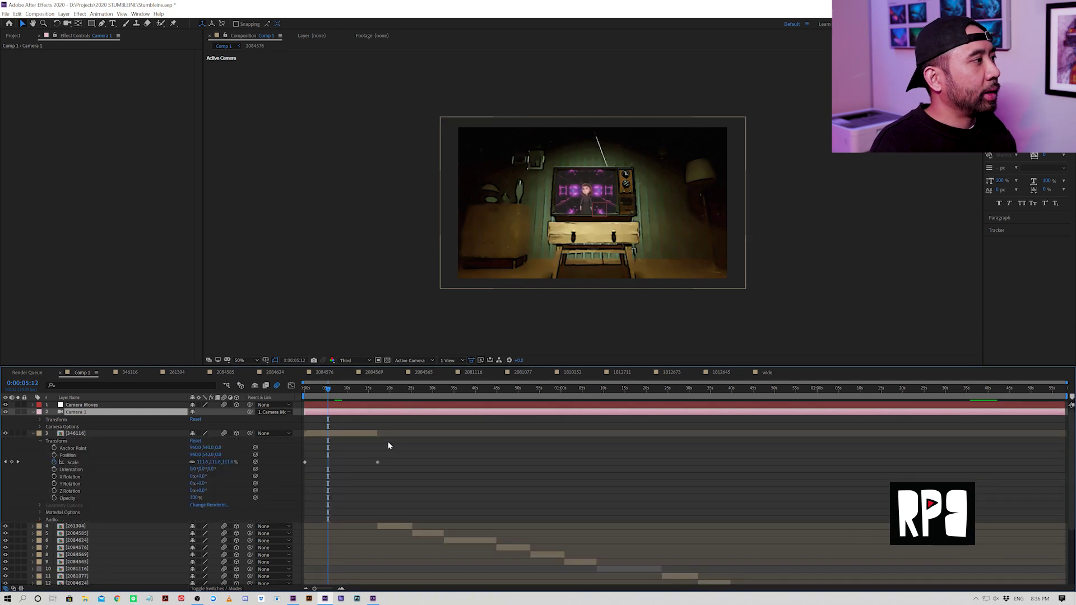
key(space)
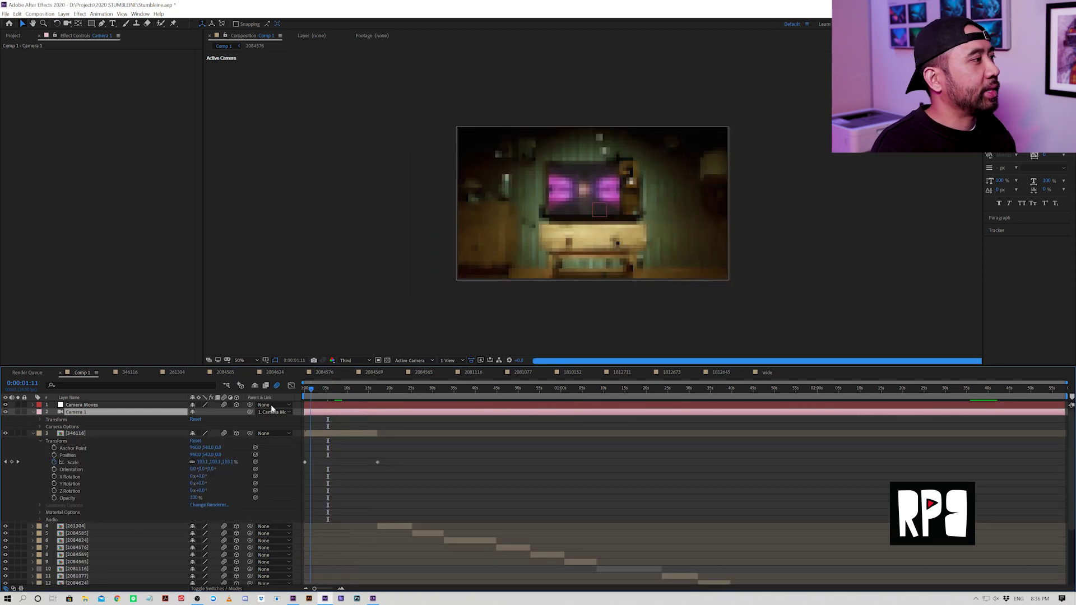
key(space)
Step: Preview the push-in from 0:00:12:14, then preview the dresser shot
drag(322, 402, 358, 398)
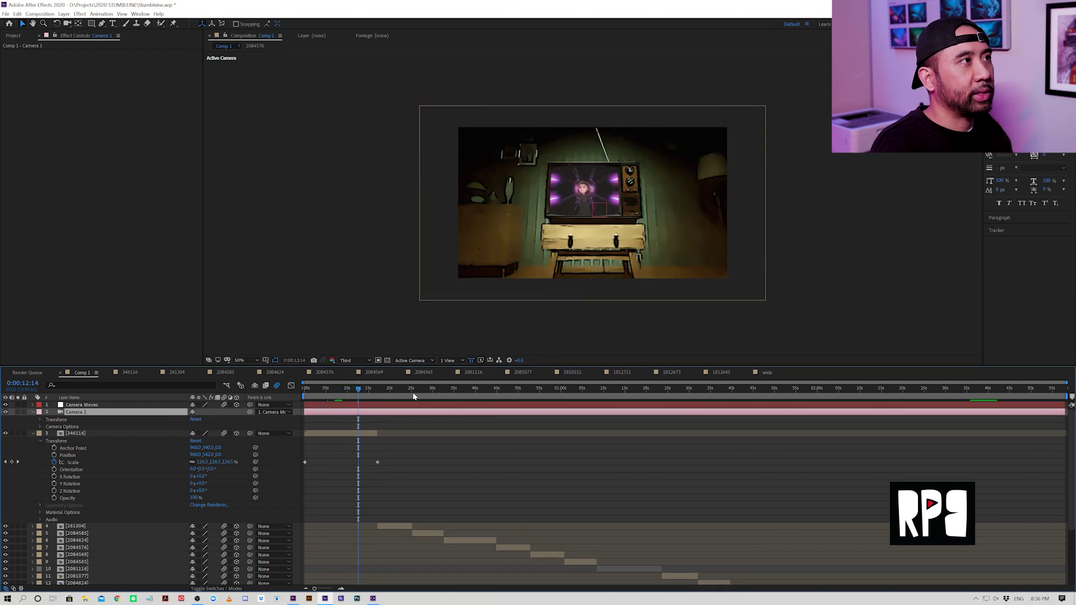
key(space)
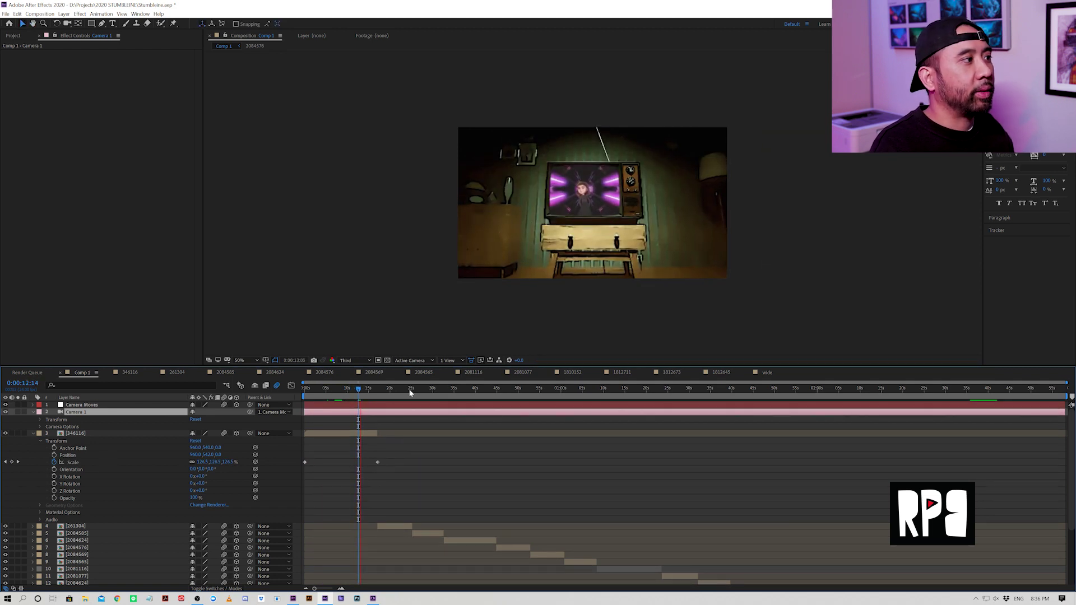
click(393, 388)
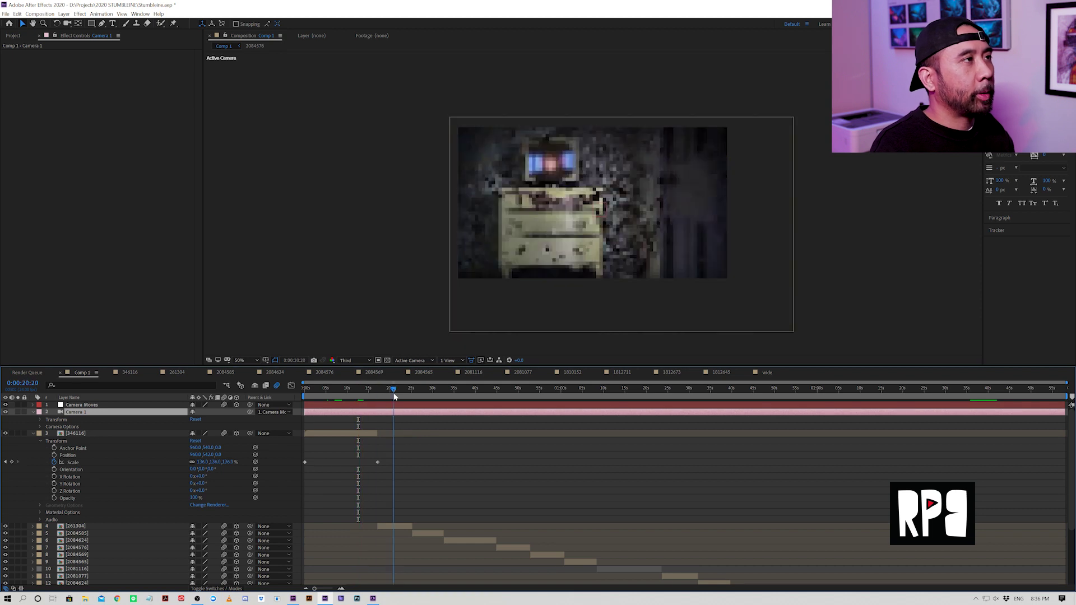
key(space)
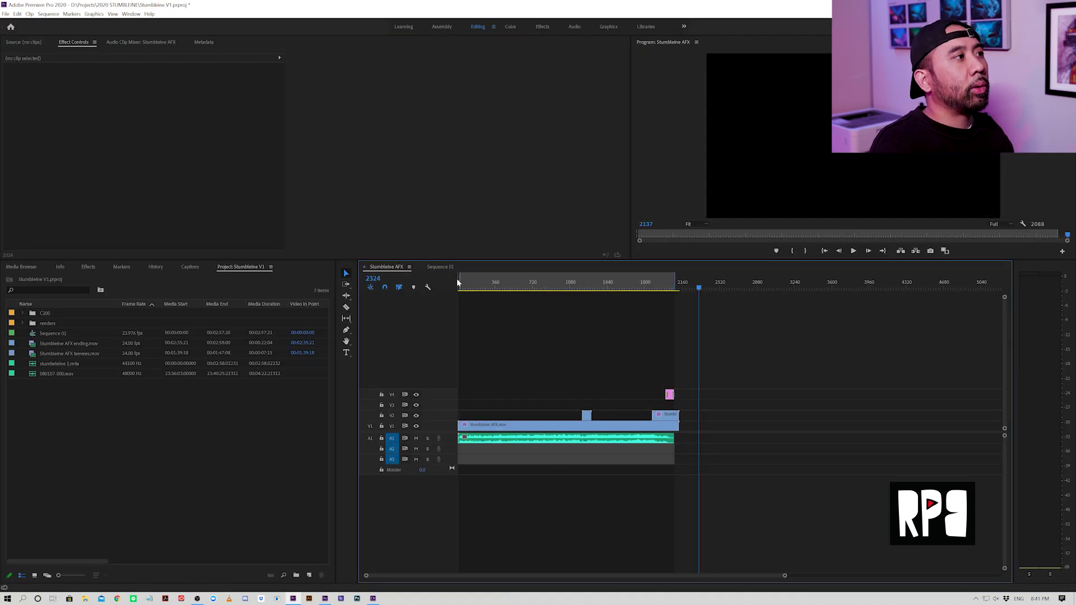
Step: Go to the sequence start, zoom the timeline in and select the Stumbleine AFX clip on V1
click(460, 284)
click(458, 284)
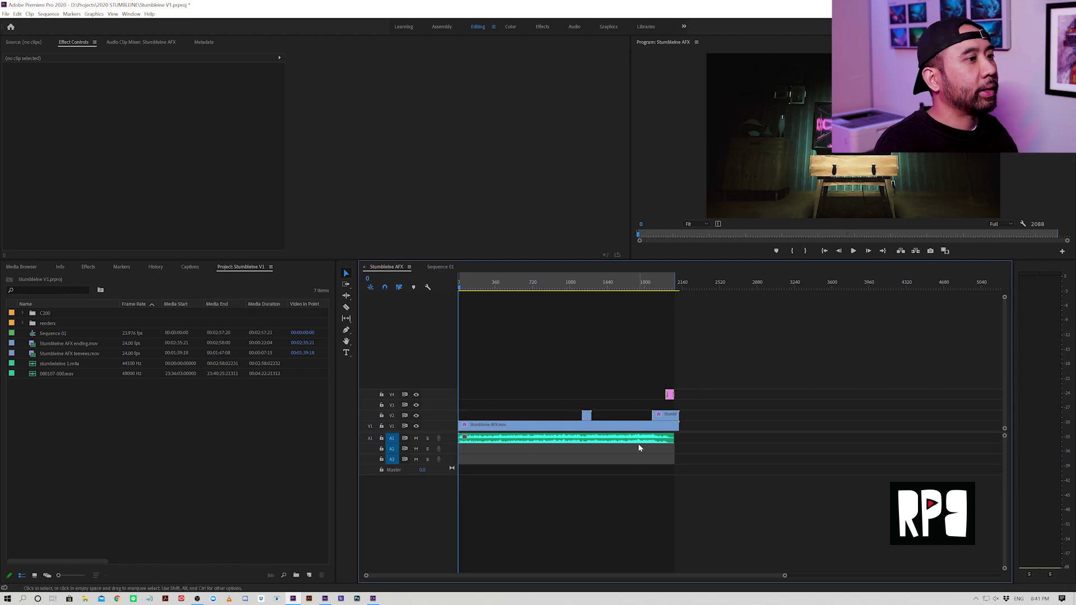
drag(785, 575, 682, 576)
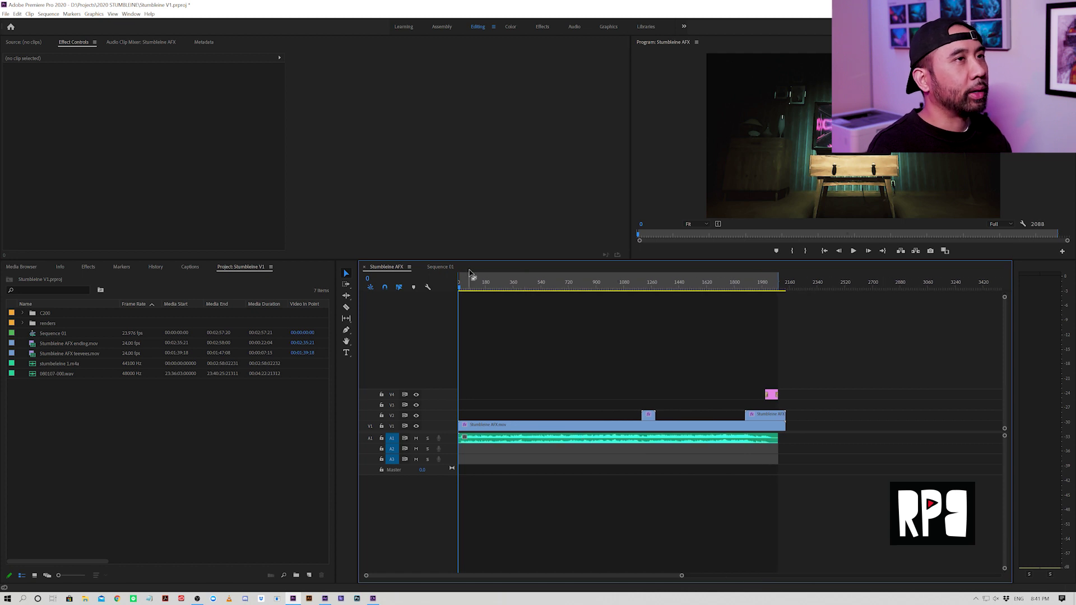
click(466, 286)
click(459, 287)
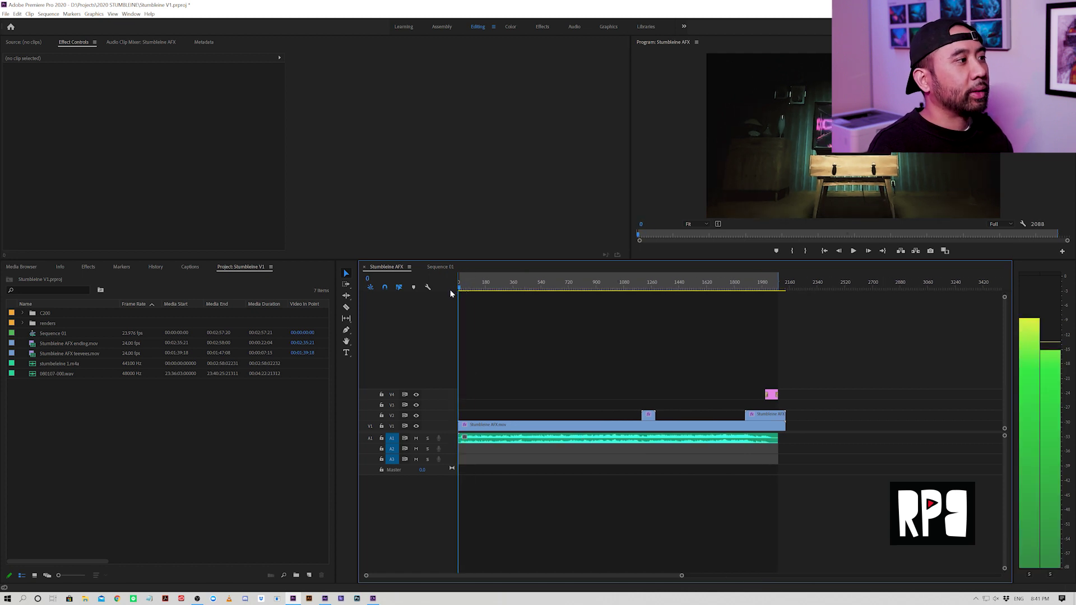
click(522, 437)
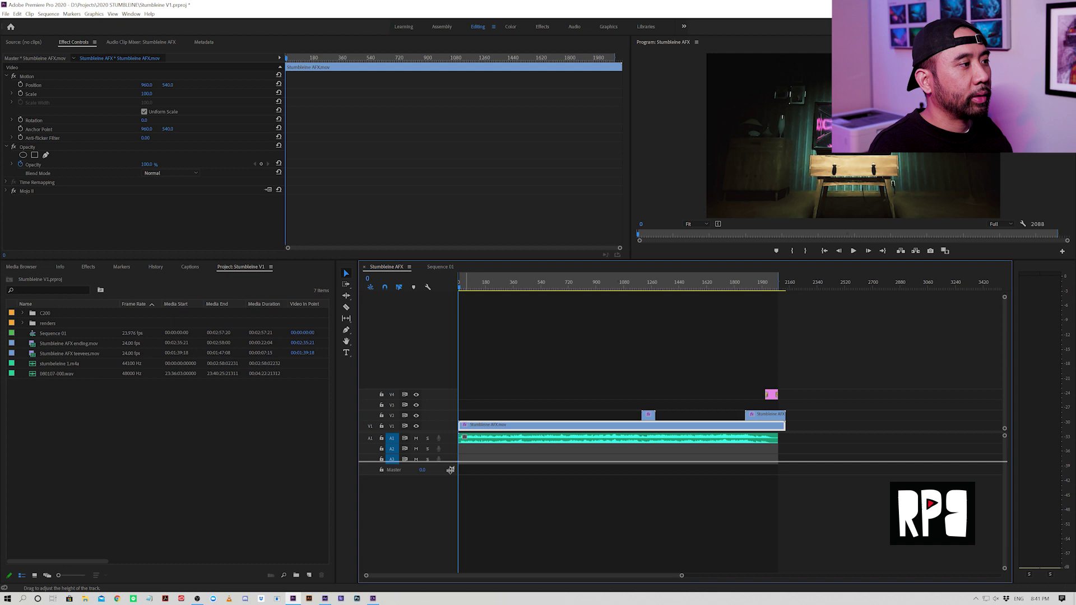
Step: Make the A1 music track taller to show its waveform and expand the clip's Mojo II settings
drag(450, 443, 450, 471)
click(533, 381)
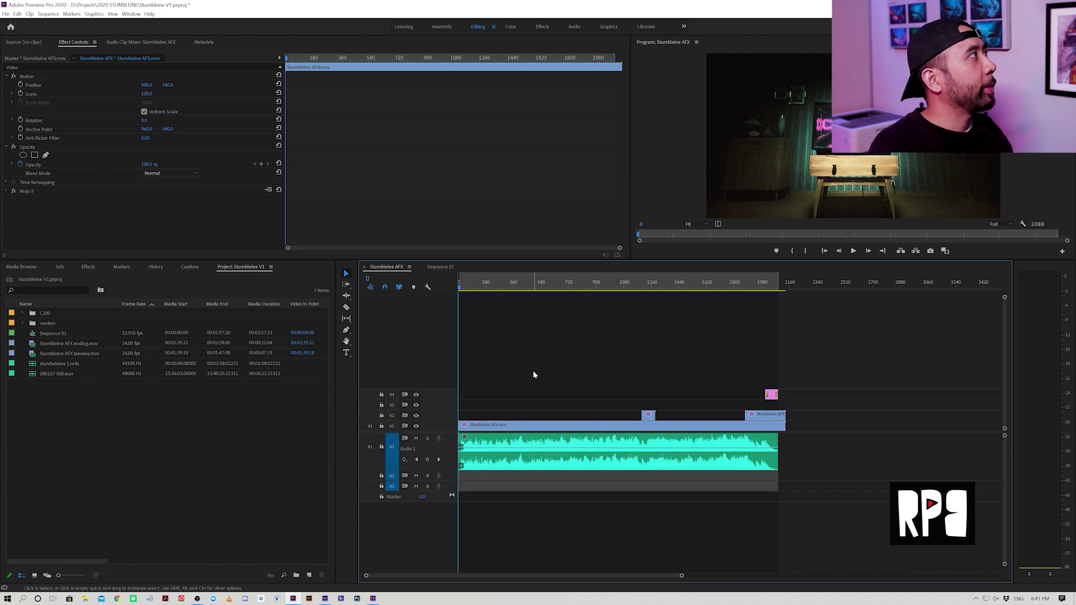
click(525, 430)
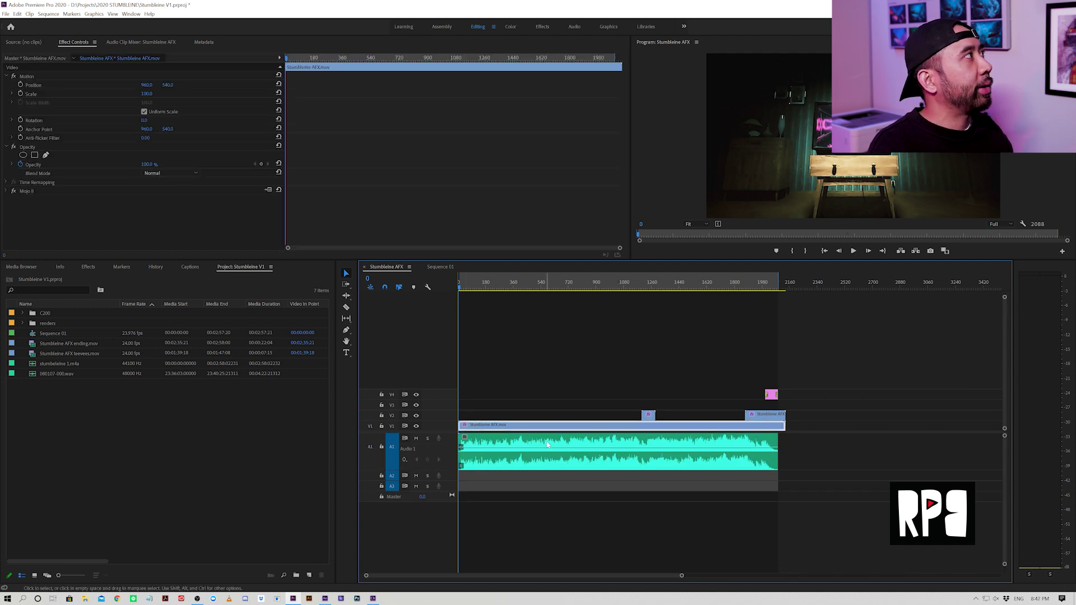
click(26, 191)
click(7, 192)
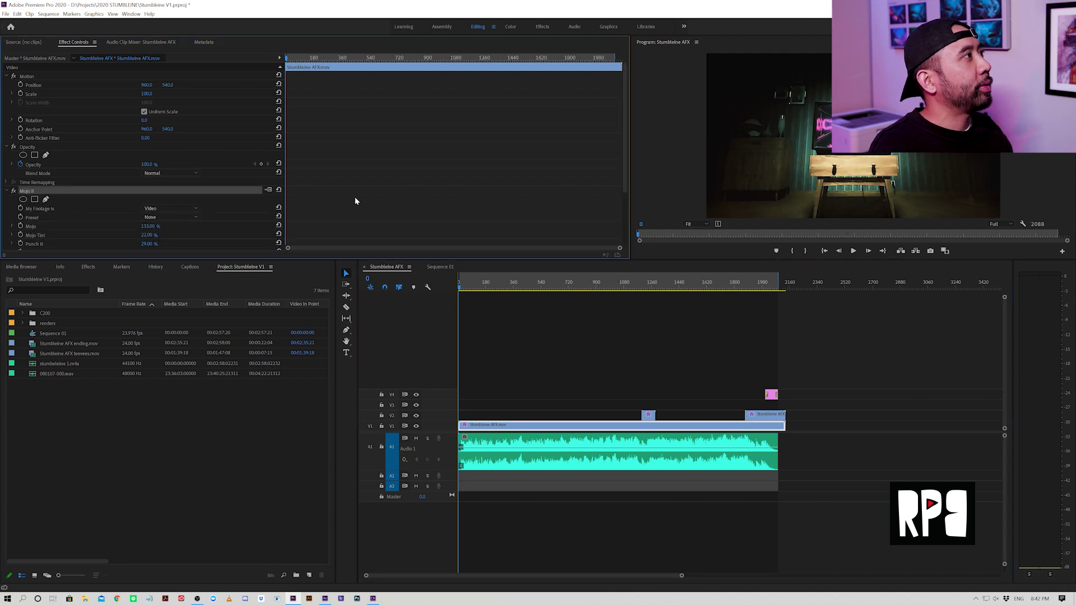
scroll(355, 201, down, 4)
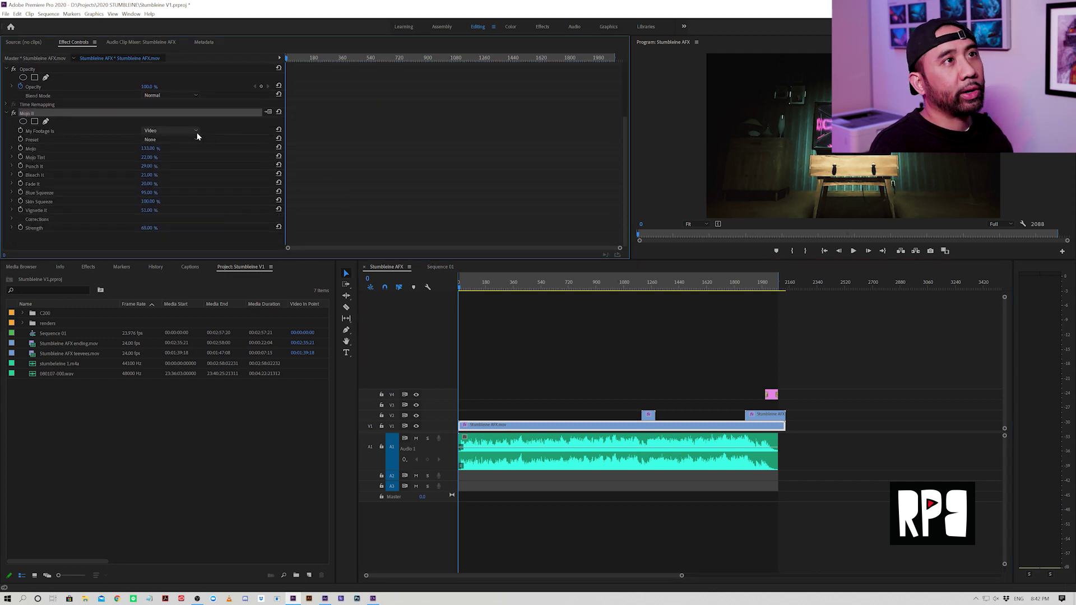
Step: Toggle the Mojo II grade off and on at two frames to compare the look
click(14, 113)
click(14, 113)
click(14, 114)
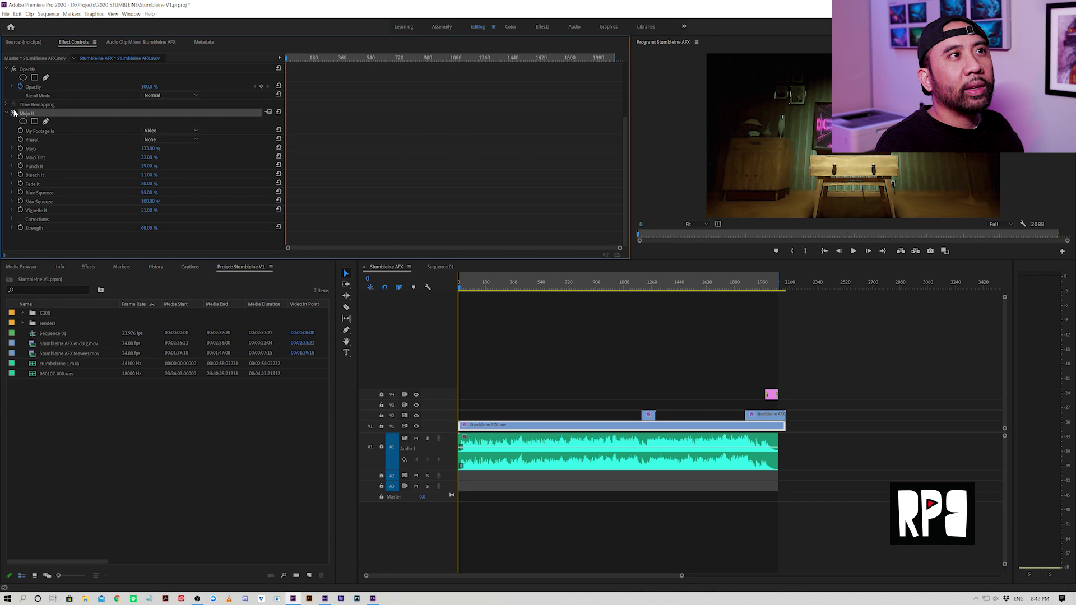
click(14, 113)
click(465, 288)
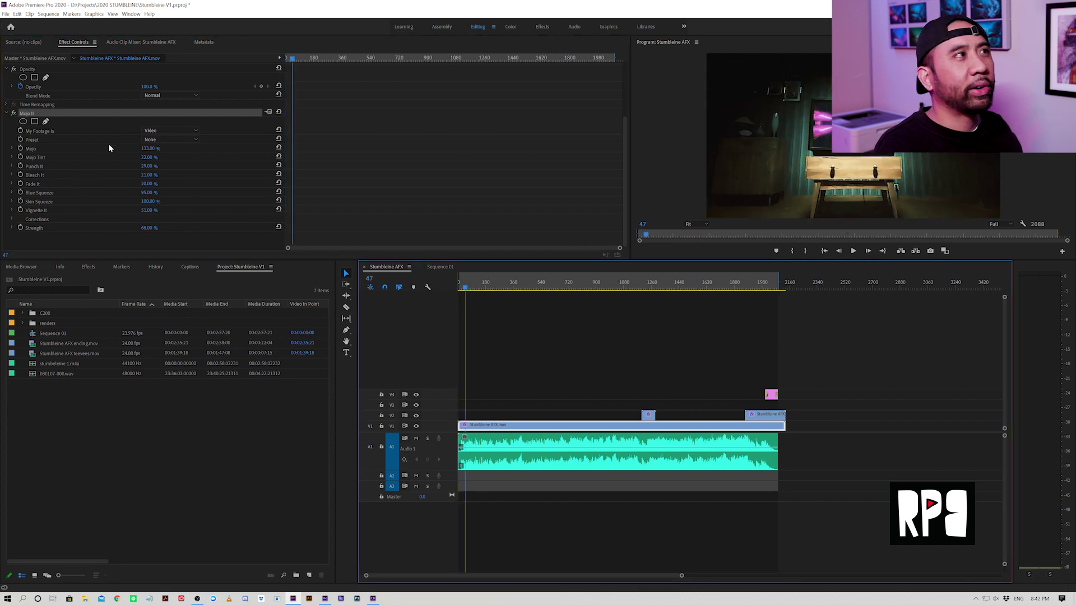
click(14, 113)
click(14, 114)
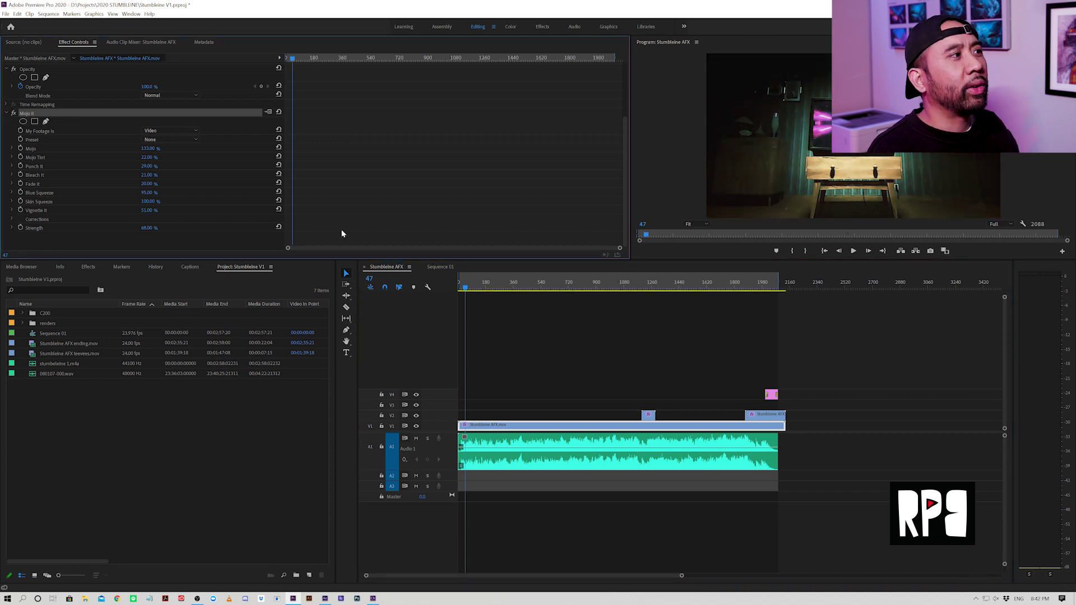
drag(472, 289, 488, 286)
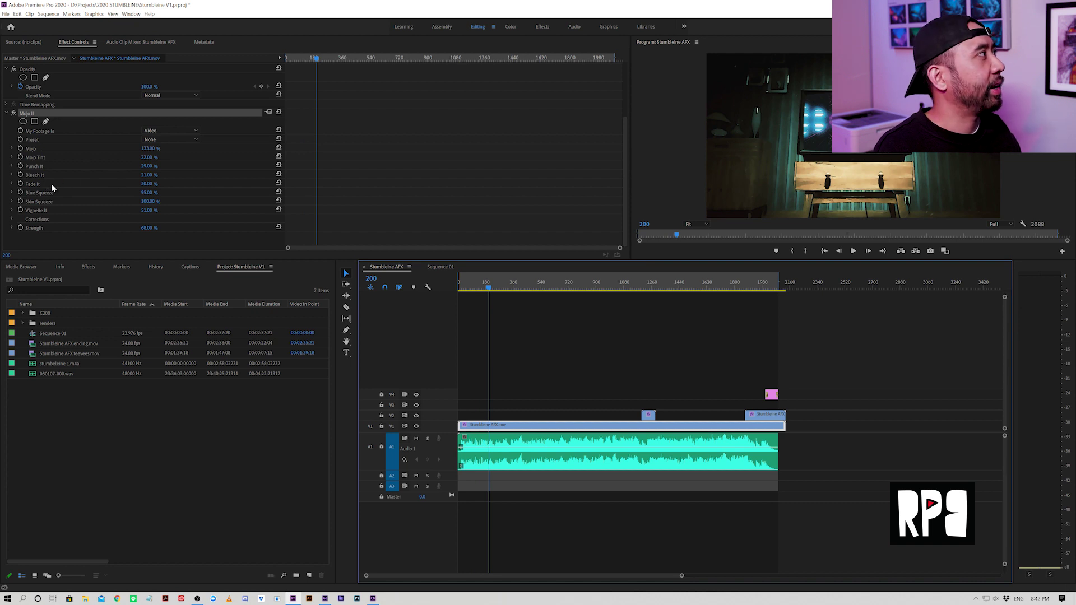
drag(499, 287, 522, 286)
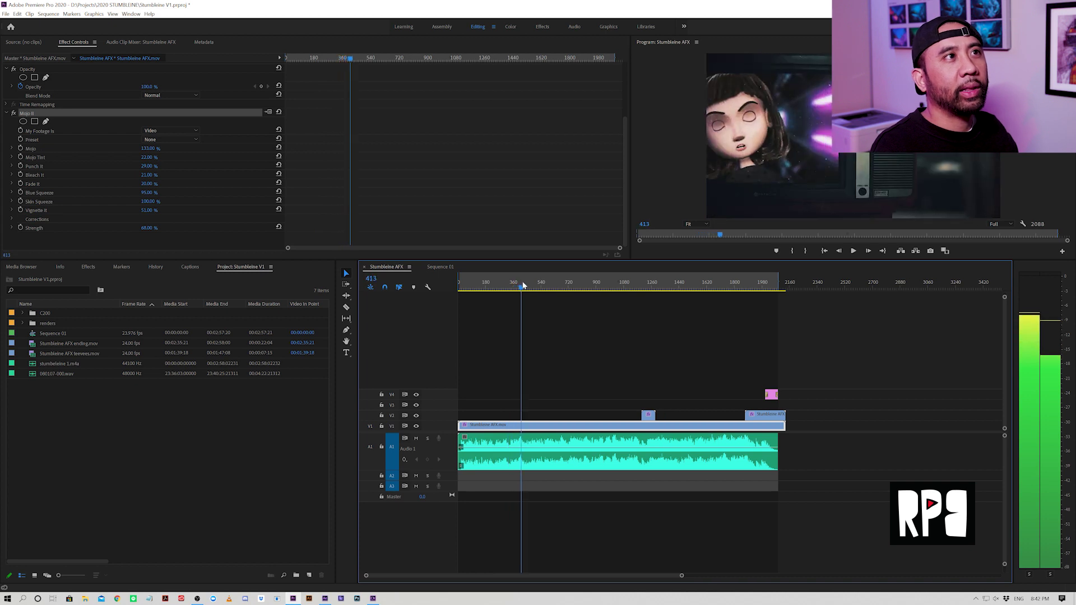
click(14, 114)
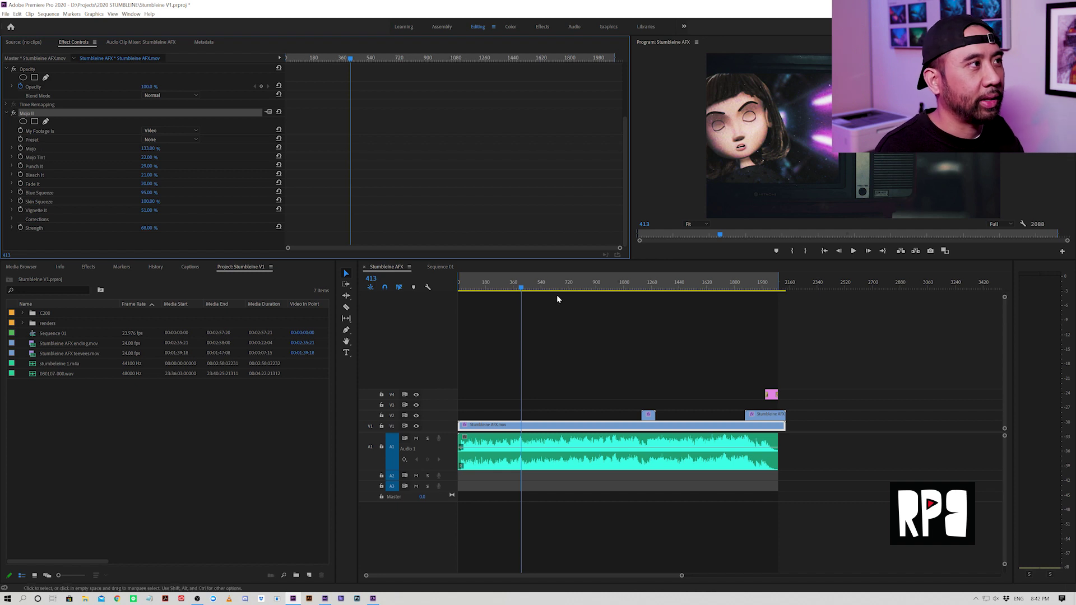
click(538, 287)
drag(538, 288, 604, 294)
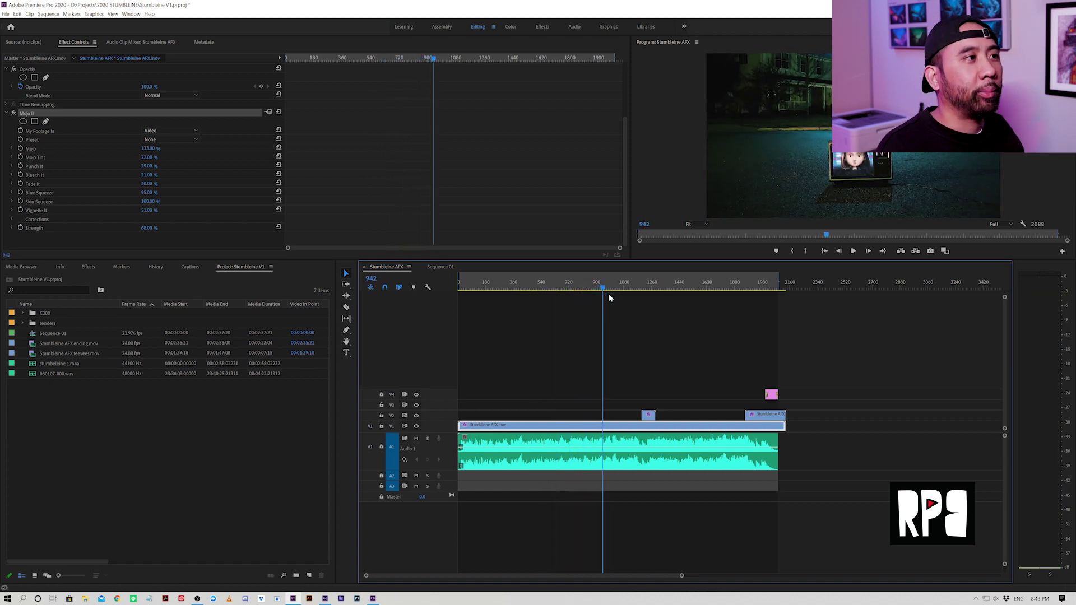
drag(607, 286, 645, 284)
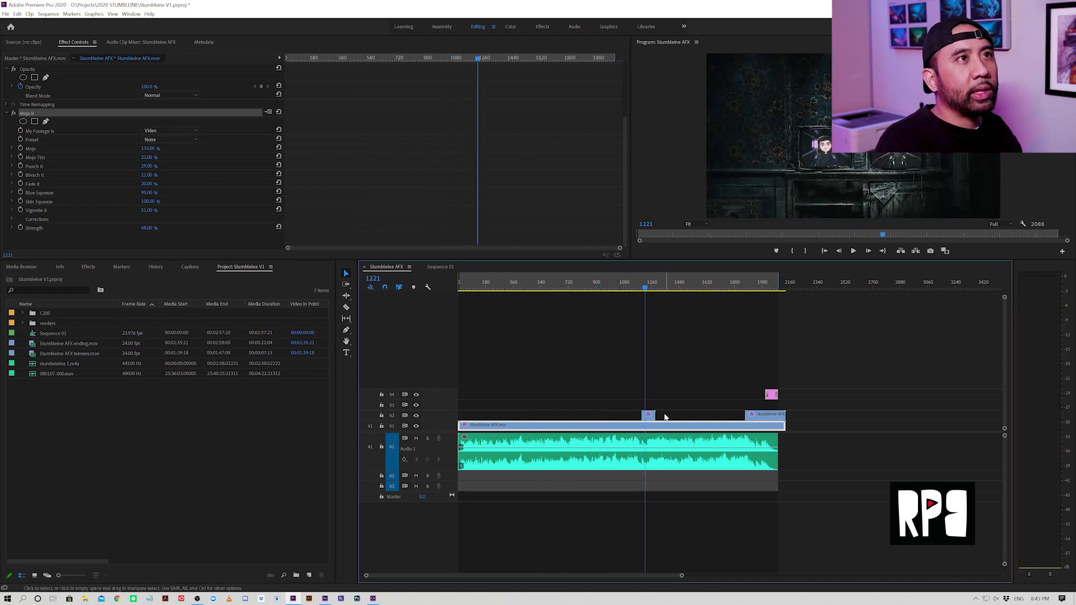
Step: Select the V2 teevees clip, scrub through it, step back a few frames, then jump near the end
click(648, 415)
drag(645, 286, 648, 287)
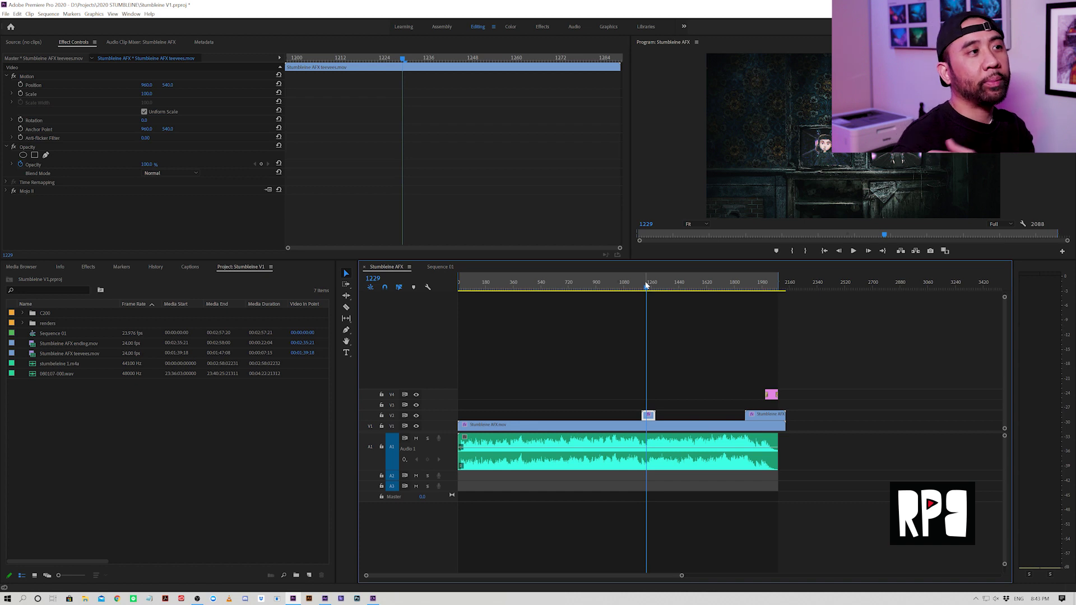
drag(646, 285, 650, 281)
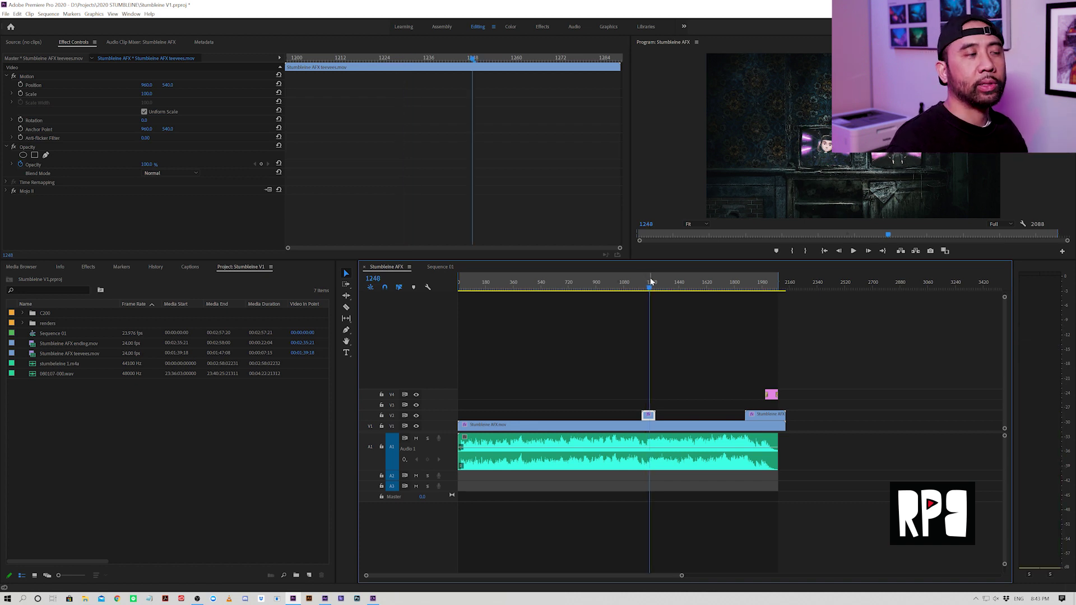
click(648, 283)
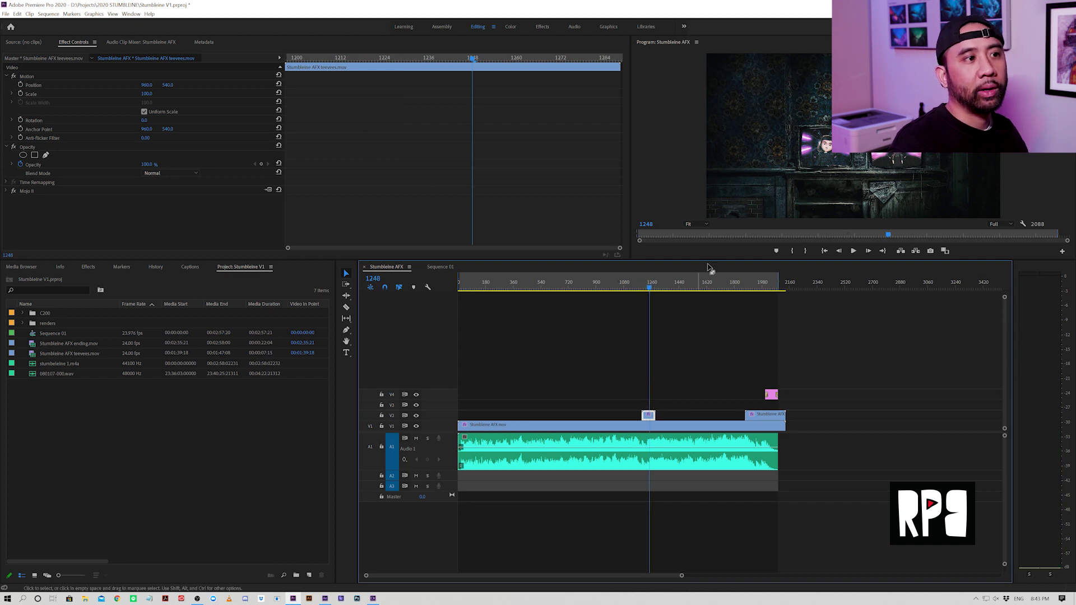
key(Left)
key(Left)
key(Left)
key(Left)
key(Left)
key(Left)
key(Left)
key(Left)
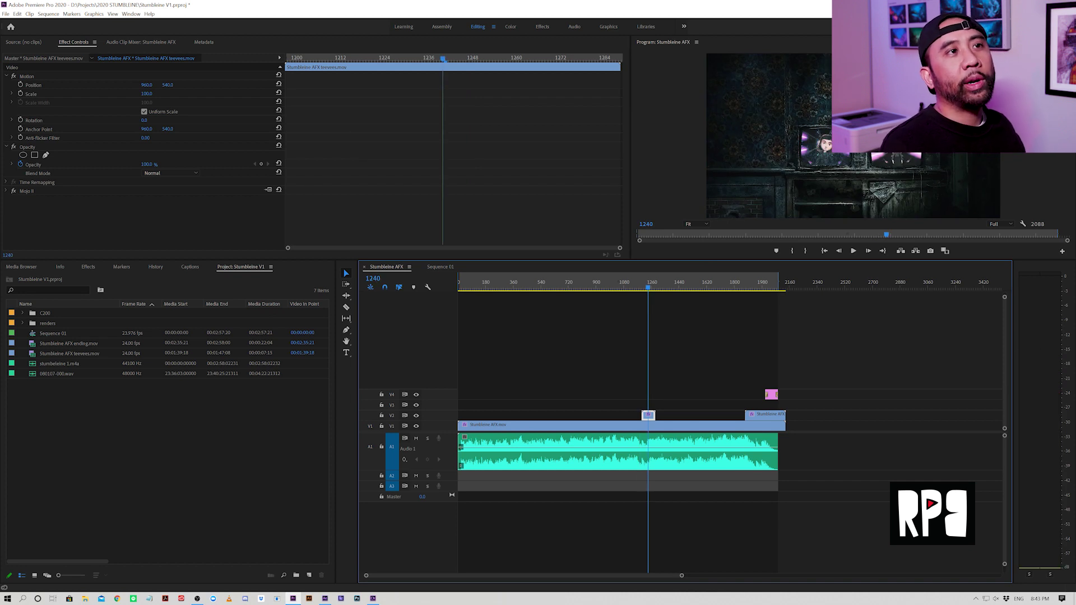
click(751, 288)
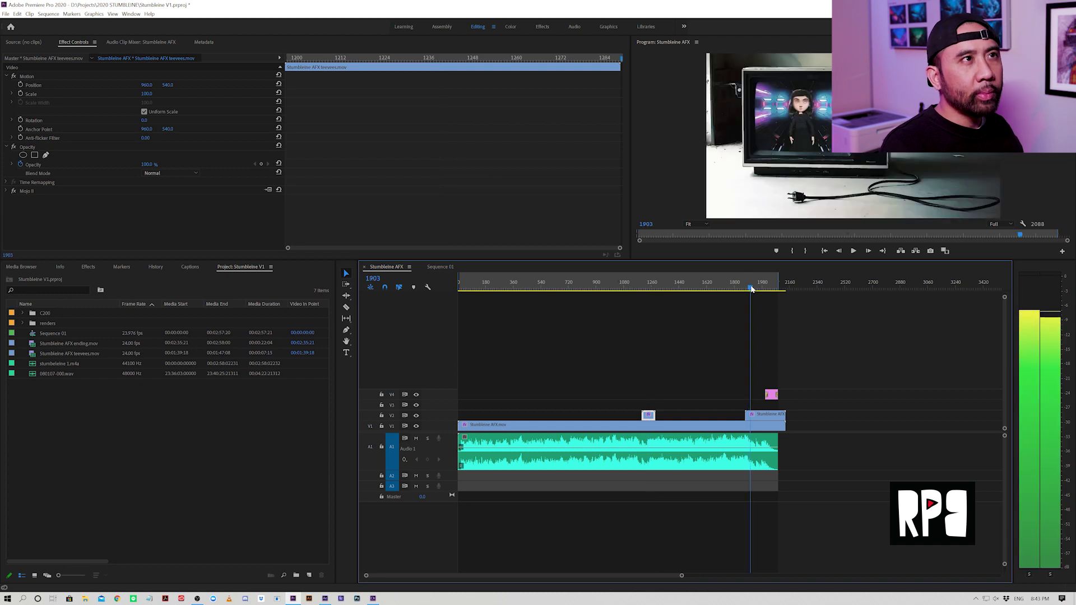
drag(752, 288, 759, 282)
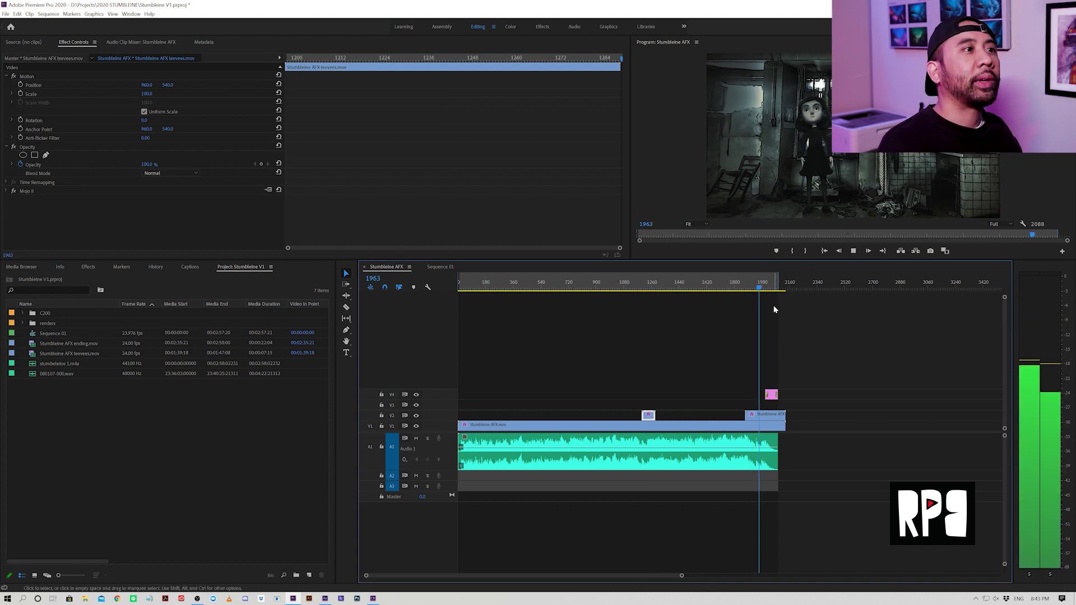
click(761, 290)
drag(760, 289, 760, 289)
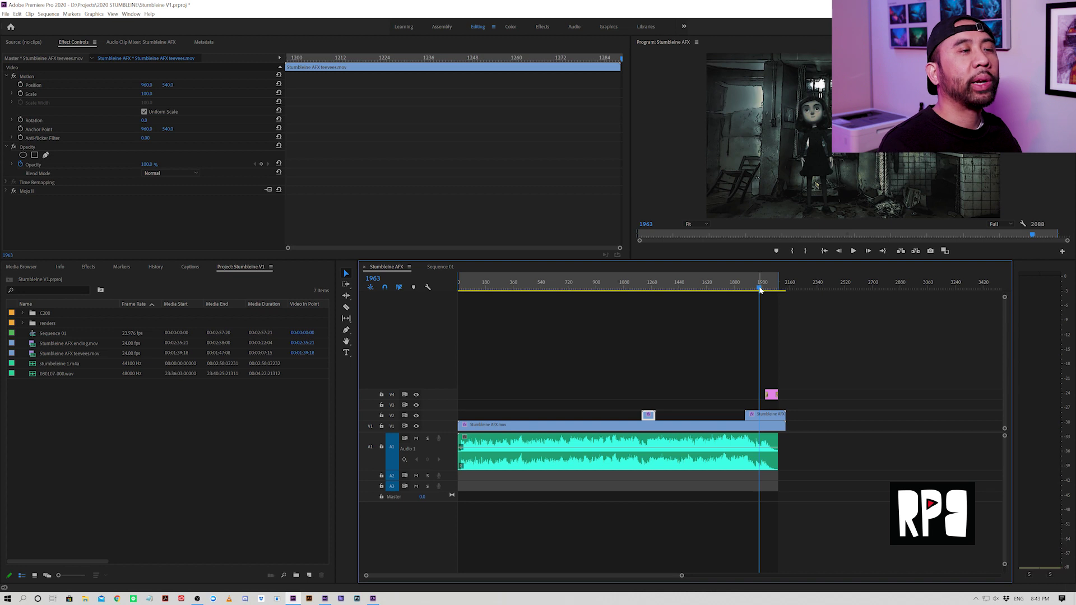
click(758, 282)
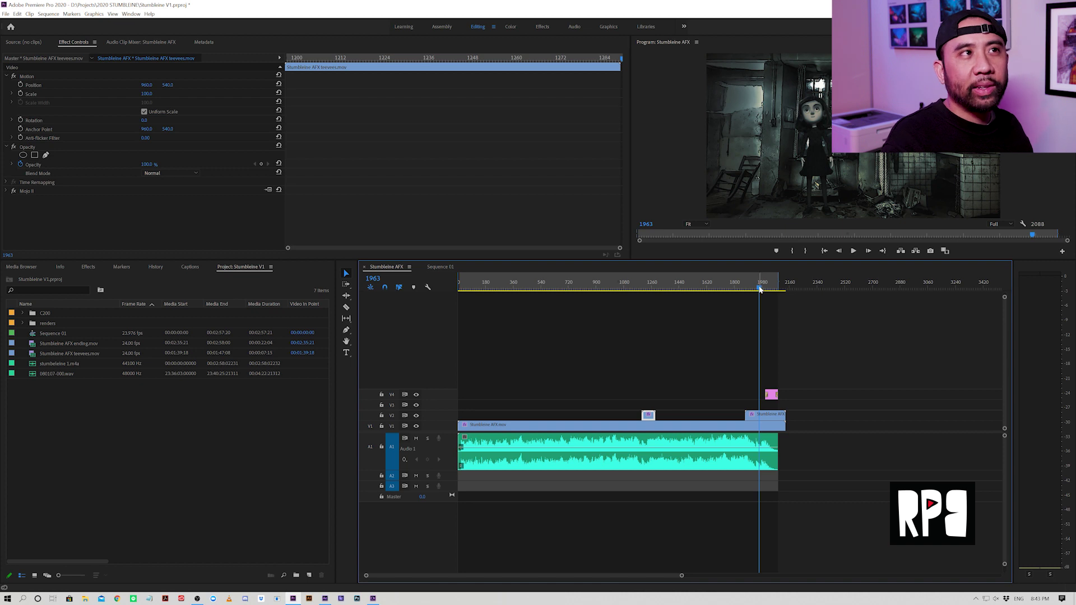
drag(760, 289, 763, 288)
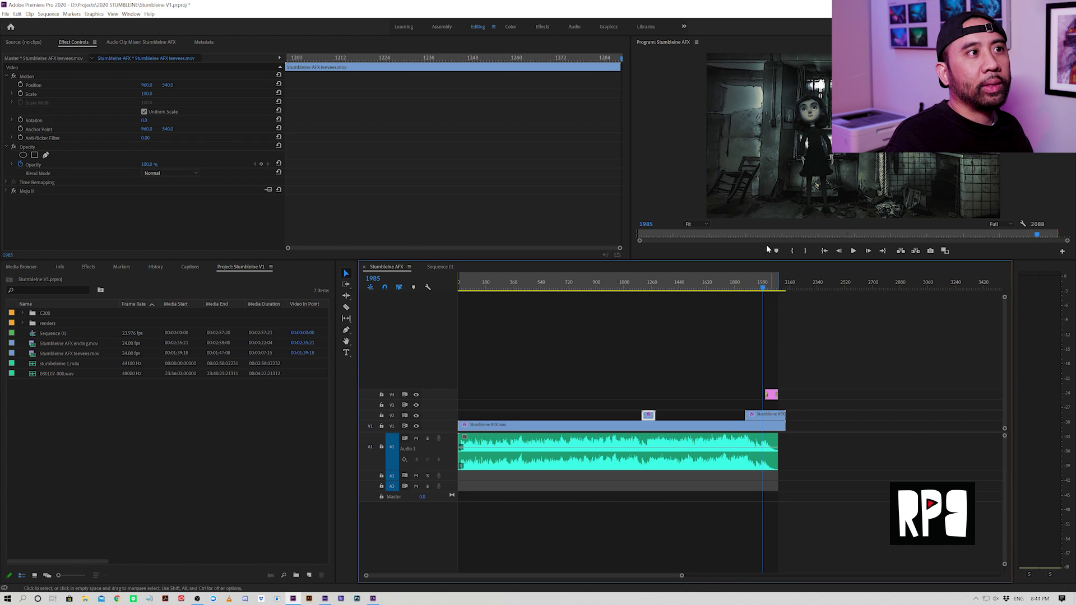
drag(763, 284, 773, 285)
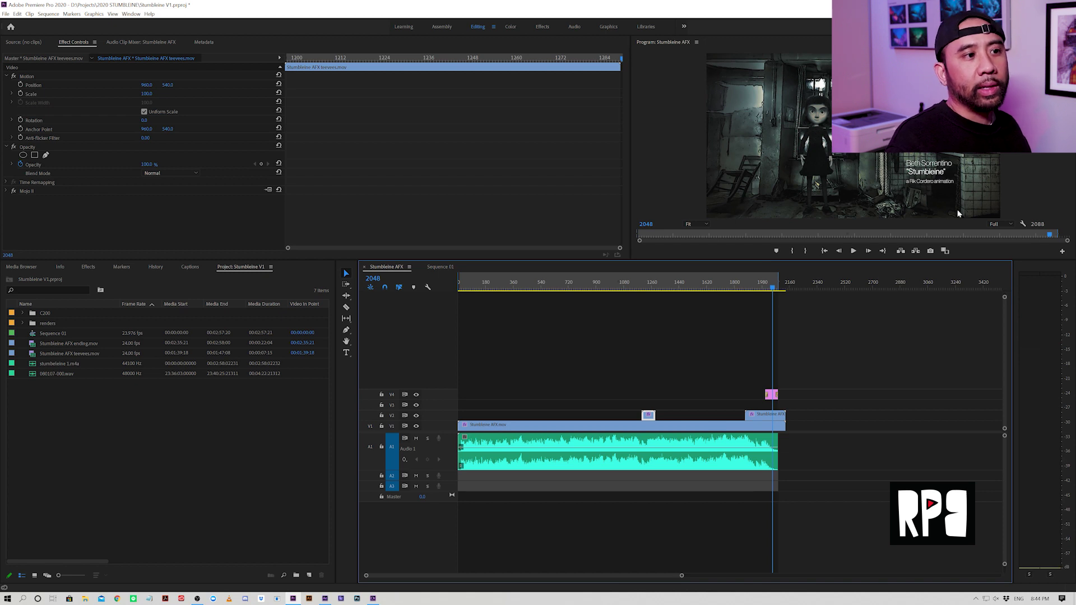
drag(769, 286, 766, 279)
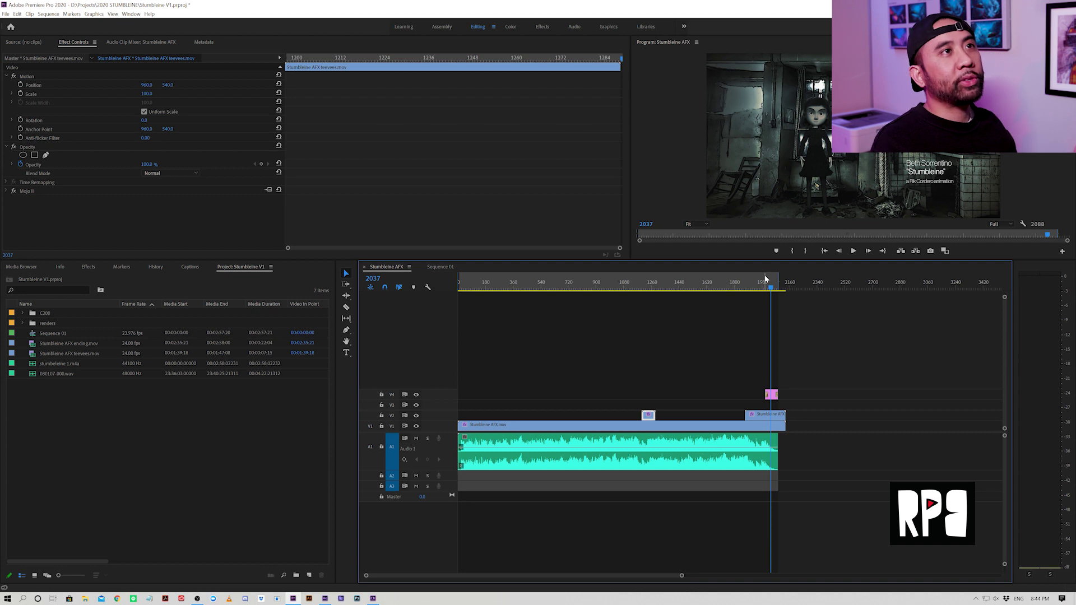